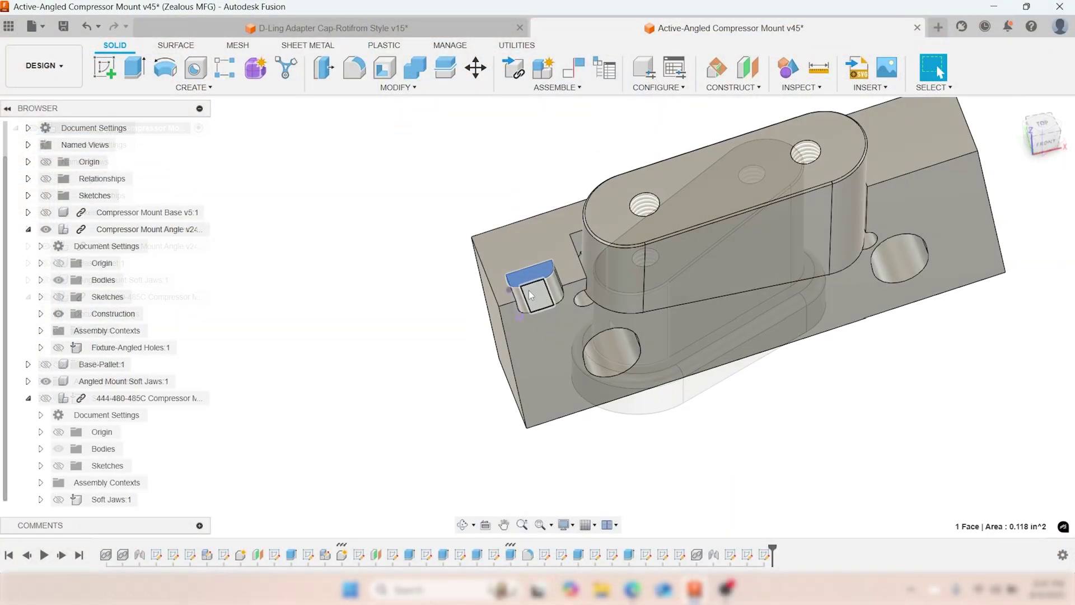
- Examine the small pocket beside the angled mount where it sits in the soft jaws
{"action": "scroll", "coordinate": [531, 295], "scroll_direction": "up", "scroll_amount": 10}
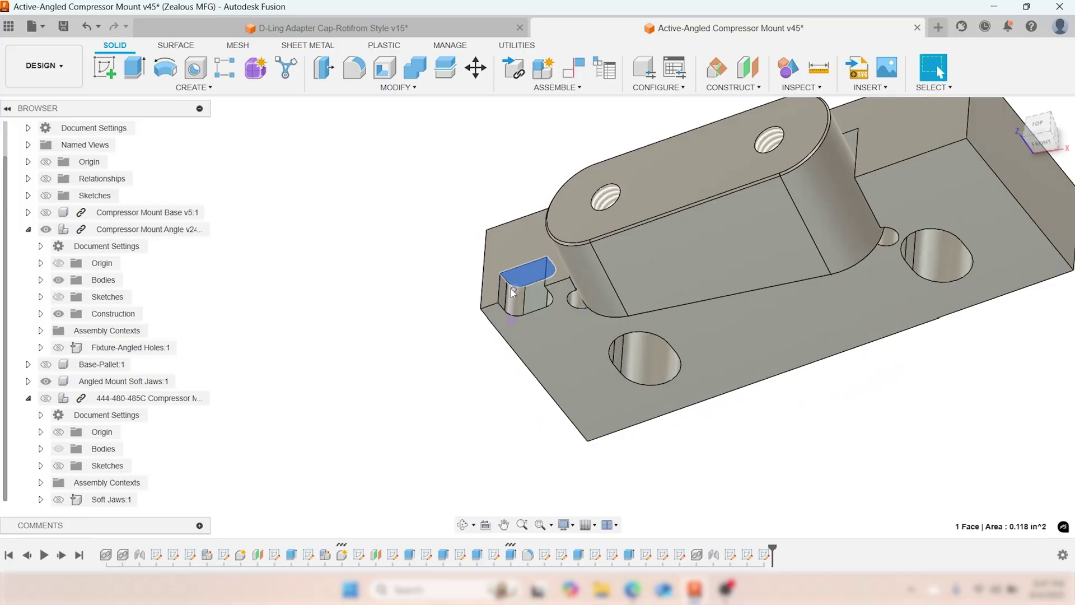
{"action": "left_click", "coordinate": [498, 291]}
{"action": "scroll", "coordinate": [497, 291], "scroll_direction": "down", "scroll_amount": 8}
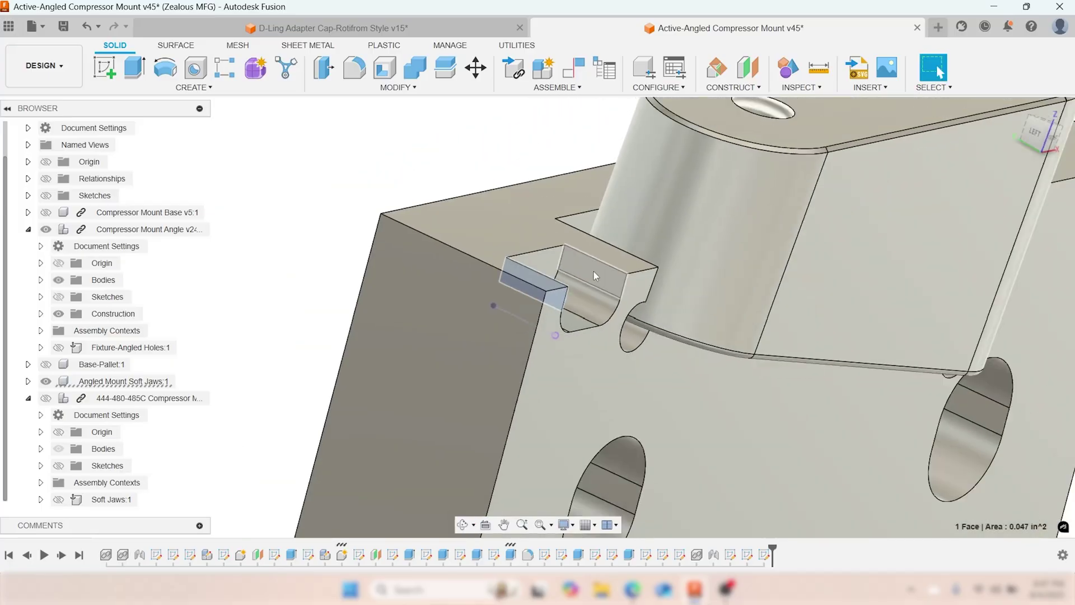
{"action": "middle_click_drag", "start_coordinate": [492, 288], "coordinate": [527, 281], "text": "shift"}
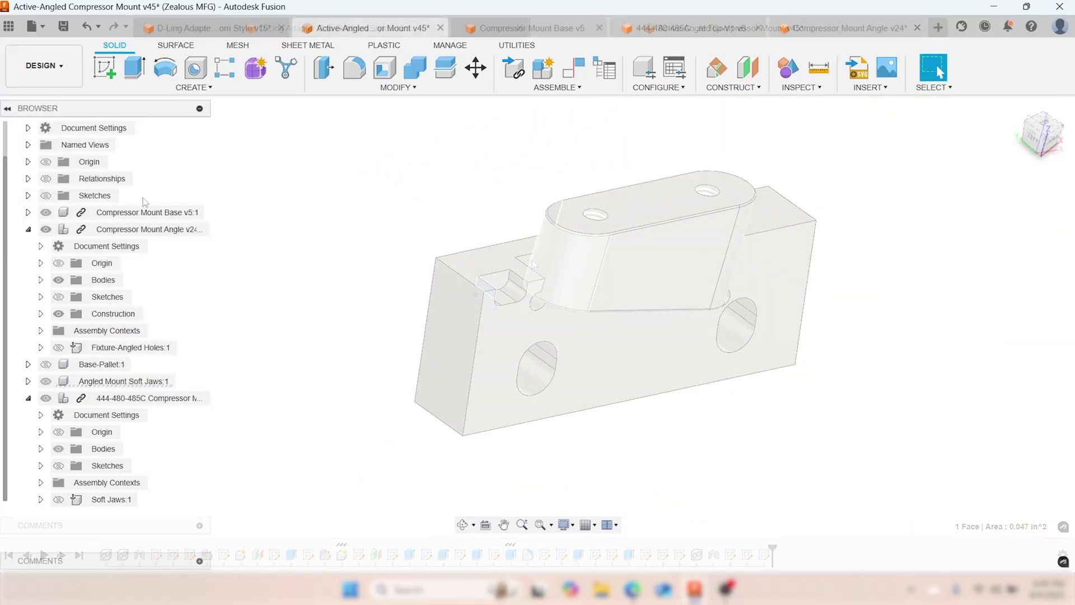
{"action": "scroll", "coordinate": [143, 444], "scroll_direction": "down", "scroll_amount": 1}
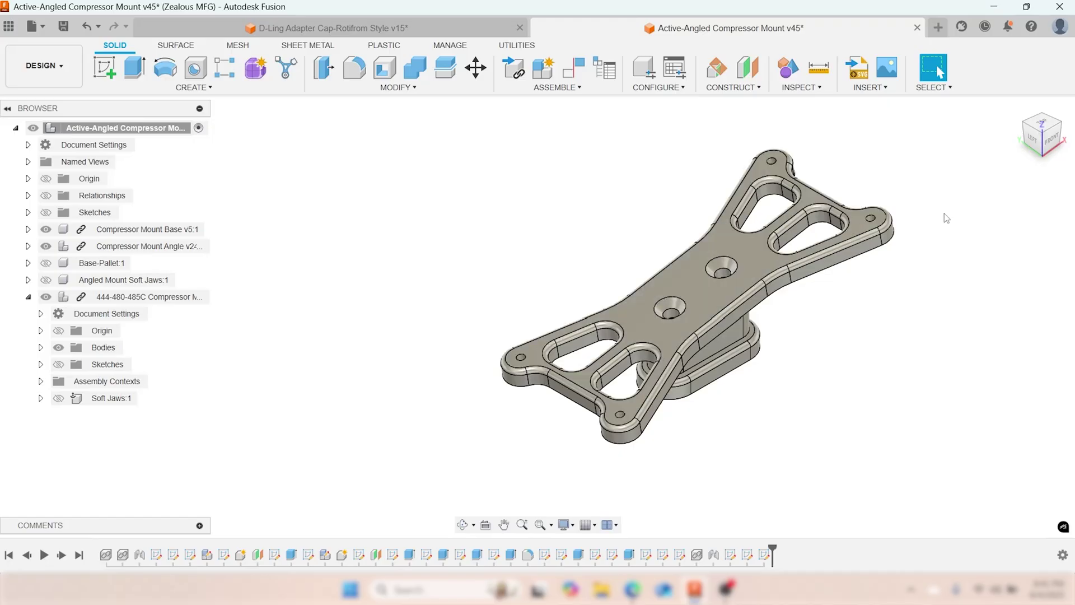
- Hide and reshow the 444-480-485C top plate and the Compressor Mount Angle component, and view the full assembly from the front
{"action": "mouse_move", "coordinate": [1043, 137]}
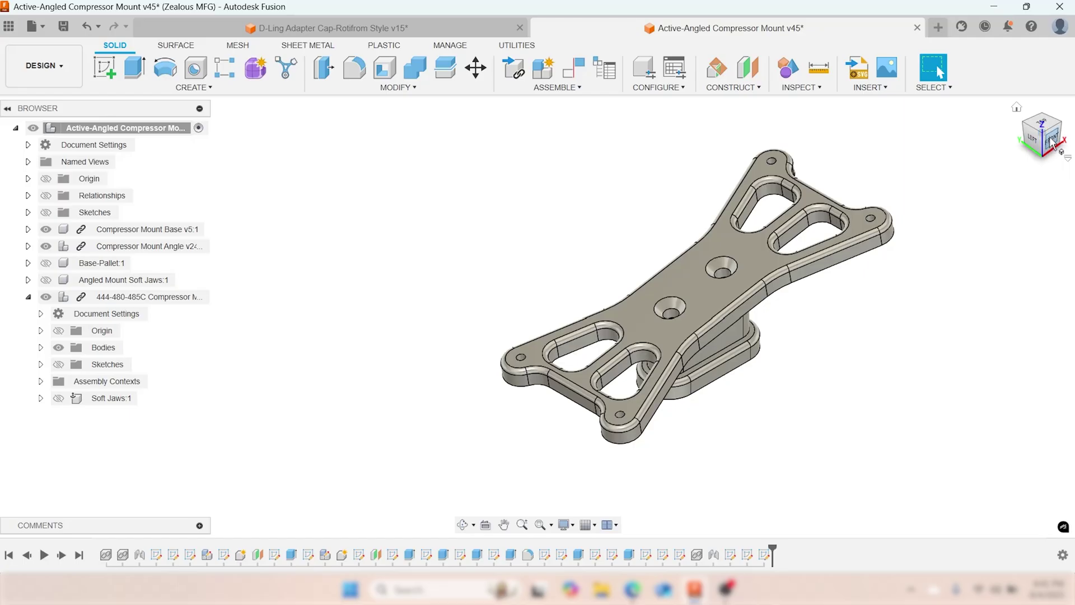
{"action": "left_click", "coordinate": [46, 297]}
{"action": "left_click", "coordinate": [46, 246]}
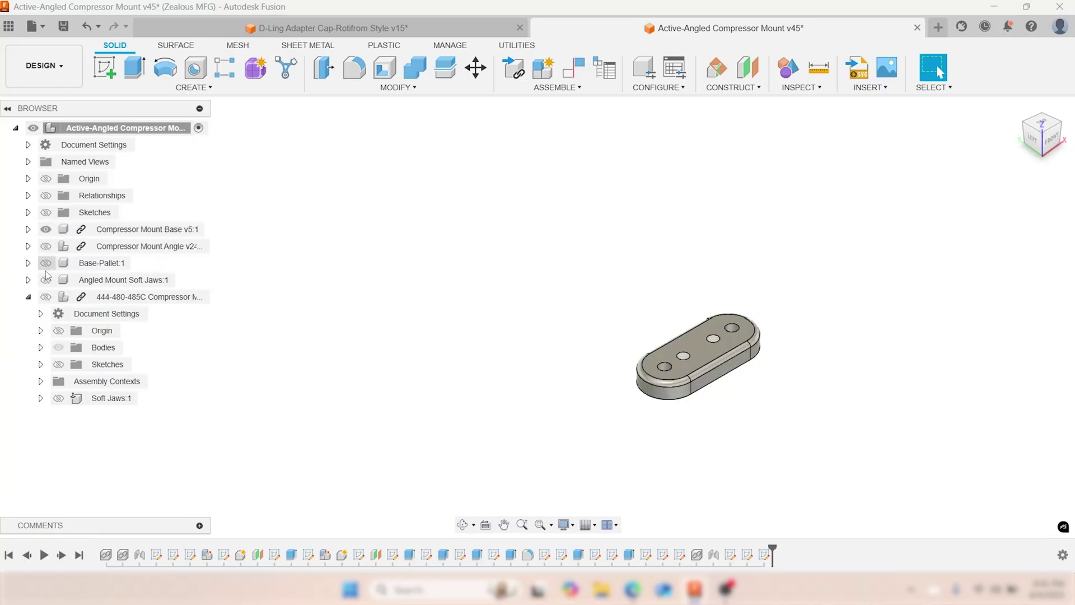
{"action": "left_click", "coordinate": [46, 246]}
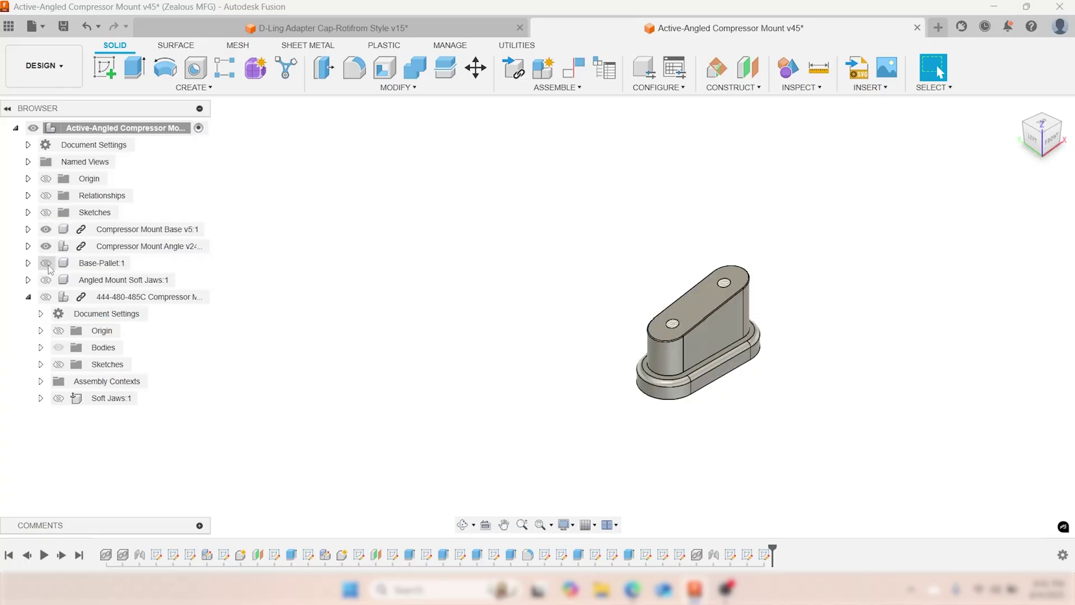
{"action": "left_click", "coordinate": [46, 297]}
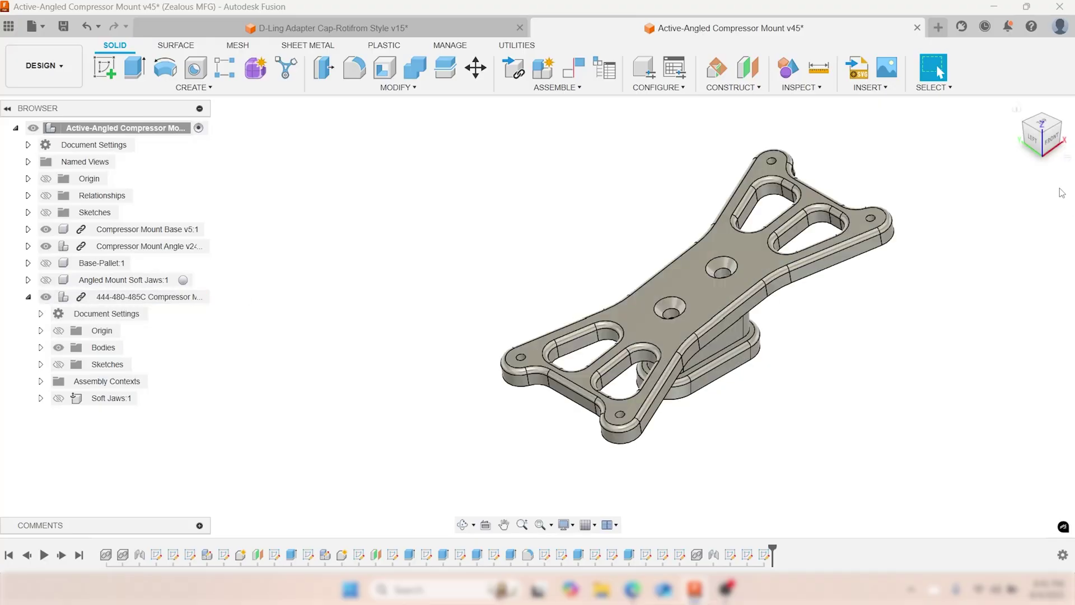
{"action": "left_click", "coordinate": [1056, 144]}
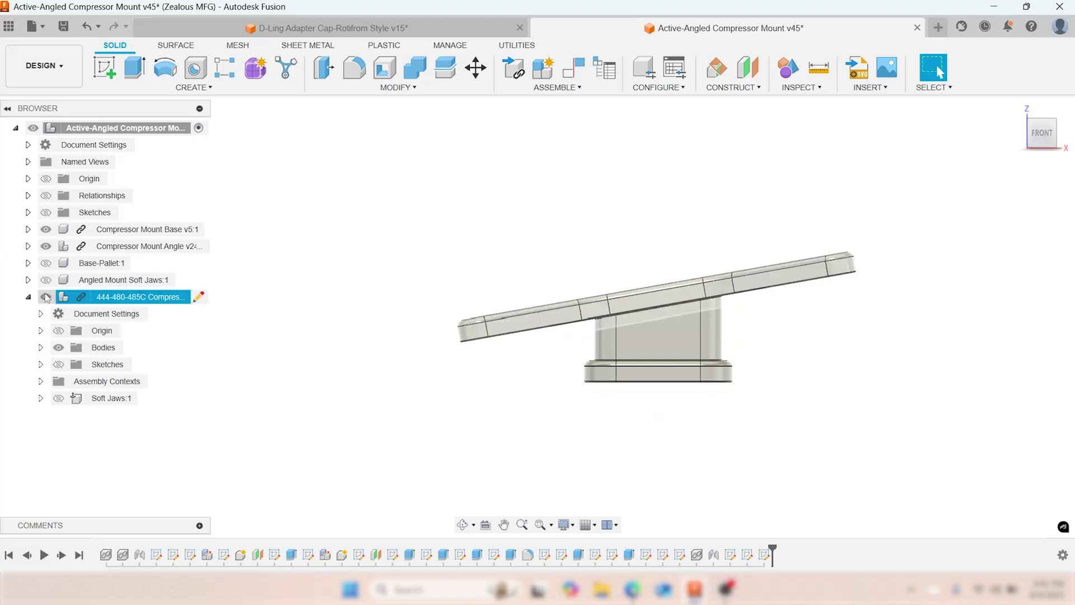
{"action": "middle_click_drag", "start_coordinate": [367, 258], "coordinate": [566, 320], "text": "shift"}
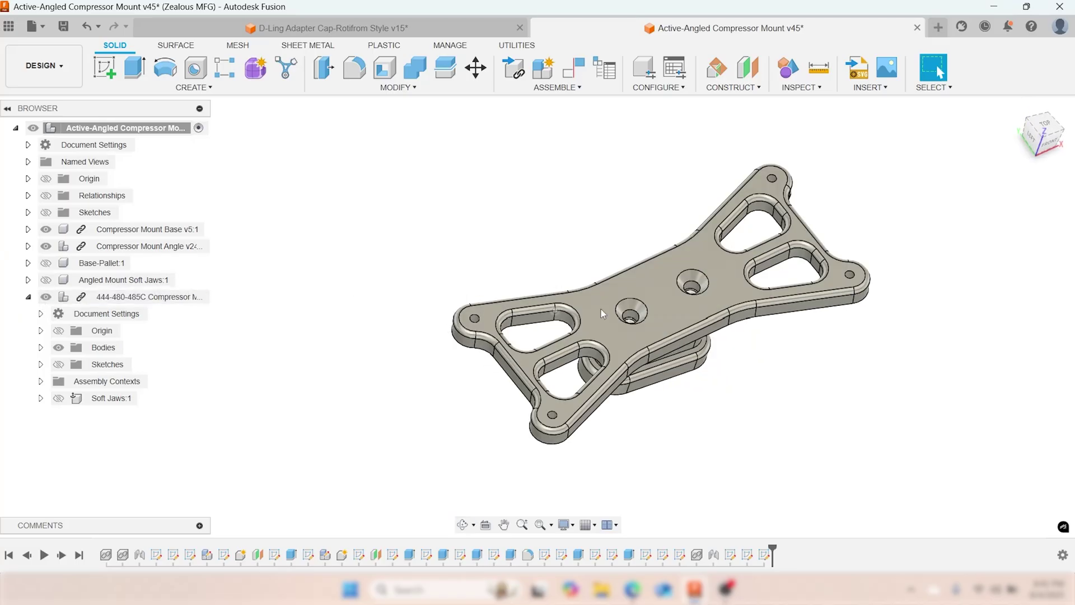
- Hide the top plate and the Compressor Mount Angle component, and examine the base's threaded and countersunk holes from above and below
{"action": "left_click", "coordinate": [46, 297]}
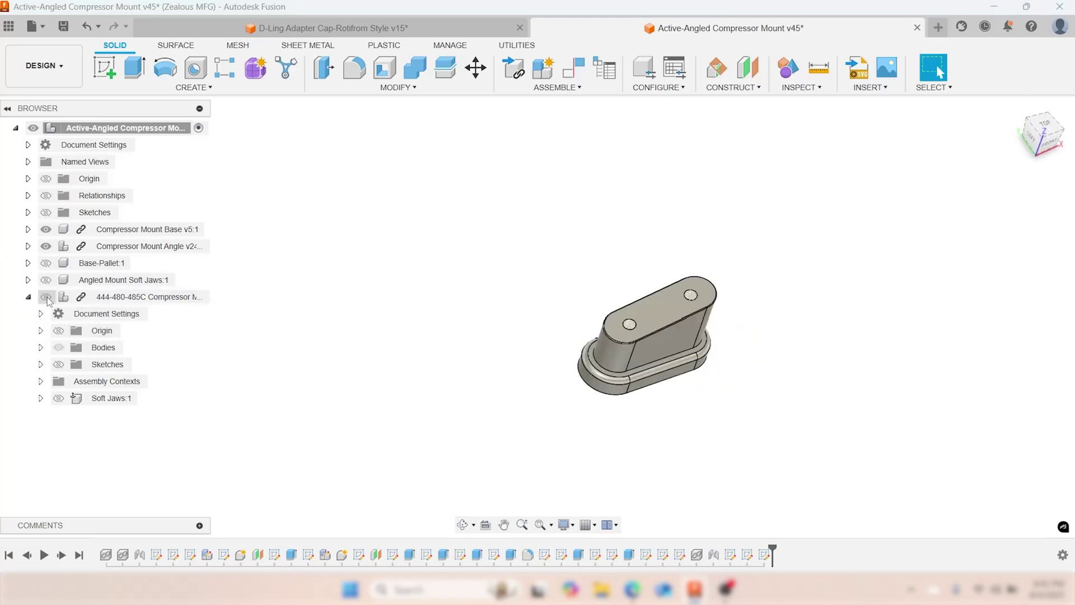
{"action": "left_click", "coordinate": [45, 247]}
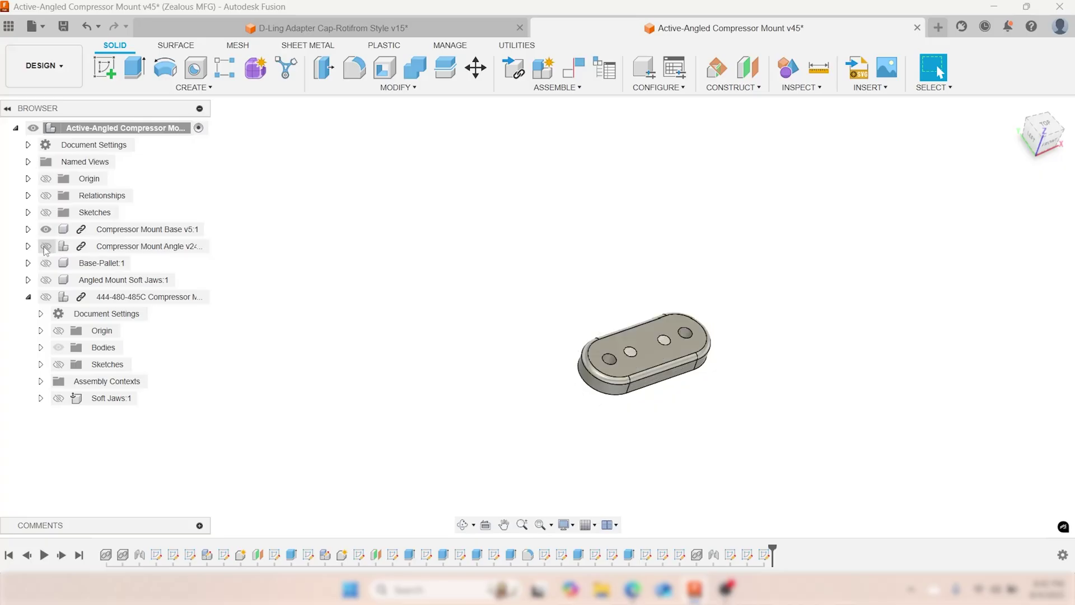
{"action": "scroll", "coordinate": [629, 356], "scroll_direction": "up", "scroll_amount": 5}
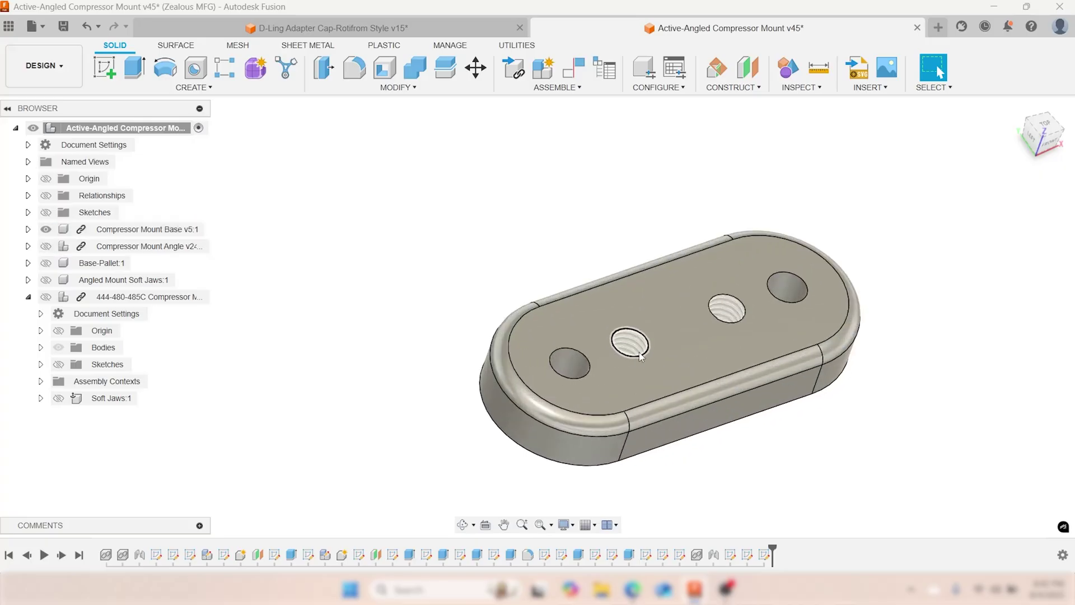
{"action": "middle_click_drag", "start_coordinate": [602, 387], "coordinate": [517, 312], "text": "shift"}
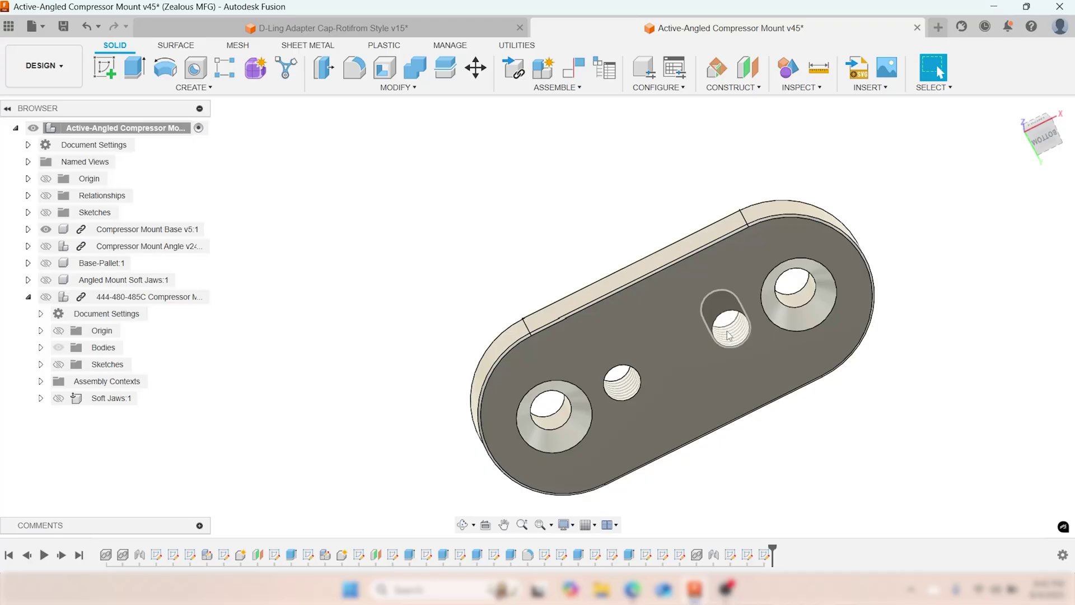
{"action": "middle_click_drag", "start_coordinate": [719, 341], "coordinate": [716, 361], "text": "shift"}
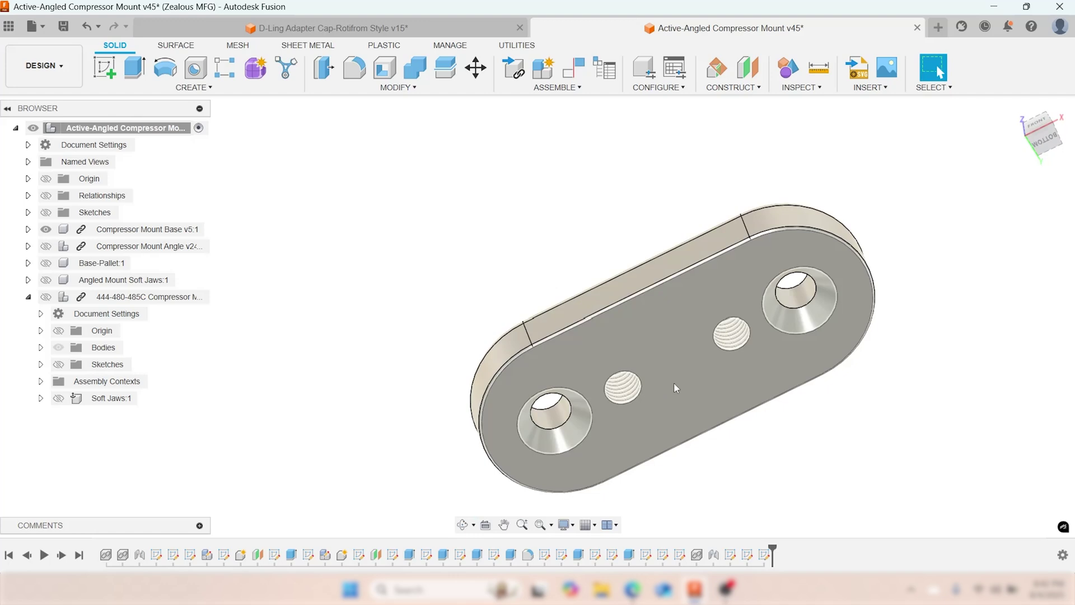
{"action": "middle_click_drag", "start_coordinate": [600, 298], "coordinate": [699, 348], "text": "shift"}
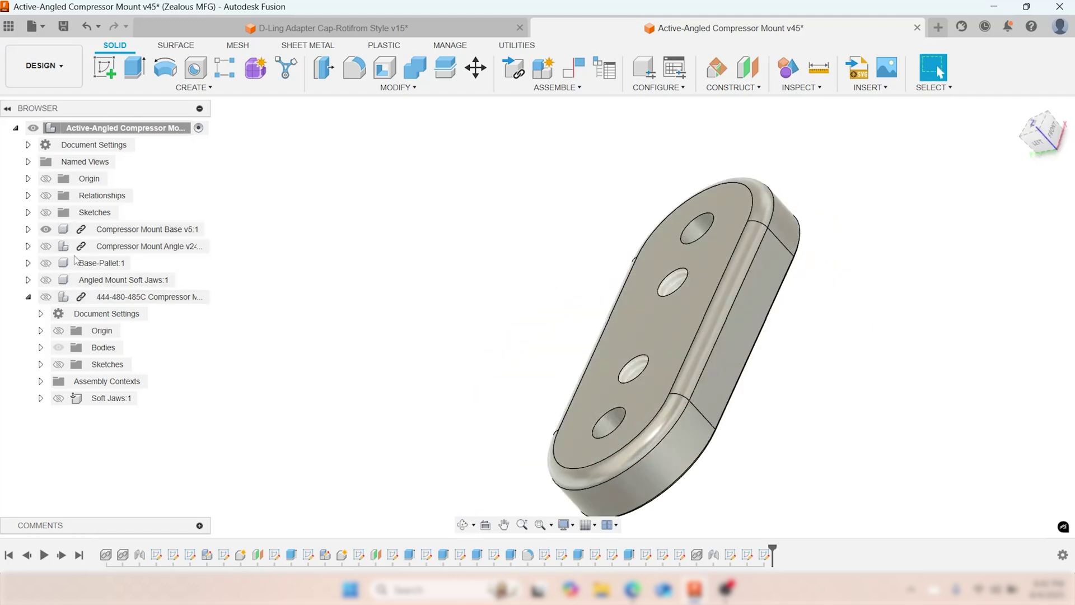
- Show the Compressor Mount Angle component on the base and return the model to the isometric view
{"action": "left_click", "coordinate": [46, 246]}
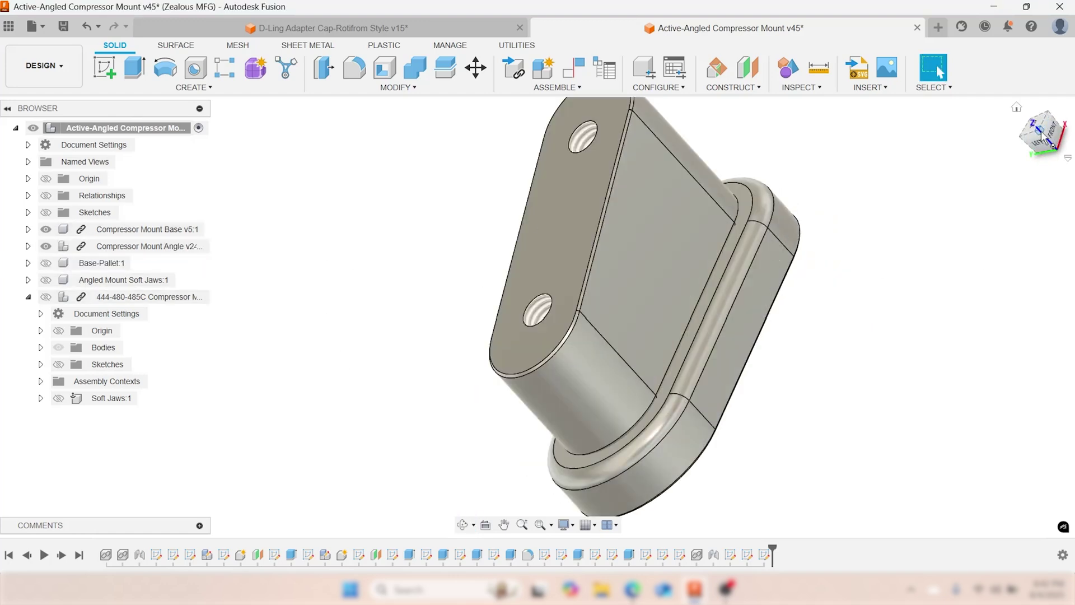
{"action": "left_click", "coordinate": [1043, 135]}
{"action": "middle_click_drag", "start_coordinate": [943, 226], "coordinate": [878, 357], "text": "shift"}
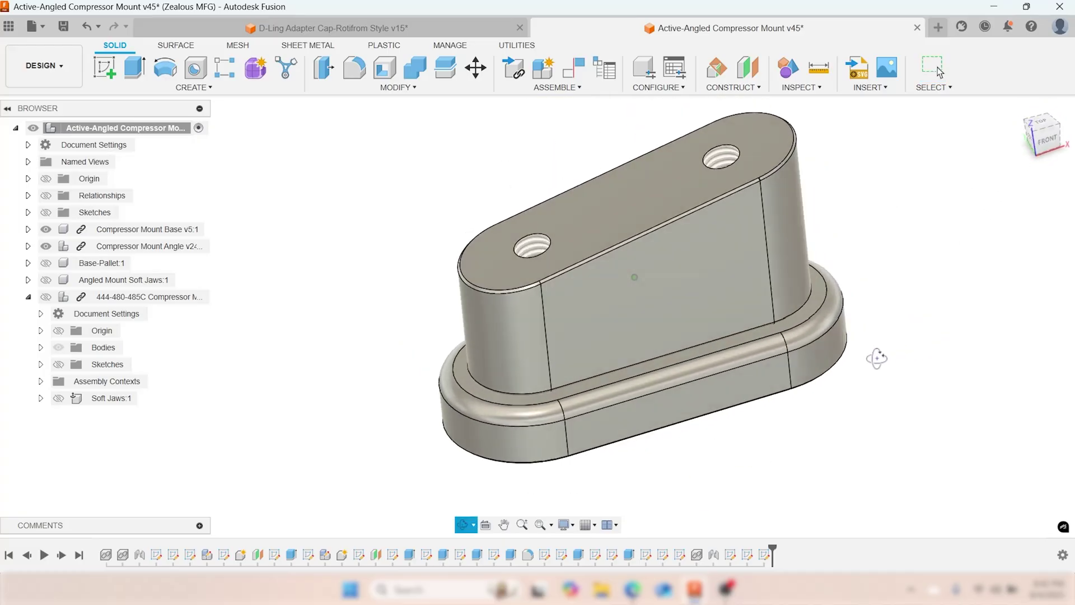
{"action": "left_click", "coordinate": [1033, 131]}
{"action": "scroll", "coordinate": [819, 240], "scroll_direction": "down", "scroll_amount": 3}
{"action": "middle_click_drag", "start_coordinate": [783, 266], "coordinate": [715, 280]}
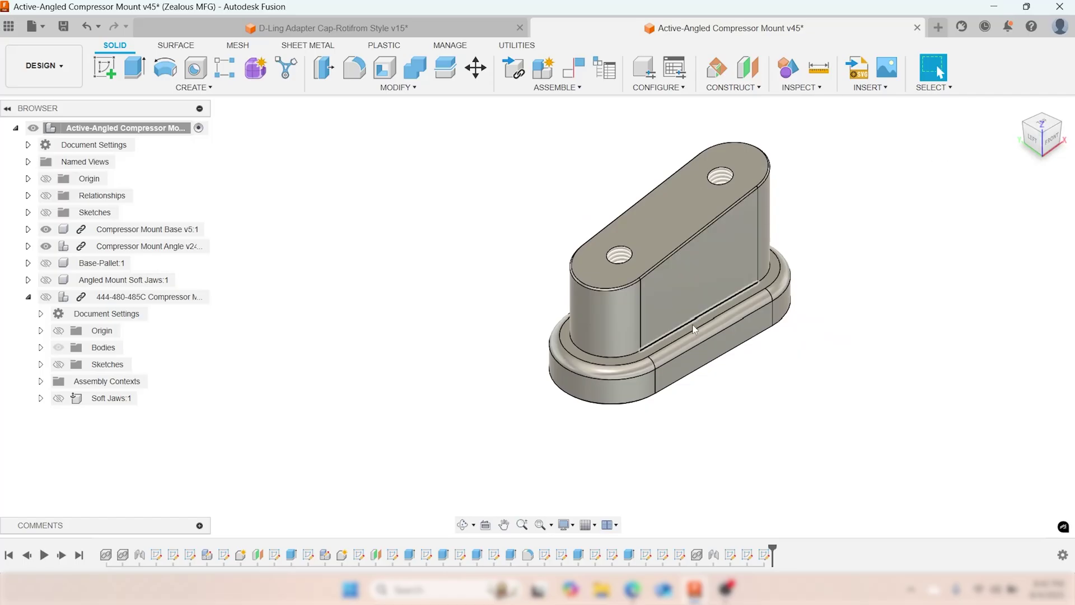
- Inspect the angle component's sloped top face and the rounded edge of the base beneath it
{"action": "left_click", "coordinate": [682, 219]}
{"action": "scroll", "coordinate": [729, 292], "scroll_direction": "up", "scroll_amount": 3}
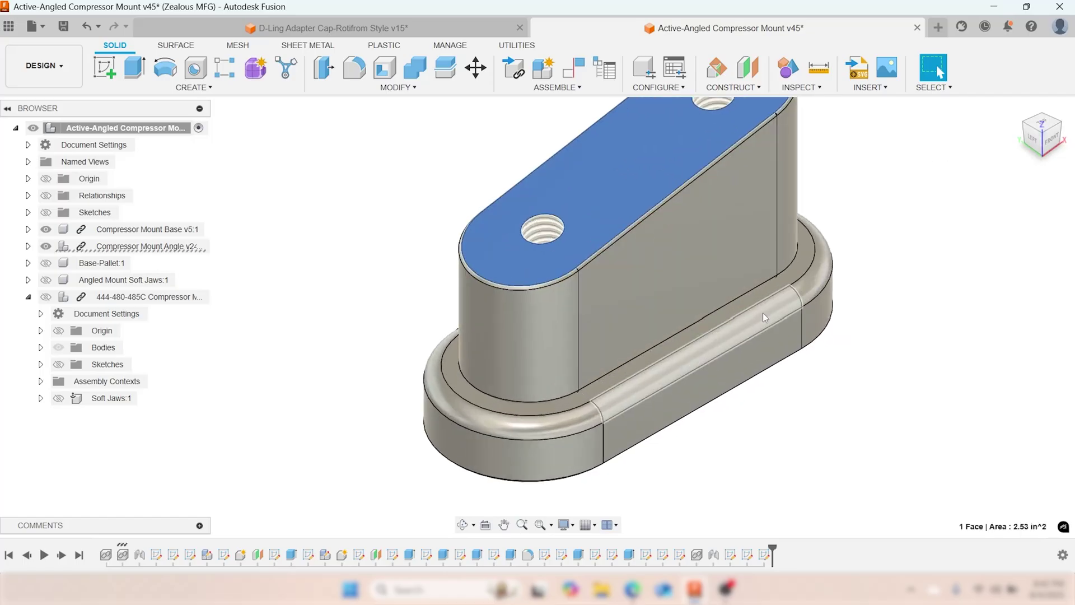
{"action": "left_click", "coordinate": [754, 298]}
{"action": "scroll", "coordinate": [754, 298], "scroll_direction": "down", "scroll_amount": 1}
{"action": "left_click", "coordinate": [915, 303]}
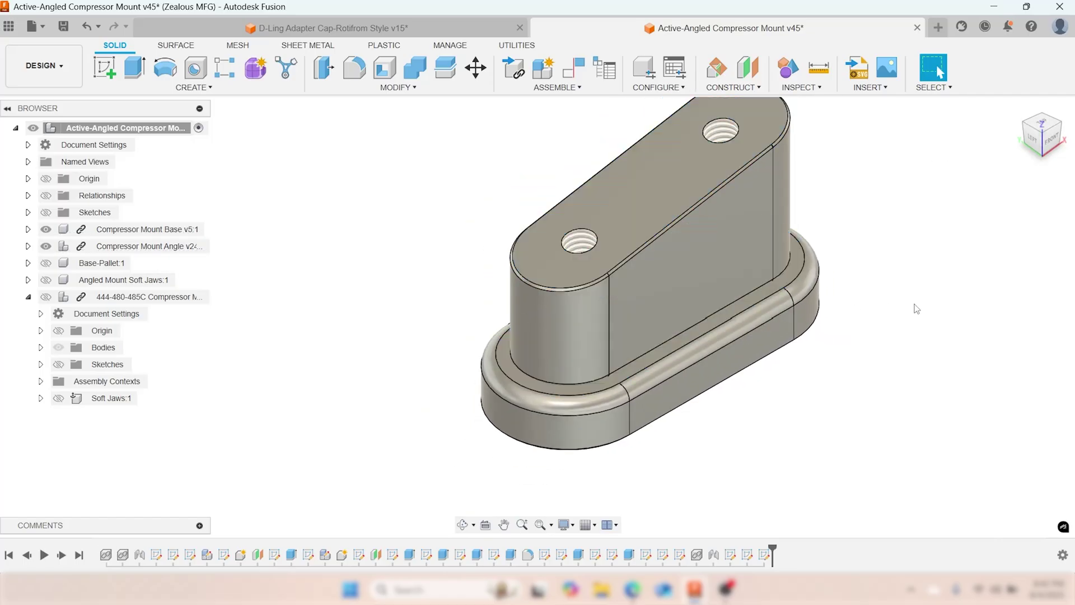
{"action": "scroll", "coordinate": [845, 308], "scroll_direction": "down", "scroll_amount": 1}
{"action": "scroll", "coordinate": [848, 312], "scroll_direction": "down", "scroll_amount": 1}
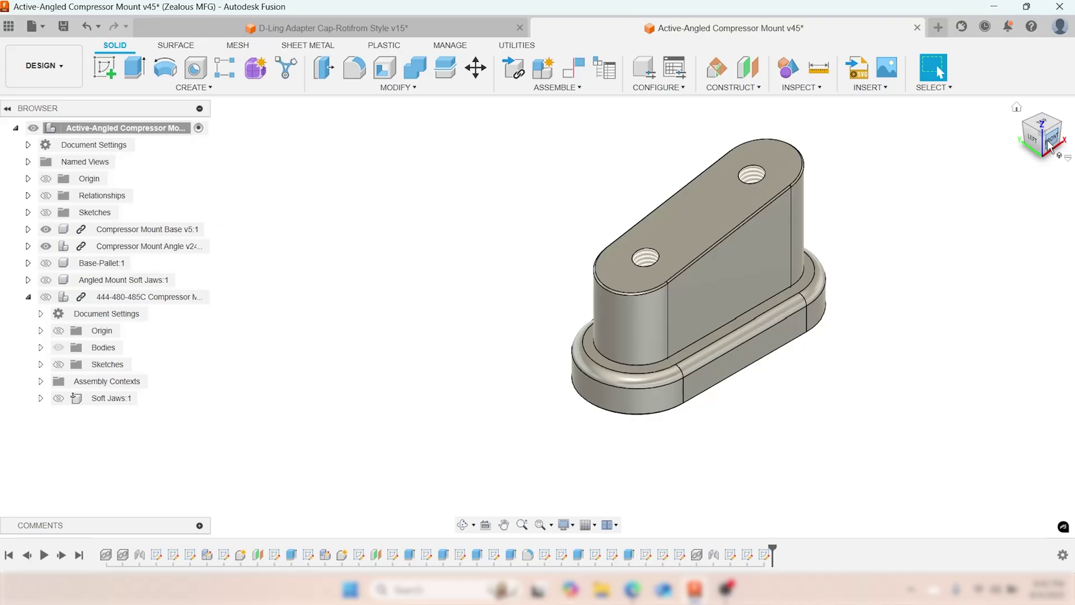
- Compare the base with and without the Compressor Mount Angle component, leaving the angle component shown
{"action": "left_click", "coordinate": [46, 245]}
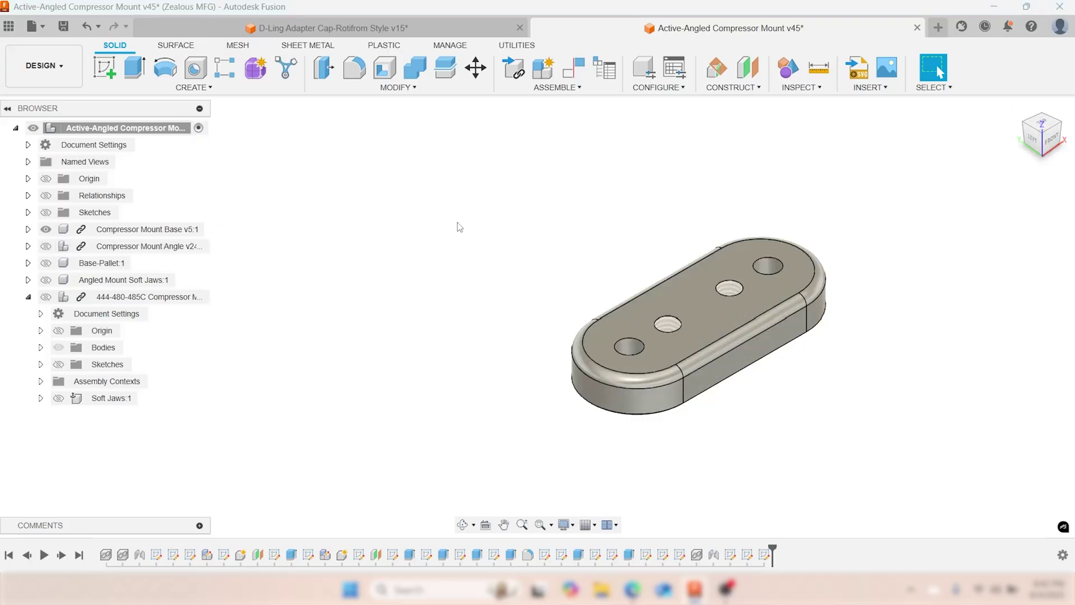
{"action": "left_click", "coordinate": [46, 246]}
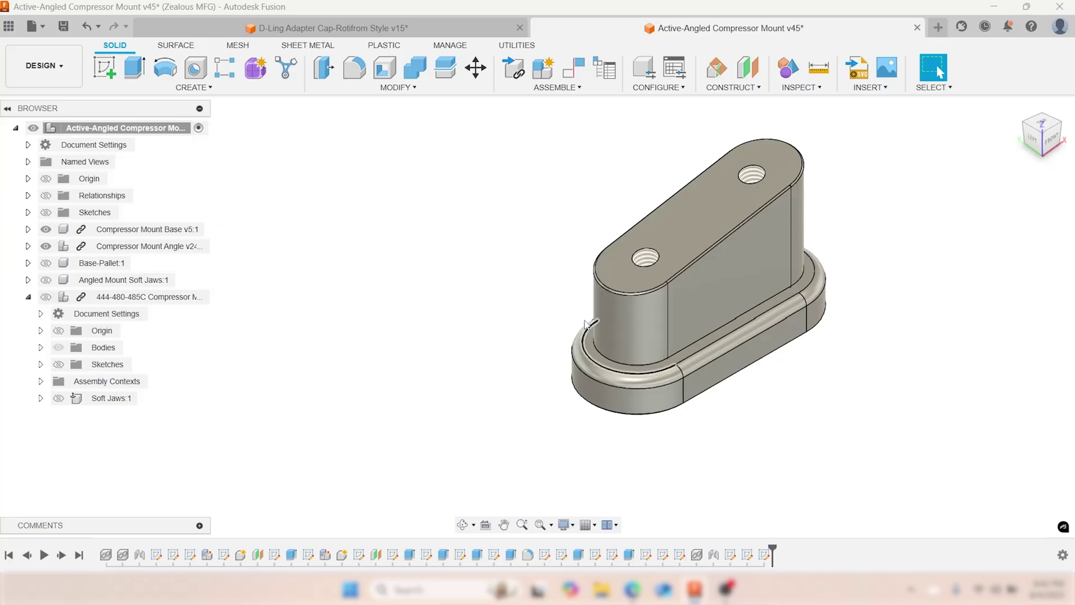
{"action": "left_click", "coordinate": [56, 246]}
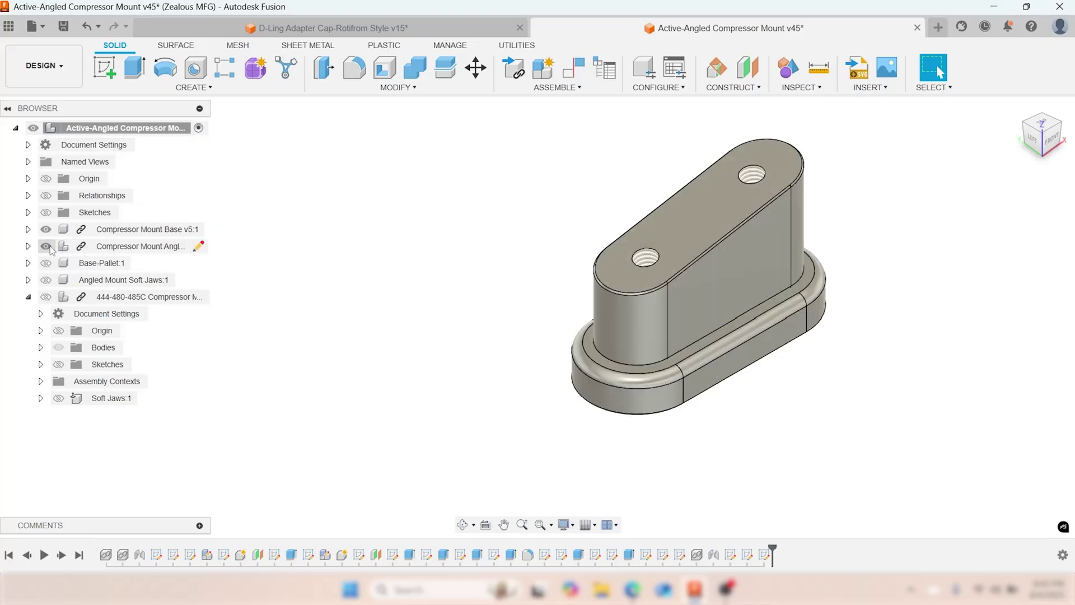
{"action": "left_click", "coordinate": [440, 237]}
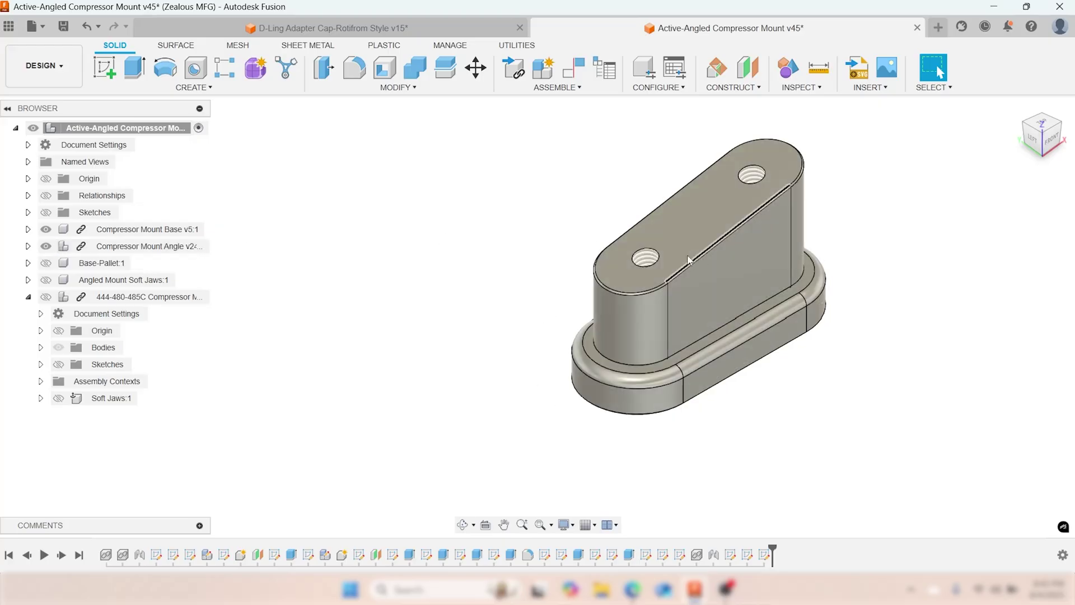
{"action": "middle_click_drag", "start_coordinate": [702, 423], "coordinate": [682, 371], "text": "shift"}
{"action": "scroll", "coordinate": [611, 262], "scroll_direction": "up", "scroll_amount": 3}
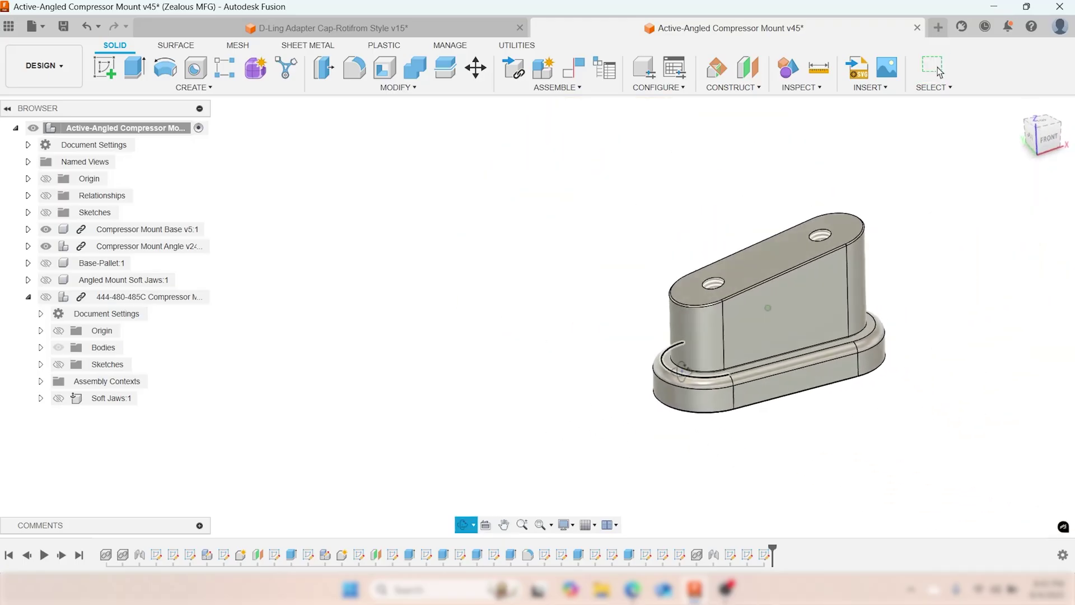
- Show the 444-480-485C top plate and examine its two central countersunk holes and how it rests on the angle component
{"action": "left_click", "coordinate": [46, 296]}
{"action": "scroll", "coordinate": [655, 284], "scroll_direction": "up", "scroll_amount": 8}
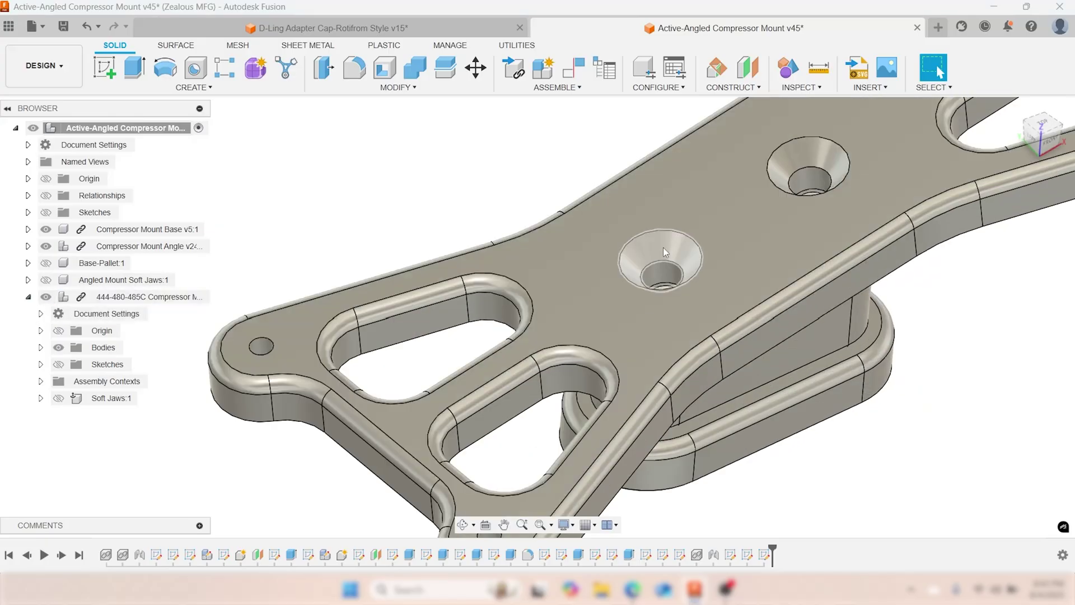
{"action": "scroll", "coordinate": [673, 275], "scroll_direction": "down", "scroll_amount": 3}
{"action": "scroll", "coordinate": [870, 183], "scroll_direction": "down", "scroll_amount": 6}
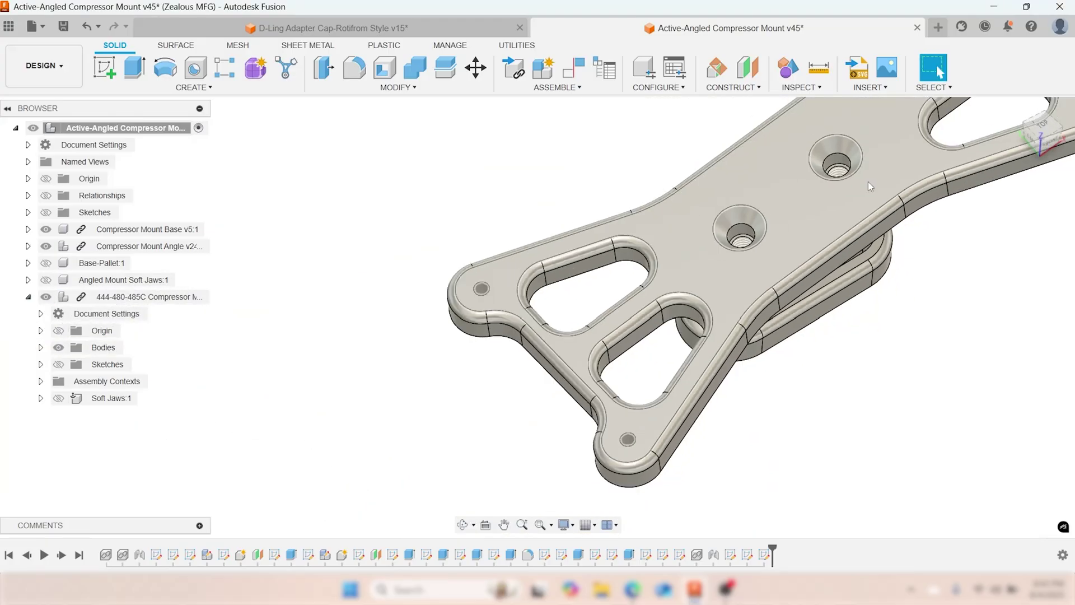
{"action": "middle_click_drag", "start_coordinate": [808, 262], "coordinate": [726, 317]}
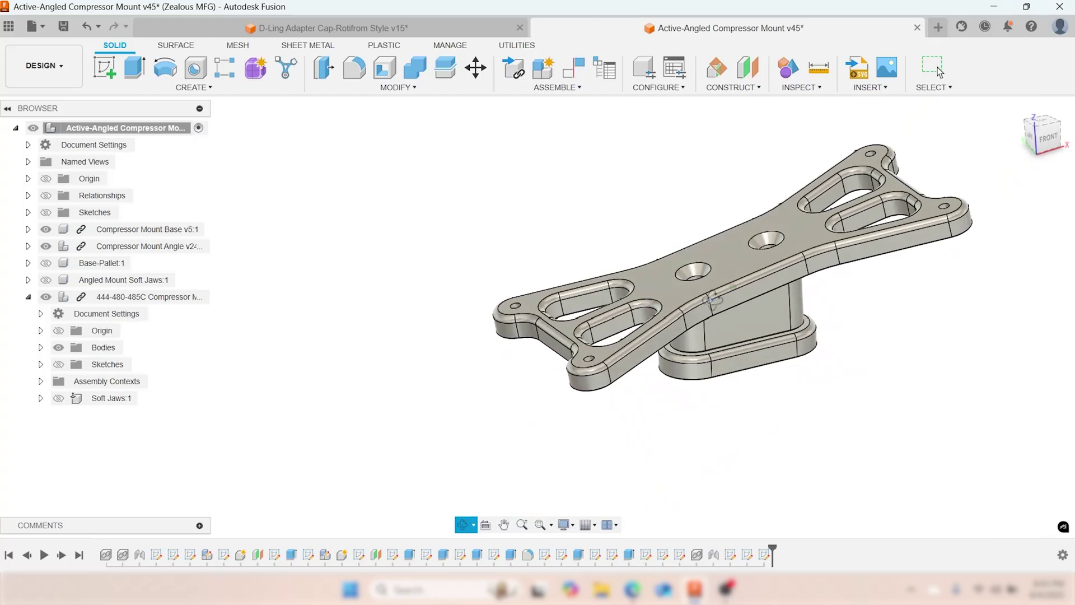
{"action": "left_click_drag", "start_coordinate": [713, 300], "coordinate": [712, 307]}
{"action": "key", "text": "Escape"}
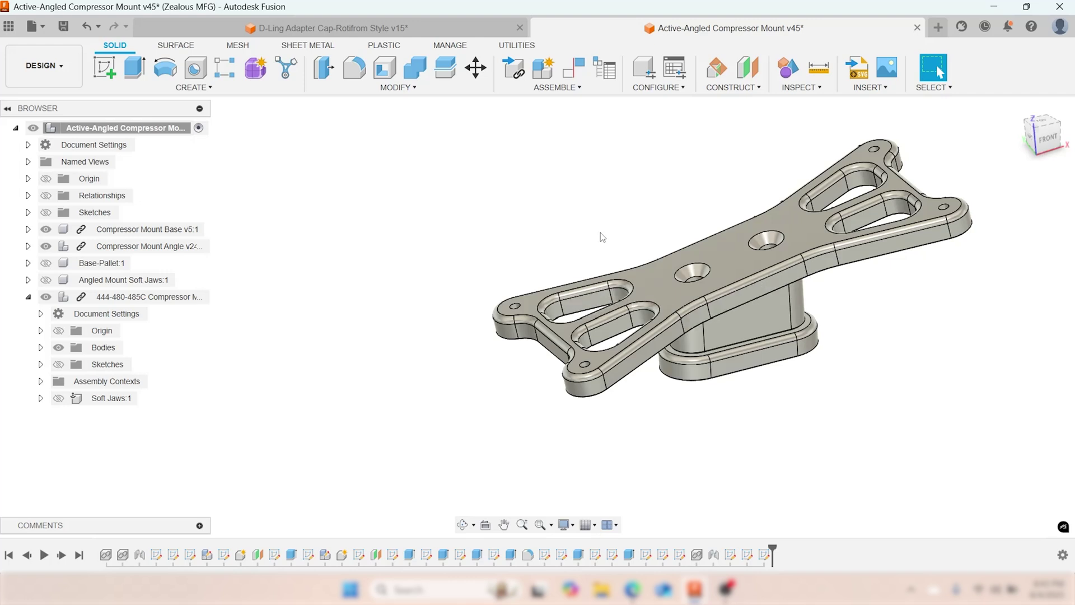
- Examine the mounting holes in the top plate's corners from several angles
{"action": "scroll", "coordinate": [565, 316], "scroll_direction": "up", "scroll_amount": 5}
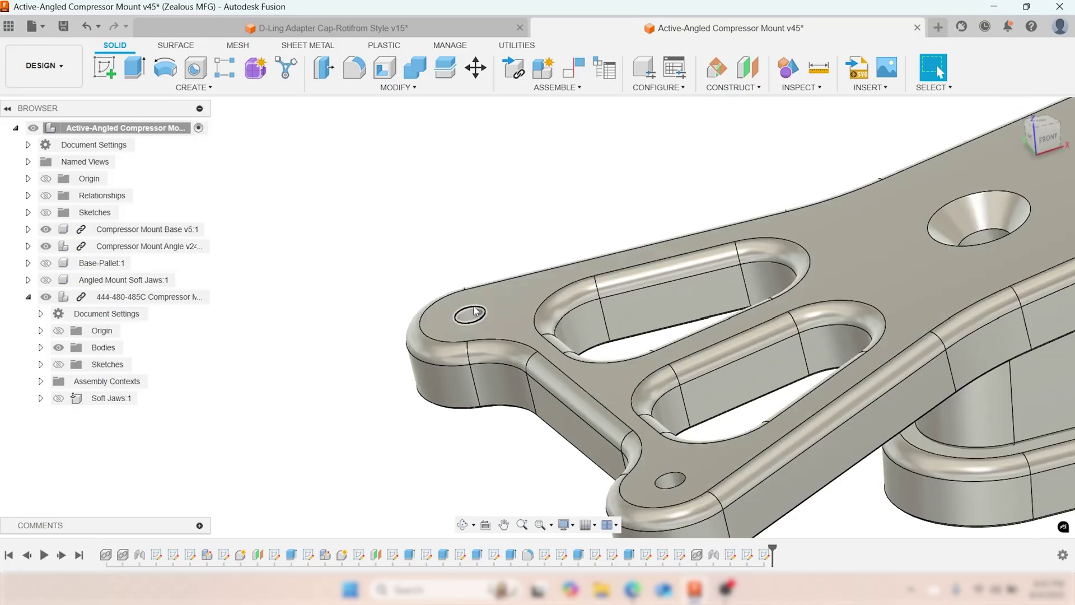
{"action": "scroll", "coordinate": [477, 316], "scroll_direction": "down", "scroll_amount": 6}
{"action": "middle_click_drag", "start_coordinate": [691, 273], "coordinate": [755, 305], "text": "shift"}
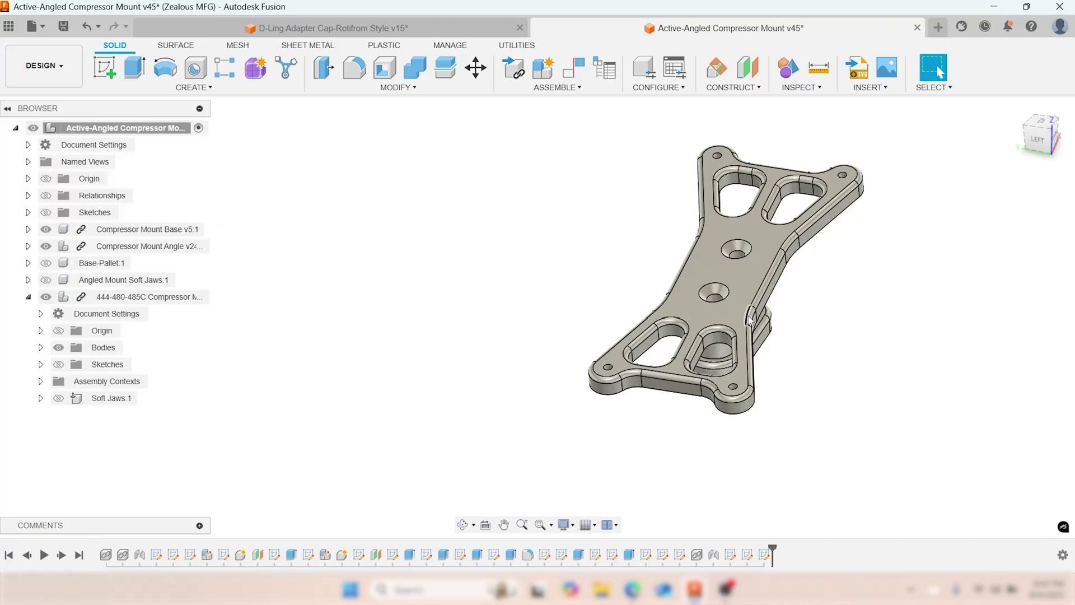
{"action": "middle_click_drag", "start_coordinate": [750, 319], "coordinate": [683, 356], "text": "shift"}
{"action": "scroll", "coordinate": [683, 356], "scroll_direction": "up", "scroll_amount": 5}
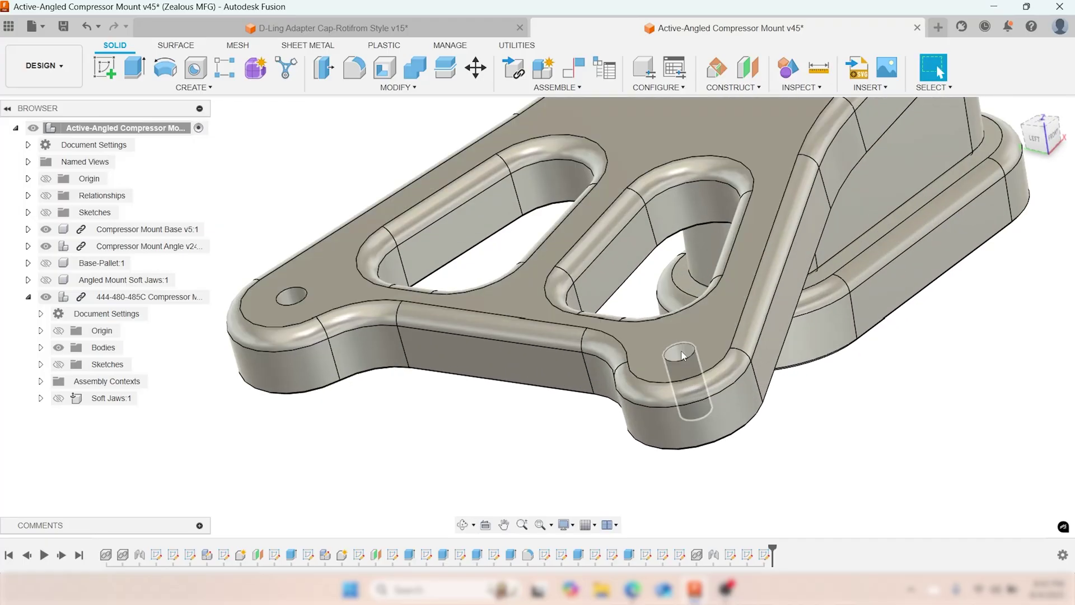
{"action": "scroll", "coordinate": [679, 350], "scroll_direction": "down", "scroll_amount": 8}
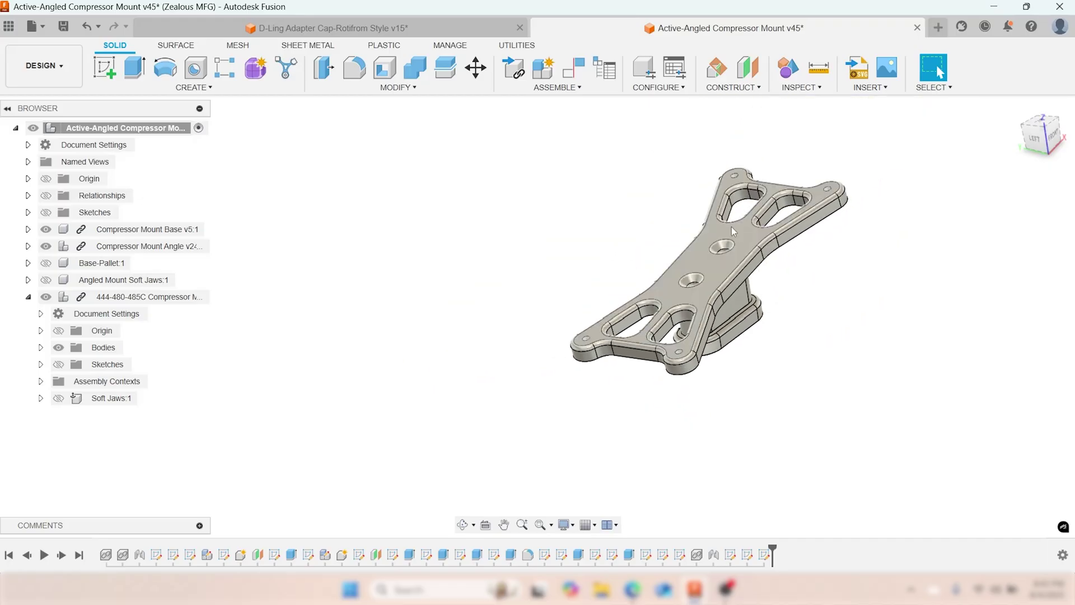
- Inspect the top plate's corner mounting holes and the base's bottom face from above and from underneath
{"action": "scroll", "coordinate": [728, 255], "scroll_direction": "up", "scroll_amount": 3}
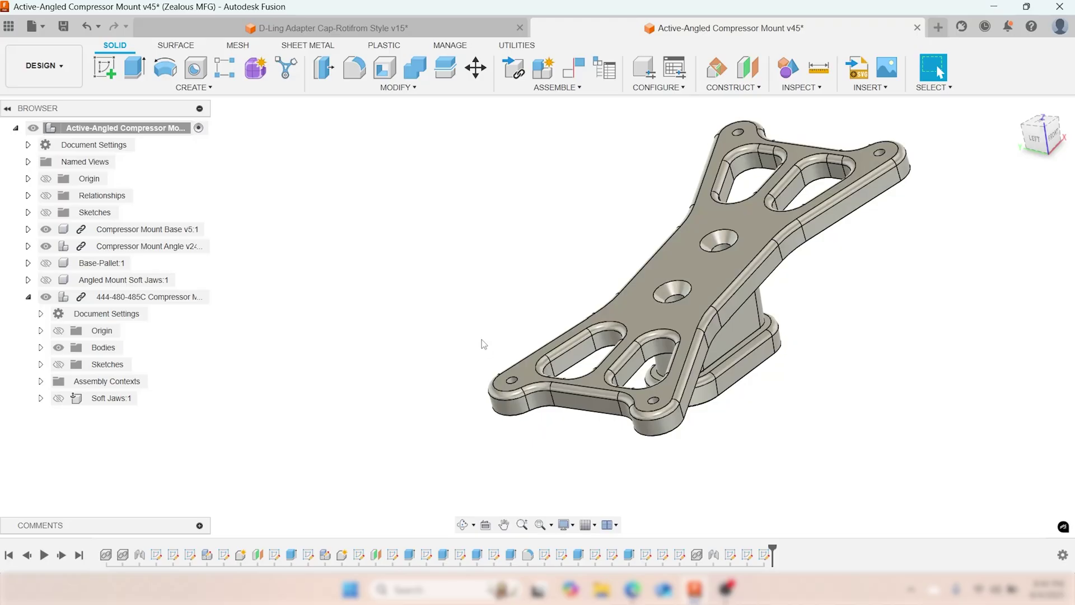
{"action": "middle_click_drag", "start_coordinate": [538, 459], "coordinate": [506, 384], "text": "shift"}
{"action": "scroll", "coordinate": [485, 328], "scroll_direction": "up", "scroll_amount": 5}
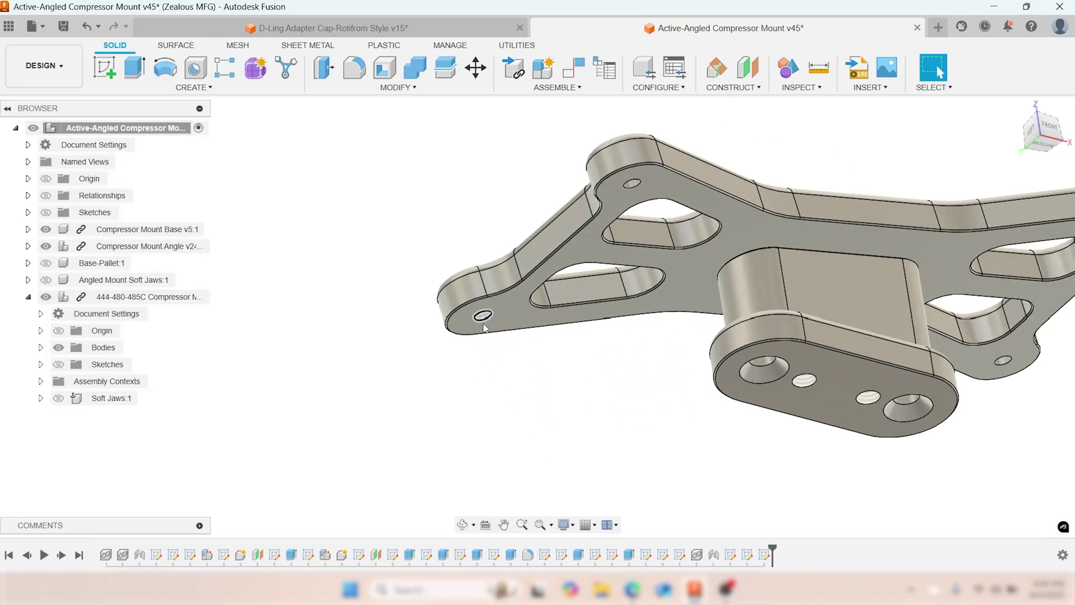
{"action": "scroll", "coordinate": [485, 329], "scroll_direction": "down", "scroll_amount": 5}
{"action": "middle_click_drag", "start_coordinate": [492, 334], "coordinate": [500, 367], "text": "shift"}
{"action": "scroll", "coordinate": [500, 366], "scroll_direction": "up", "scroll_amount": 4}
{"action": "scroll", "coordinate": [502, 365], "scroll_direction": "down", "scroll_amount": 4}
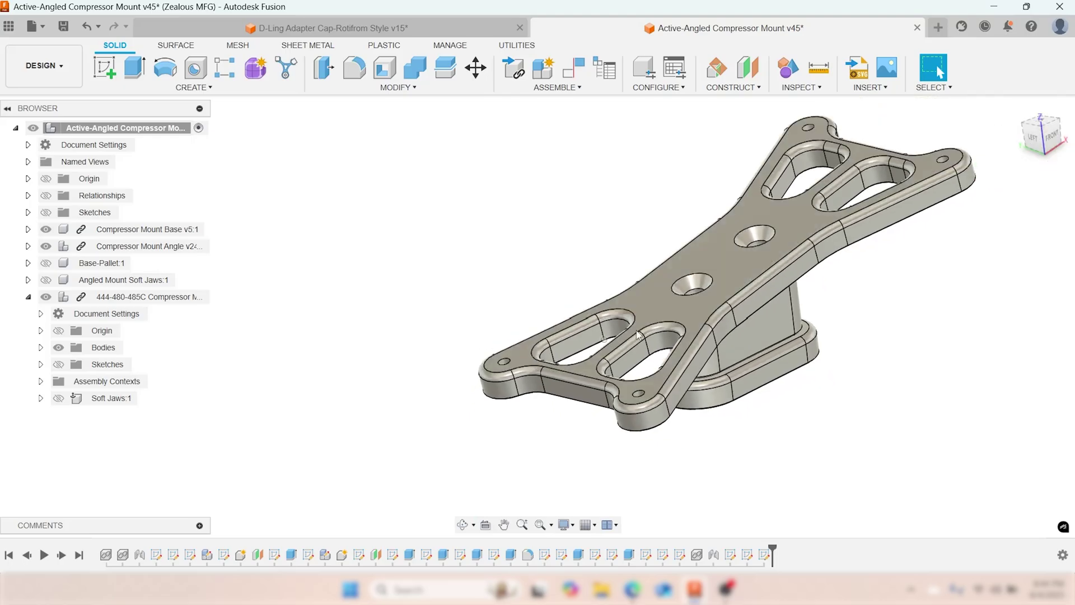
{"action": "scroll", "coordinate": [724, 264], "scroll_direction": "down", "scroll_amount": 2}
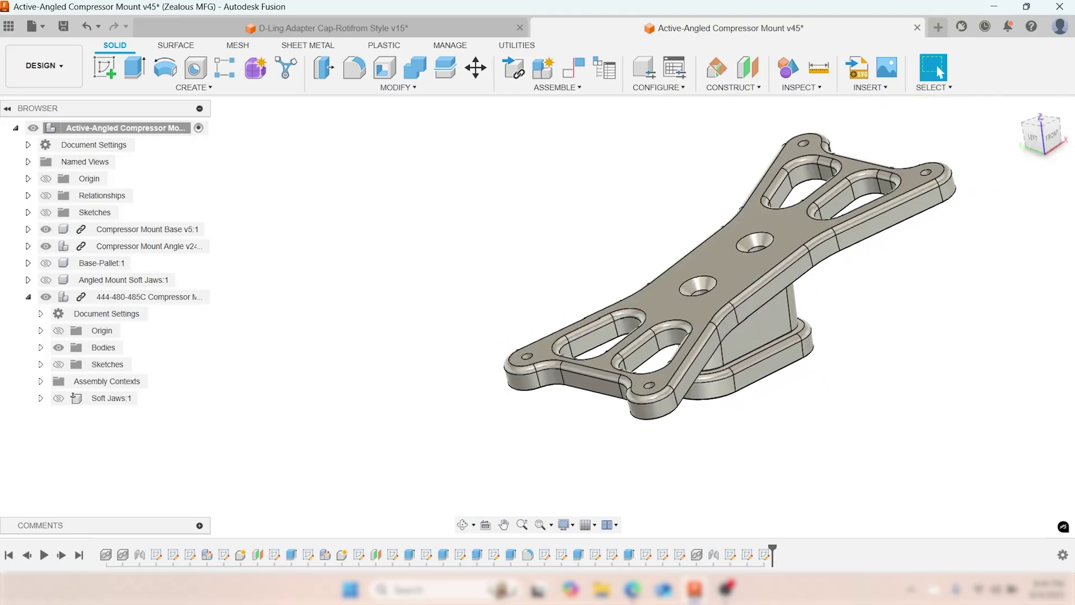
- Examine the depth of the top plate's two central countersunk holes from an isometric view and steeper angles
{"action": "left_click", "coordinate": [1040, 132]}
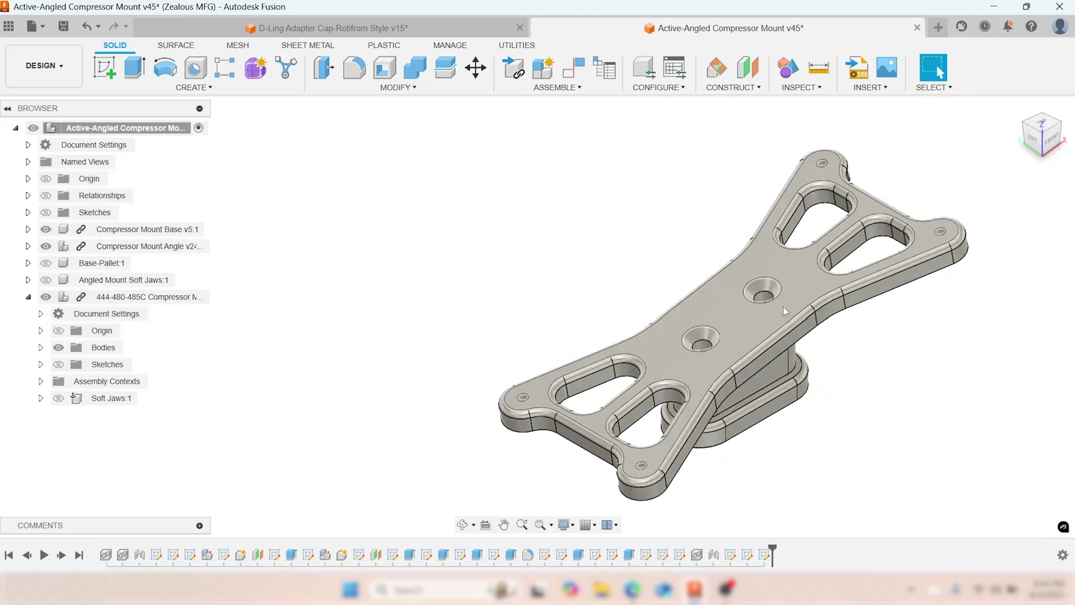
{"action": "middle_click_drag", "start_coordinate": [782, 307], "coordinate": [767, 278]}
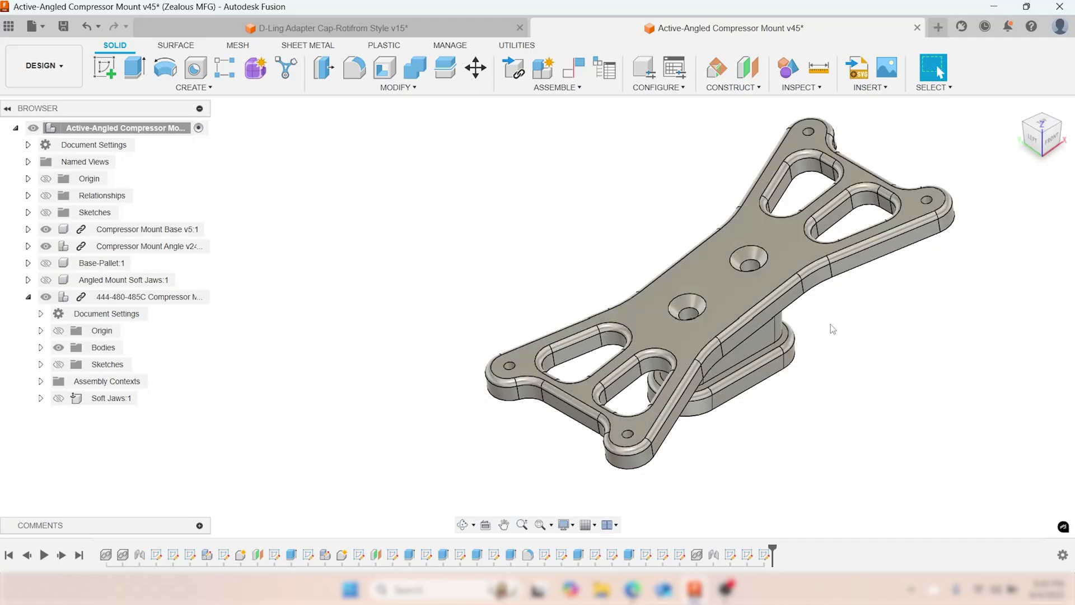
{"action": "scroll", "coordinate": [693, 316], "scroll_direction": "up", "scroll_amount": 2}
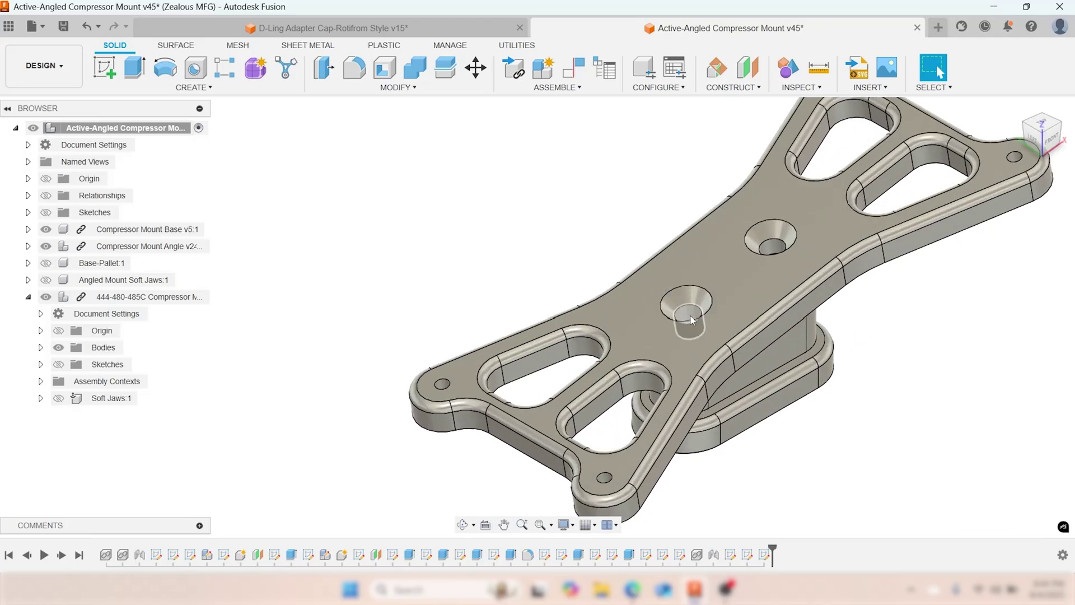
{"action": "middle_click_drag", "start_coordinate": [690, 315], "coordinate": [697, 332], "text": "shift"}
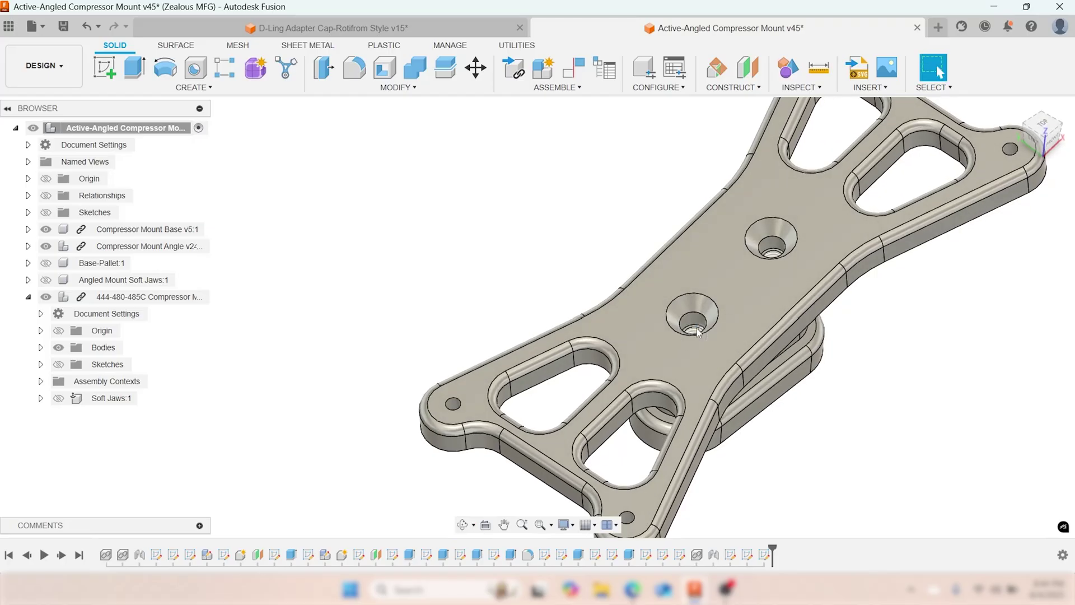
{"action": "scroll", "coordinate": [696, 333], "scroll_direction": "up", "scroll_amount": 2}
{"action": "scroll", "coordinate": [807, 249], "scroll_direction": "down", "scroll_amount": 3}
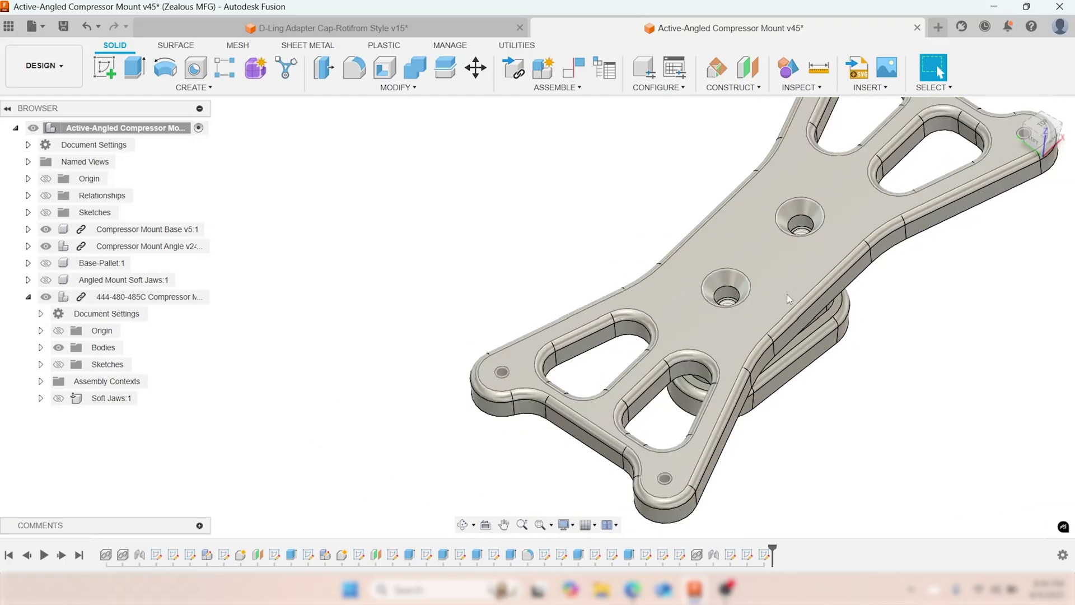
{"action": "middle_click_drag", "start_coordinate": [789, 299], "coordinate": [707, 310], "text": "shift"}
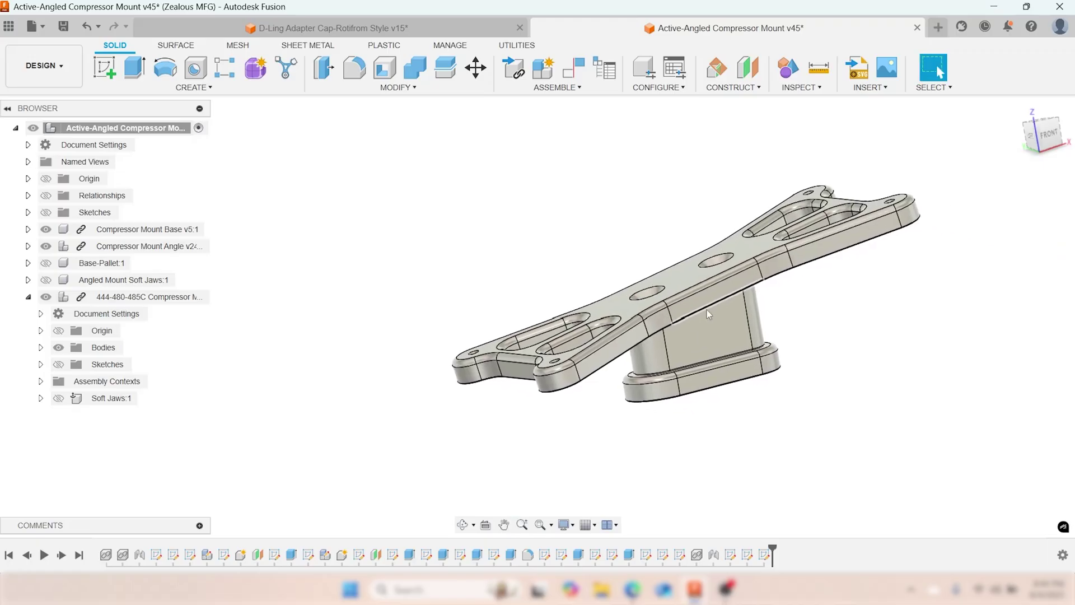
- Return to the isometric view and check the corner hole and the rounded edge of the top plate beside it
{"action": "left_click", "coordinate": [1034, 124]}
{"action": "scroll", "coordinate": [903, 235], "scroll_direction": "up", "scroll_amount": 5}
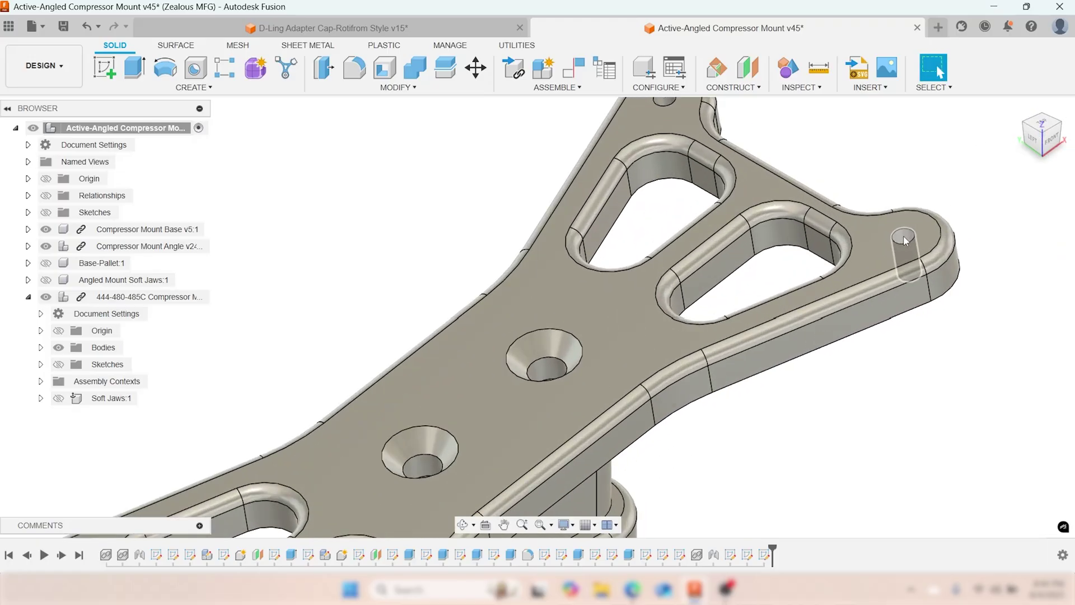
{"action": "left_click", "coordinate": [925, 270]}
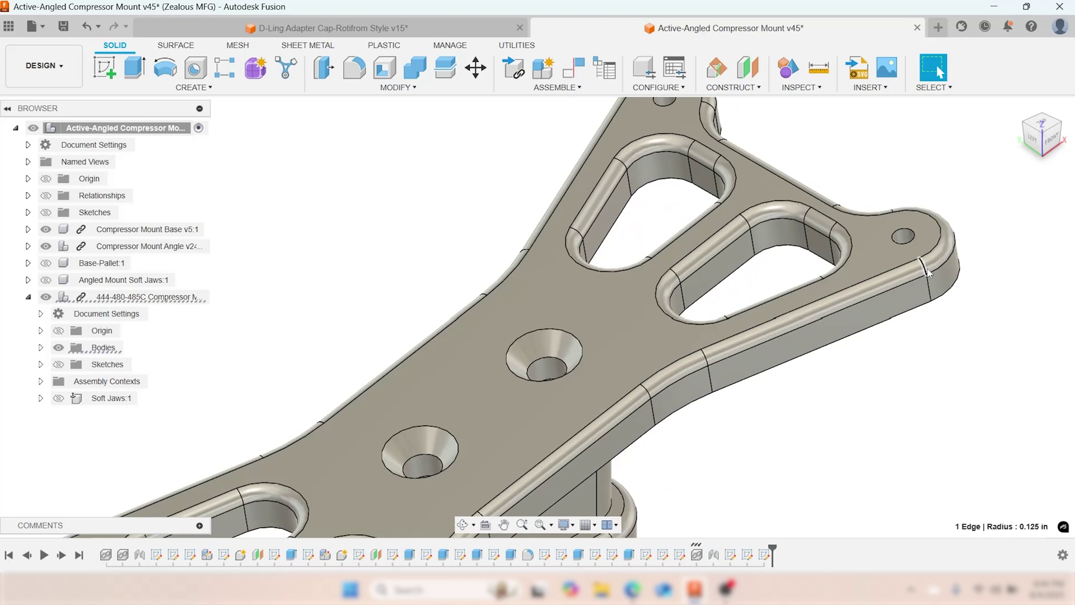
{"action": "left_click", "coordinate": [1017, 303]}
{"action": "scroll", "coordinate": [1017, 302], "scroll_direction": "down", "scroll_amount": 3}
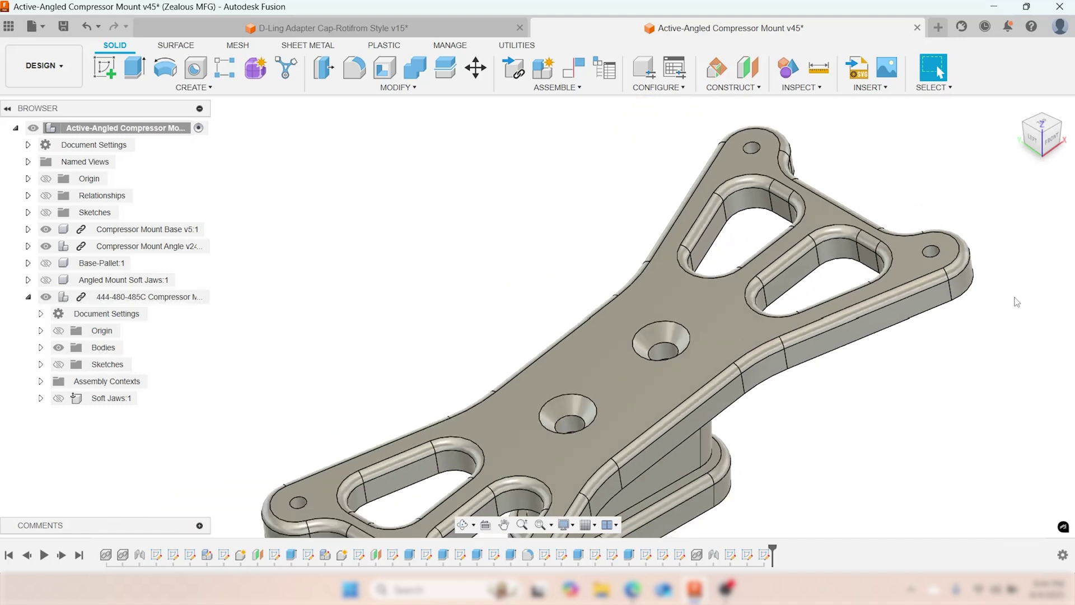
{"action": "scroll", "coordinate": [1017, 303], "scroll_direction": "down", "scroll_amount": 2}
{"action": "middle_click_drag", "start_coordinate": [984, 360], "coordinate": [972, 302]}
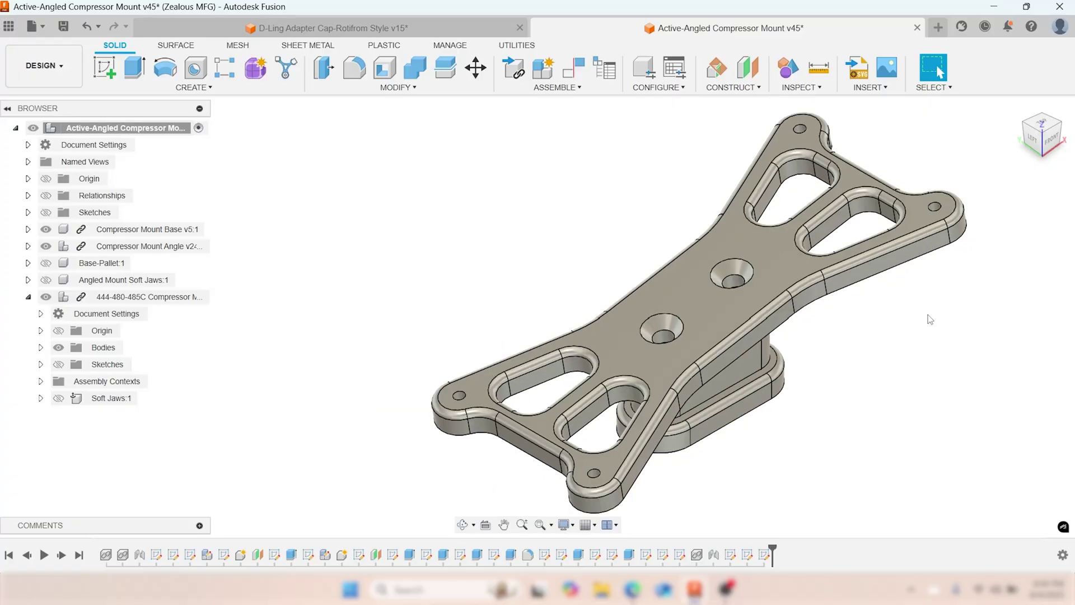
- Inspect the rounded edges of the base, the top plate's cutouts and its outer corner
{"action": "scroll", "coordinate": [760, 392], "scroll_direction": "up", "scroll_amount": 4}
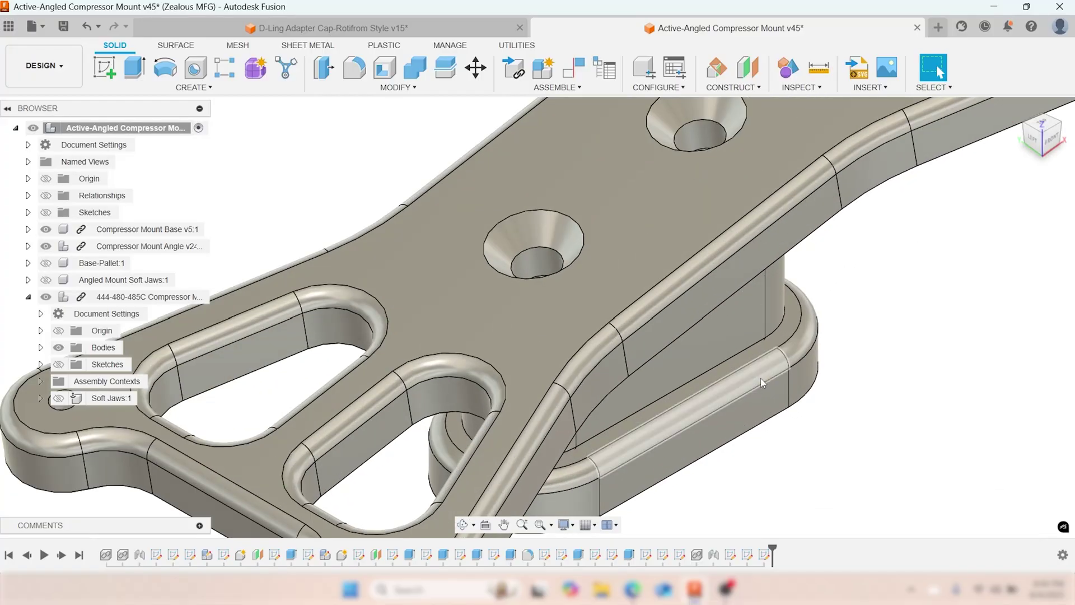
{"action": "scroll", "coordinate": [760, 378], "scroll_direction": "down", "scroll_amount": 5}
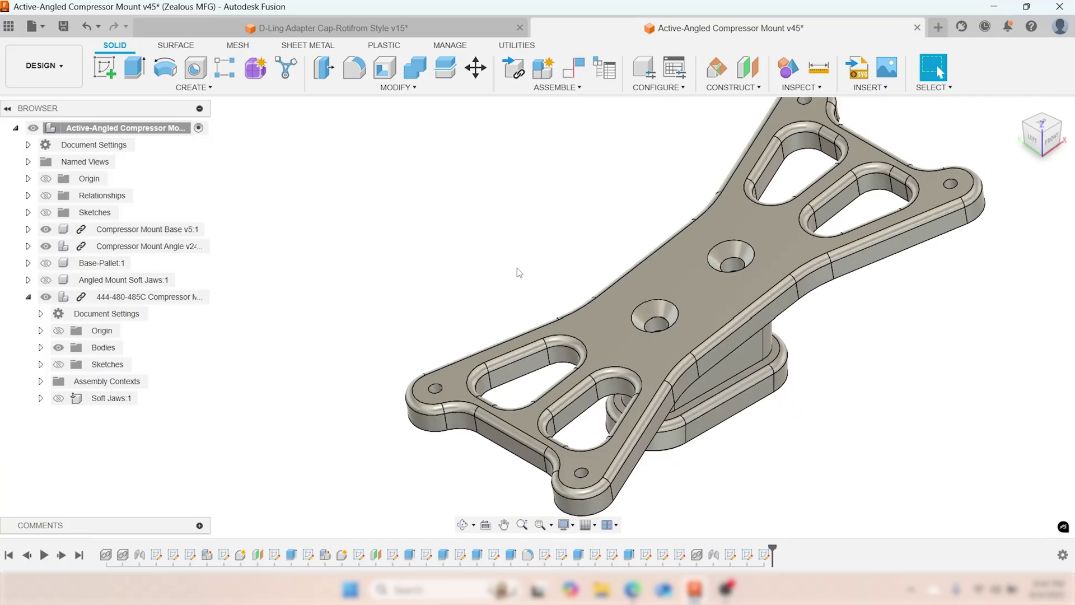
{"action": "scroll", "coordinate": [538, 329], "scroll_direction": "up", "scroll_amount": 4}
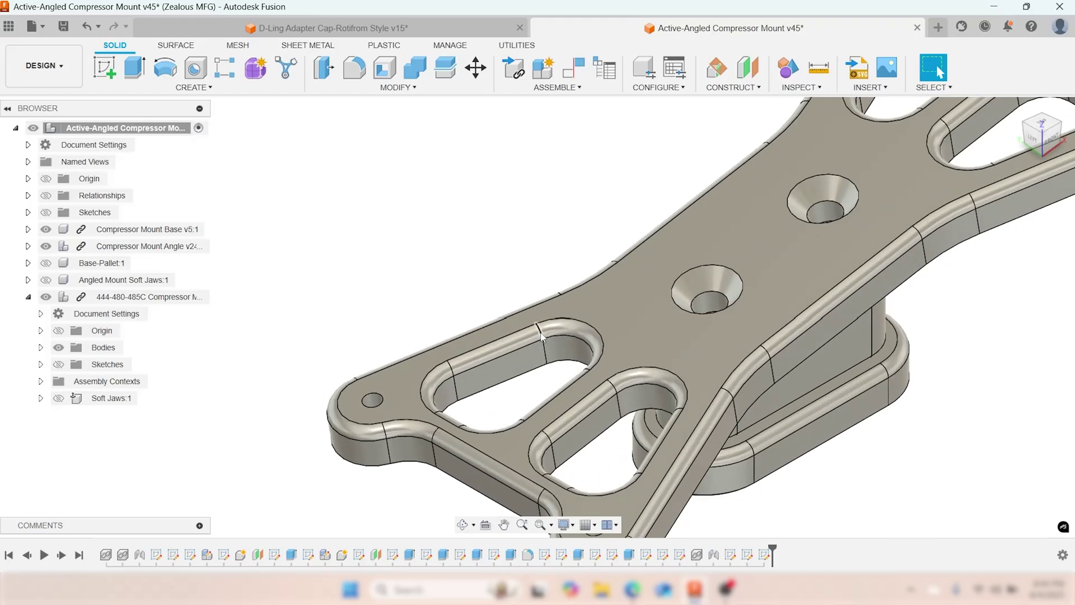
{"action": "scroll", "coordinate": [539, 331], "scroll_direction": "down", "scroll_amount": 5}
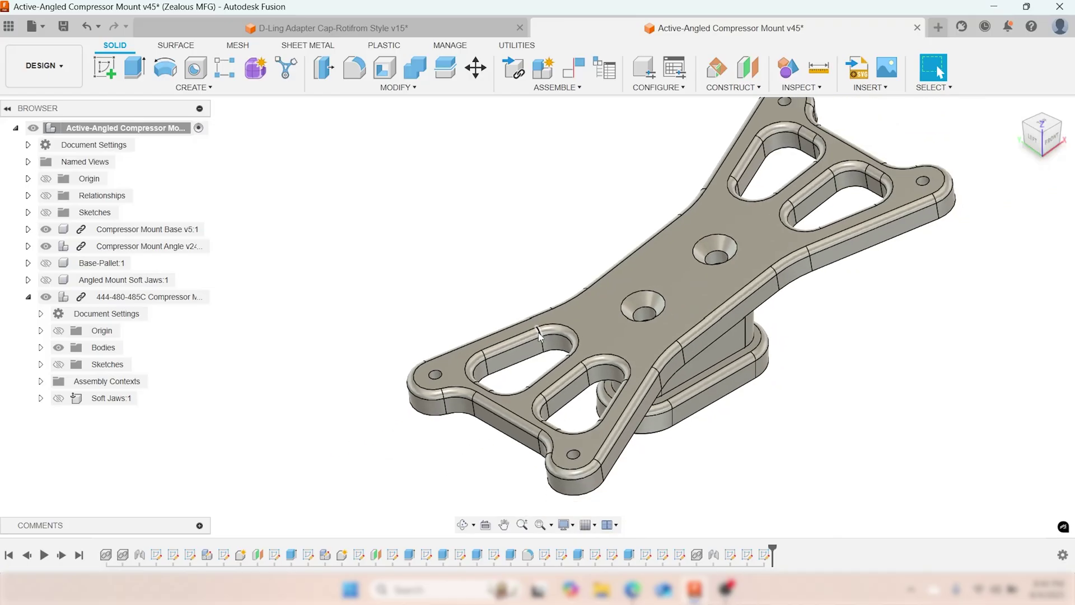
{"action": "middle_click_drag", "start_coordinate": [483, 279], "coordinate": [480, 295]}
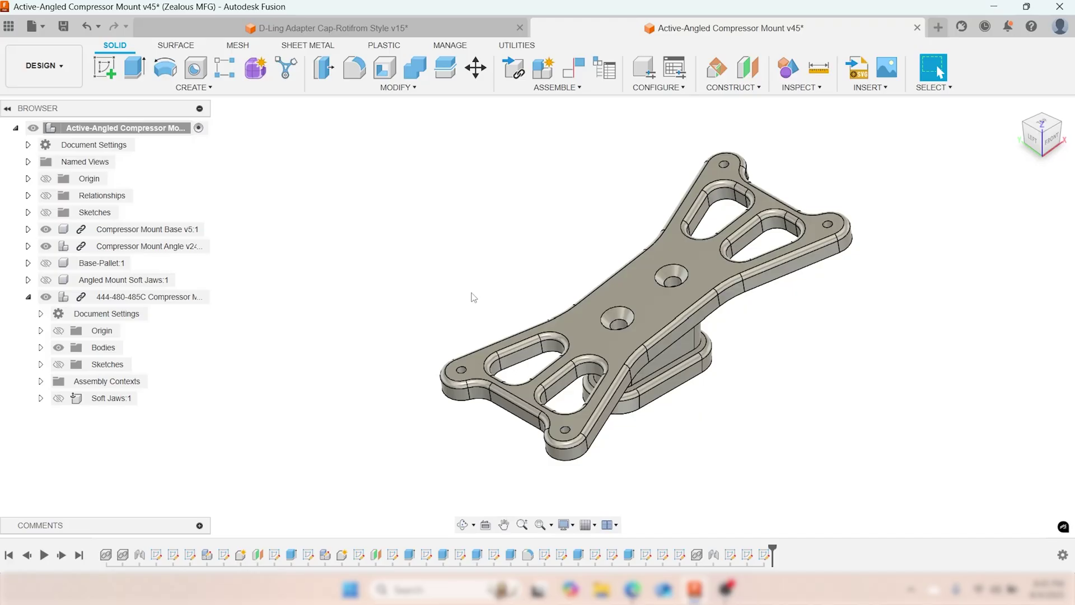
{"action": "scroll", "coordinate": [481, 386], "scroll_direction": "up", "scroll_amount": 5}
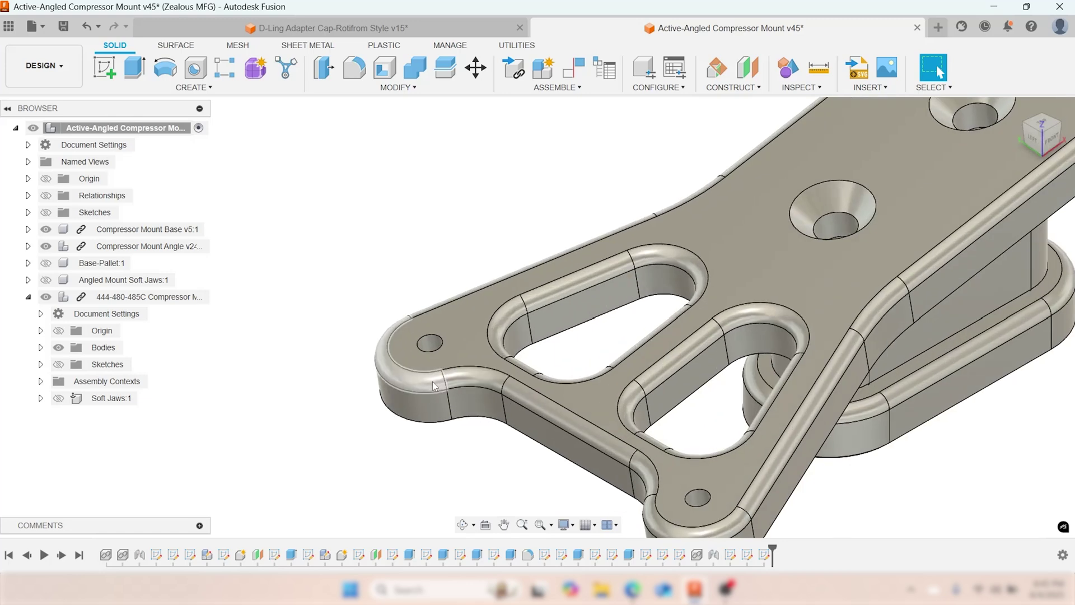
{"action": "scroll", "coordinate": [443, 381], "scroll_direction": "down", "scroll_amount": 6}
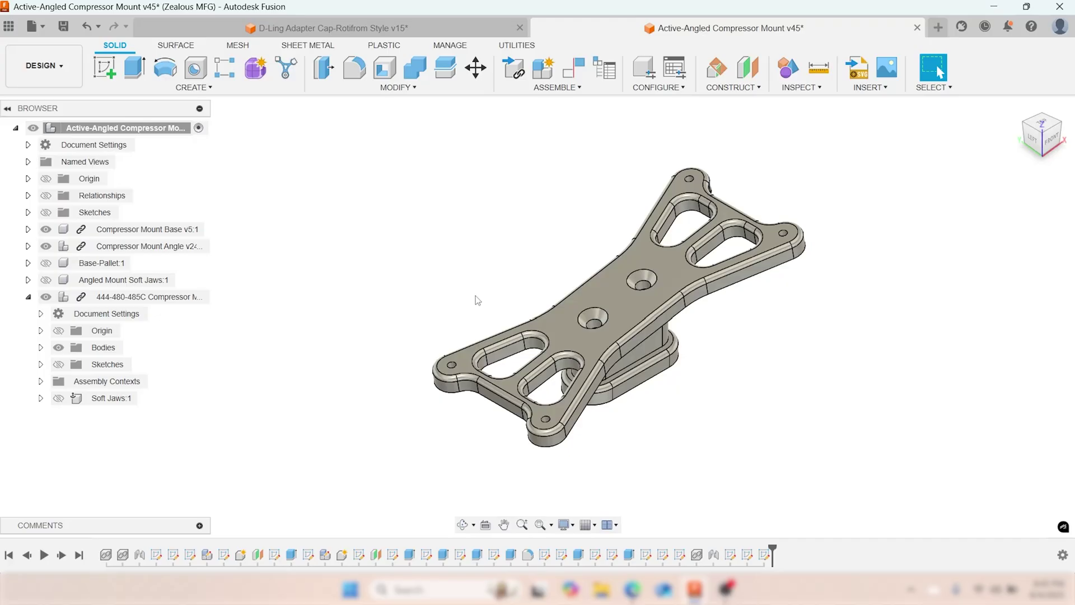
- Review the top plate's outline and four cutouts, both close up and as part of the whole mount
{"action": "scroll", "coordinate": [529, 338], "scroll_direction": "up", "scroll_amount": 2}
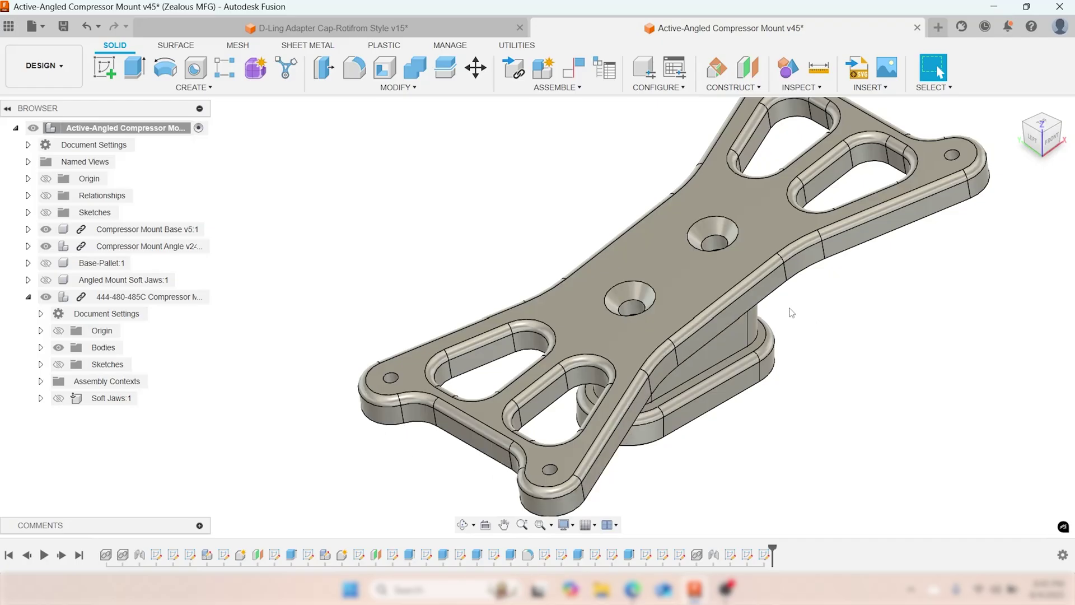
{"action": "scroll", "coordinate": [789, 308], "scroll_direction": "down", "scroll_amount": 2}
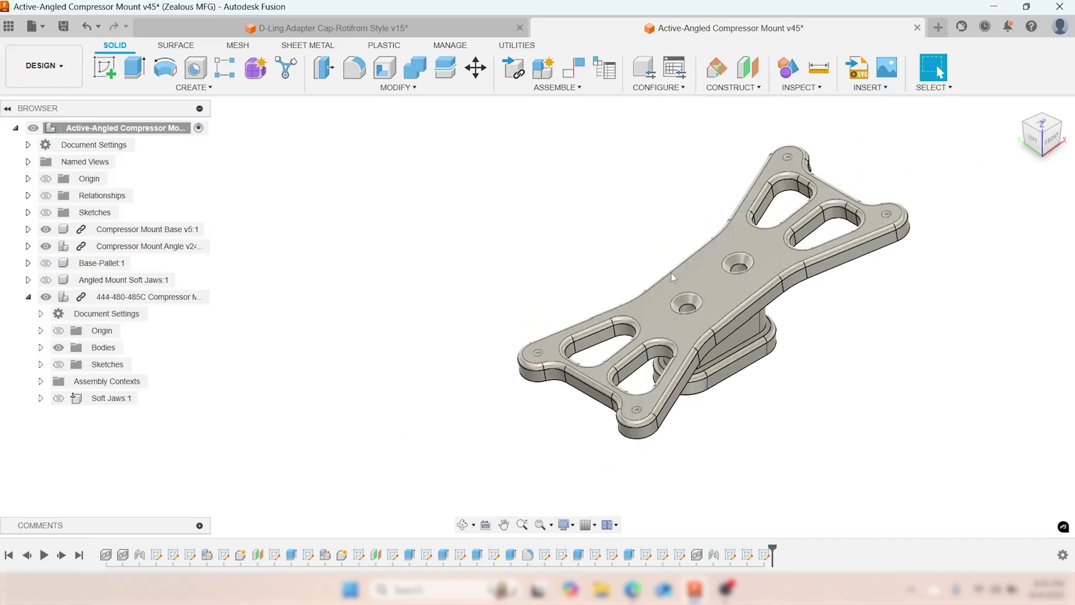
{"action": "scroll", "coordinate": [662, 292], "scroll_direction": "up", "scroll_amount": 2}
{"action": "scroll", "coordinate": [661, 292], "scroll_direction": "up", "scroll_amount": 1}
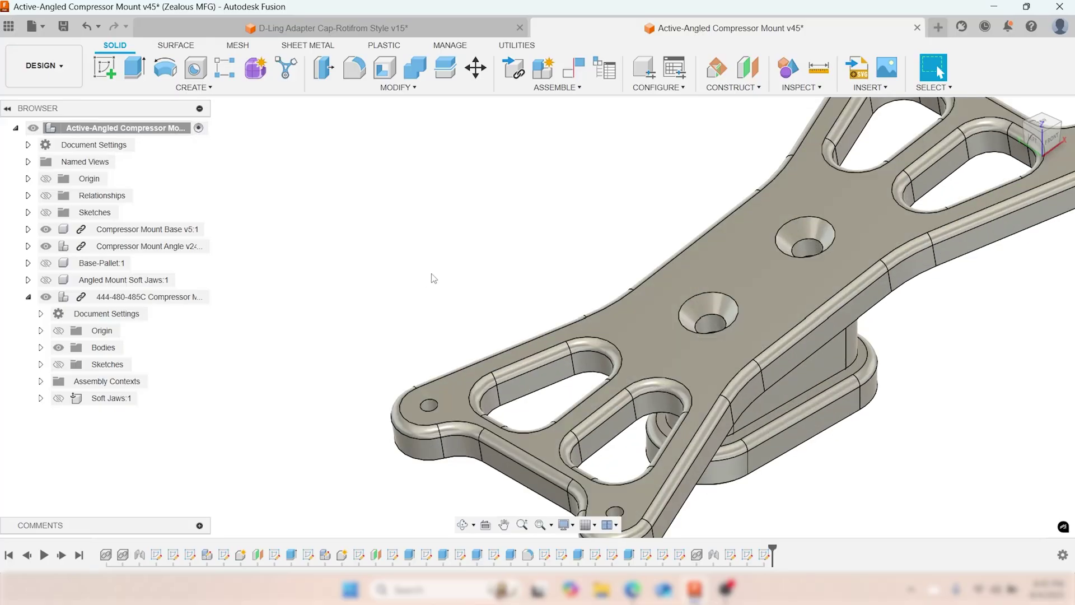
{"action": "scroll", "coordinate": [343, 318], "scroll_direction": "down", "scroll_amount": 3}
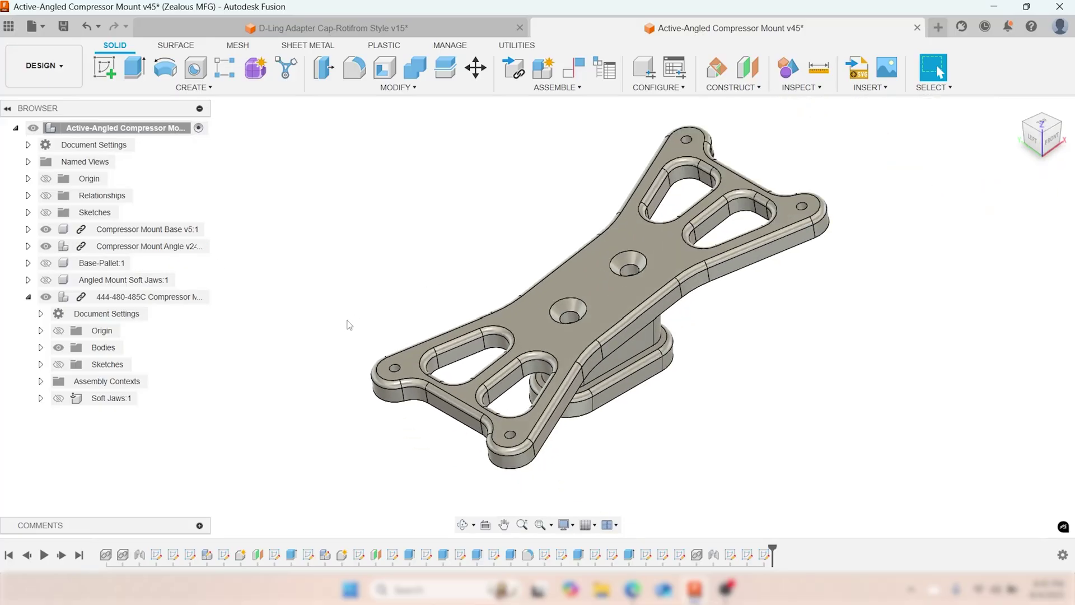
{"action": "middle_click_drag", "start_coordinate": [436, 374], "coordinate": [485, 394]}
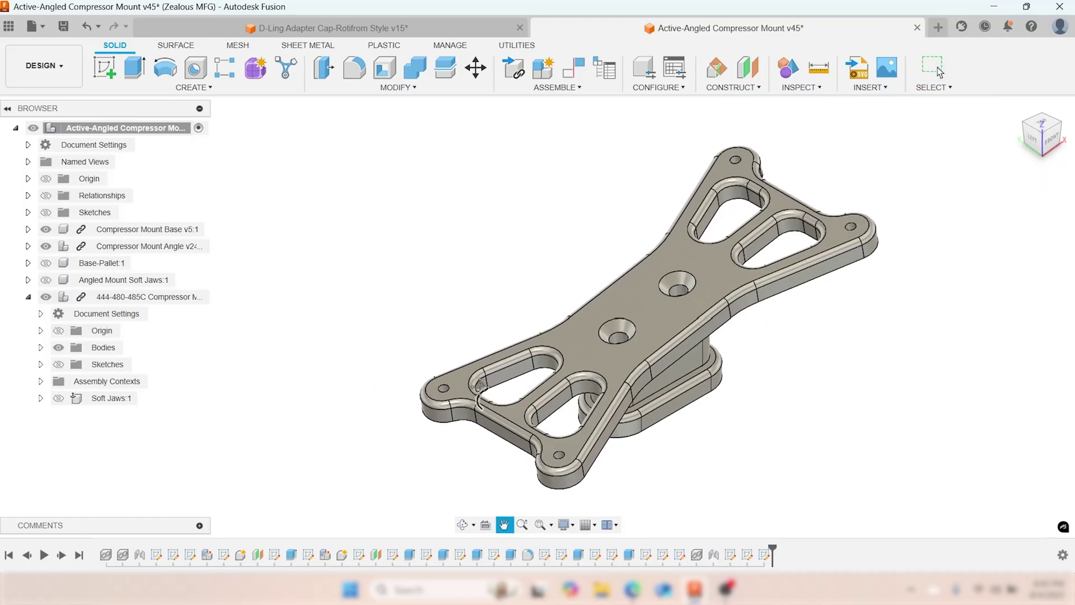
- Toggle the 444-480-485C top plate off and back on, and inspect the assembled mount from the front and from underneath
{"action": "double_click", "coordinate": [46, 298]}
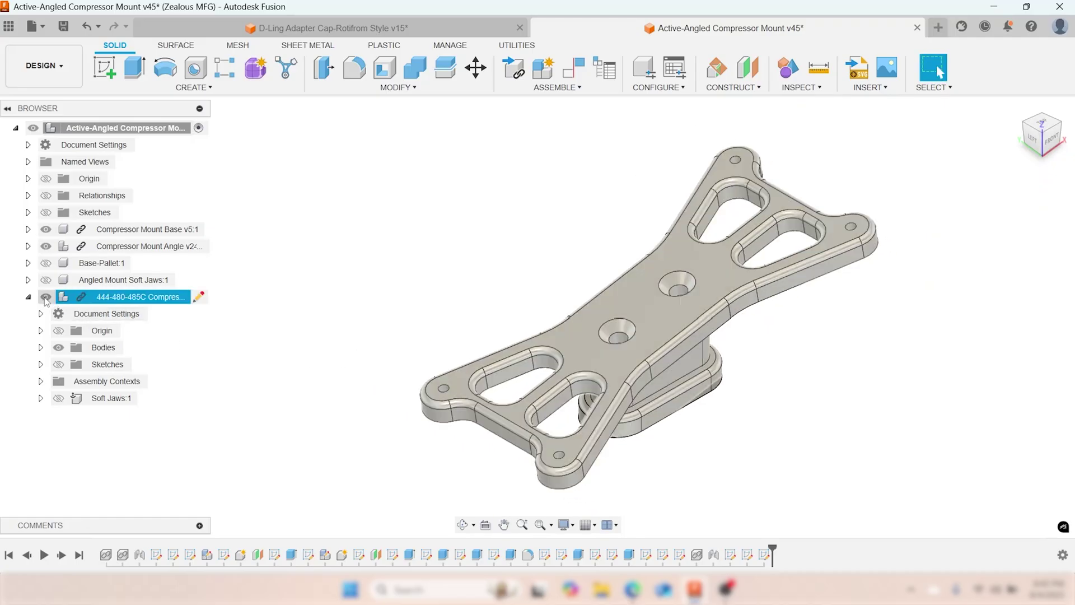
{"action": "left_click", "coordinate": [324, 277]}
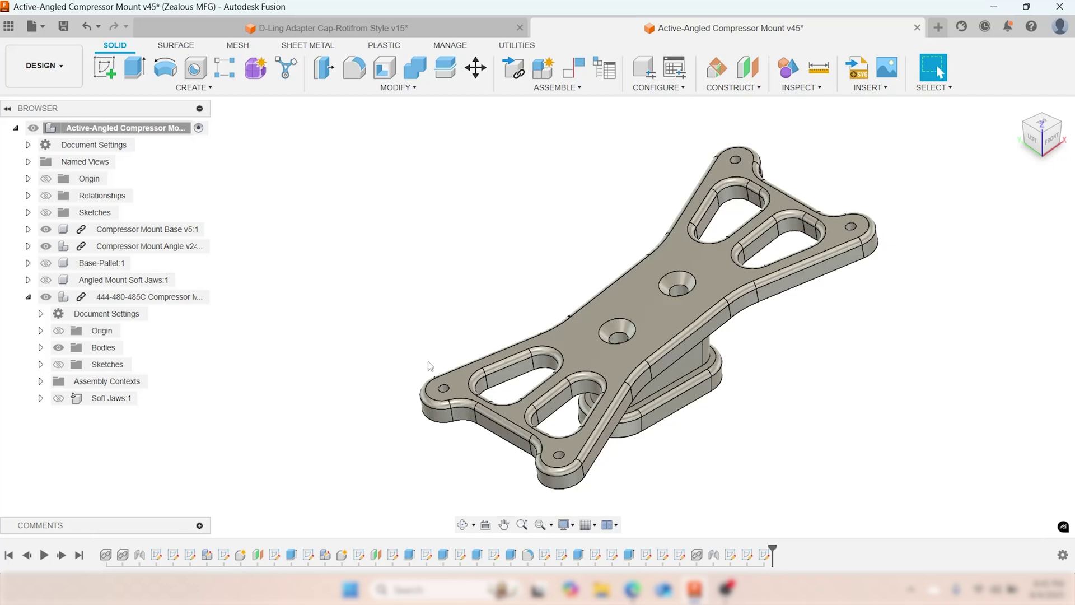
{"action": "middle_click_drag", "start_coordinate": [504, 401], "coordinate": [467, 384], "text": "shift"}
{"action": "scroll", "coordinate": [543, 353], "scroll_direction": "up", "scroll_amount": 3}
{"action": "left_click", "coordinate": [576, 339]}
{"action": "scroll", "coordinate": [579, 381], "scroll_direction": "down", "scroll_amount": 2}
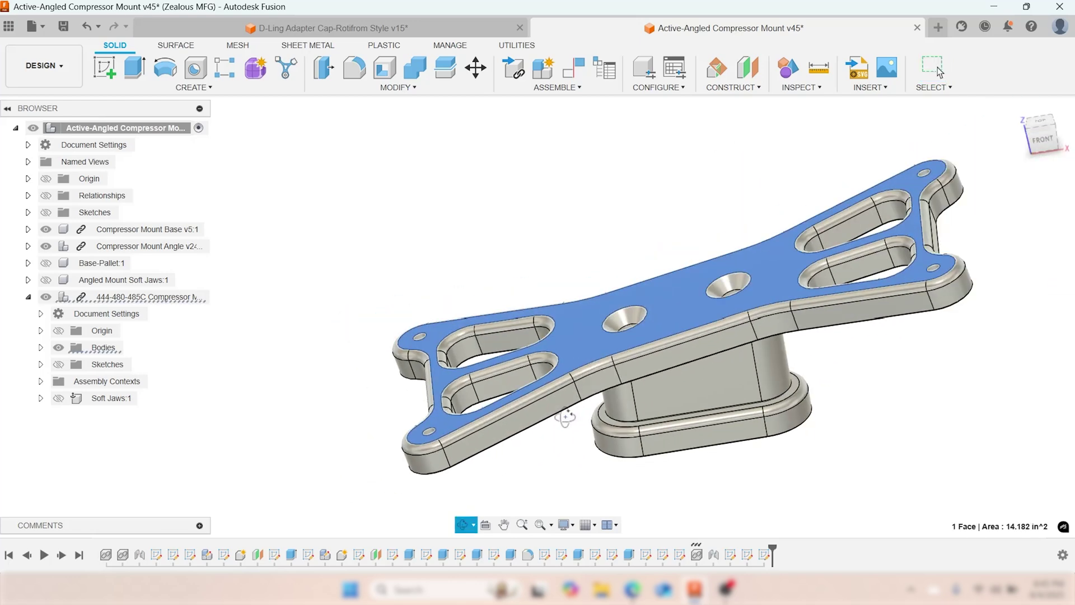
{"action": "middle_click_drag", "start_coordinate": [567, 417], "coordinate": [580, 342], "text": "shift"}
{"action": "left_click", "coordinate": [585, 381], "text": "shift"}
{"action": "left_click", "coordinate": [445, 274]}
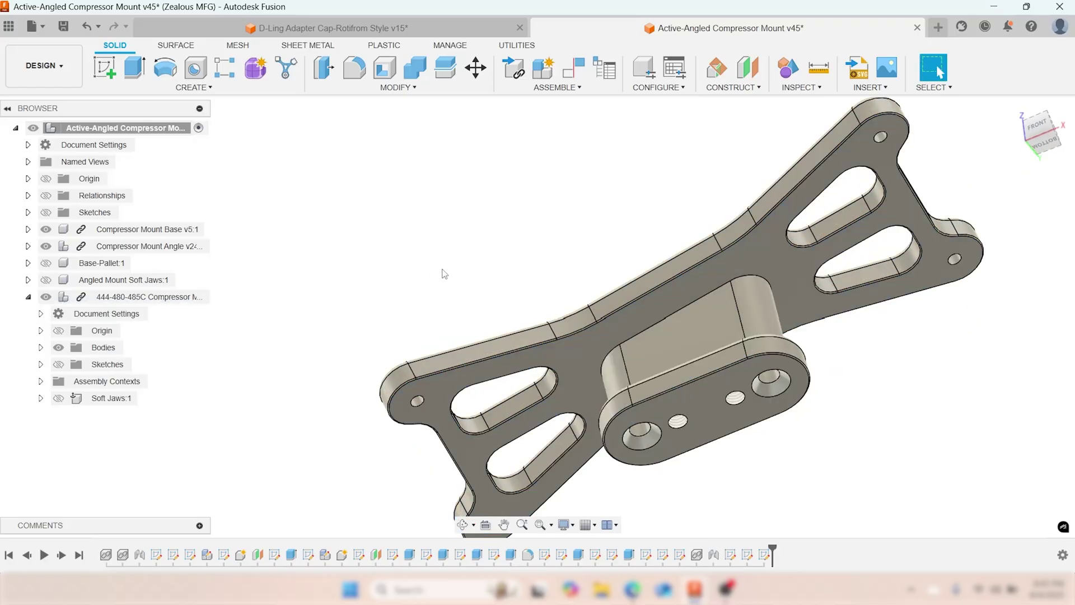
{"action": "middle_click_drag", "start_coordinate": [377, 258], "coordinate": [496, 359], "text": "shift"}
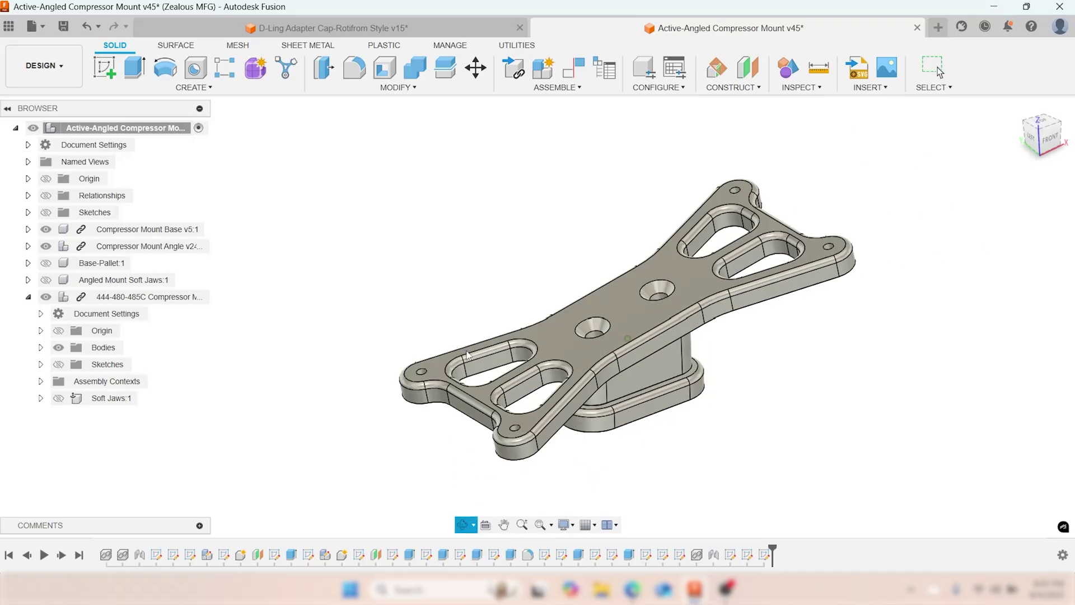
- Hide the top plate and the base, leaving only the Compressor Mount Angle component, and inspect its holes from both ends
{"action": "left_click", "coordinate": [46, 296]}
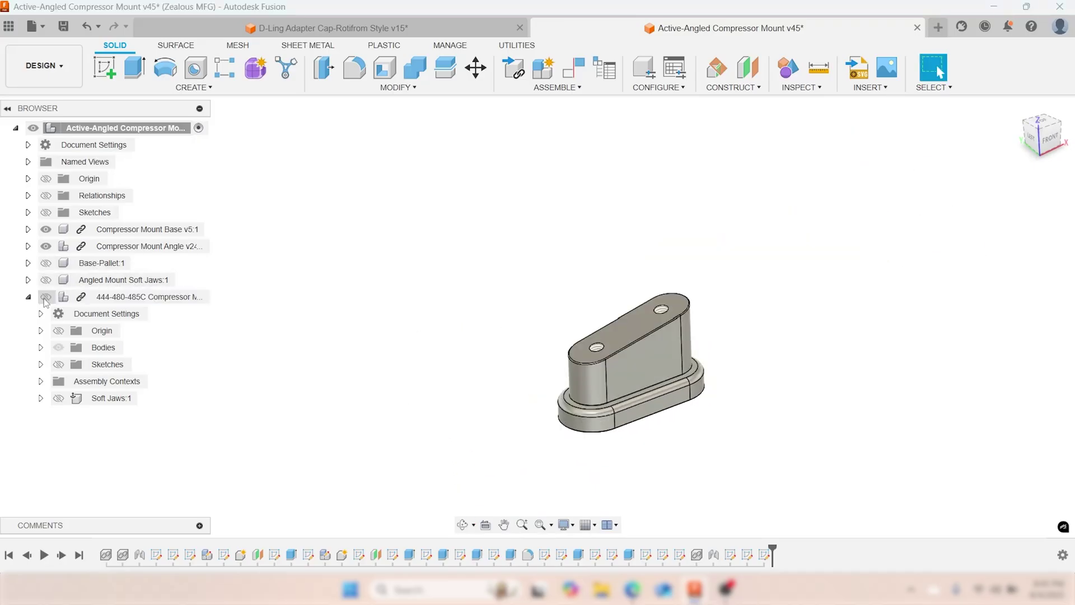
{"action": "left_click", "coordinate": [46, 230]}
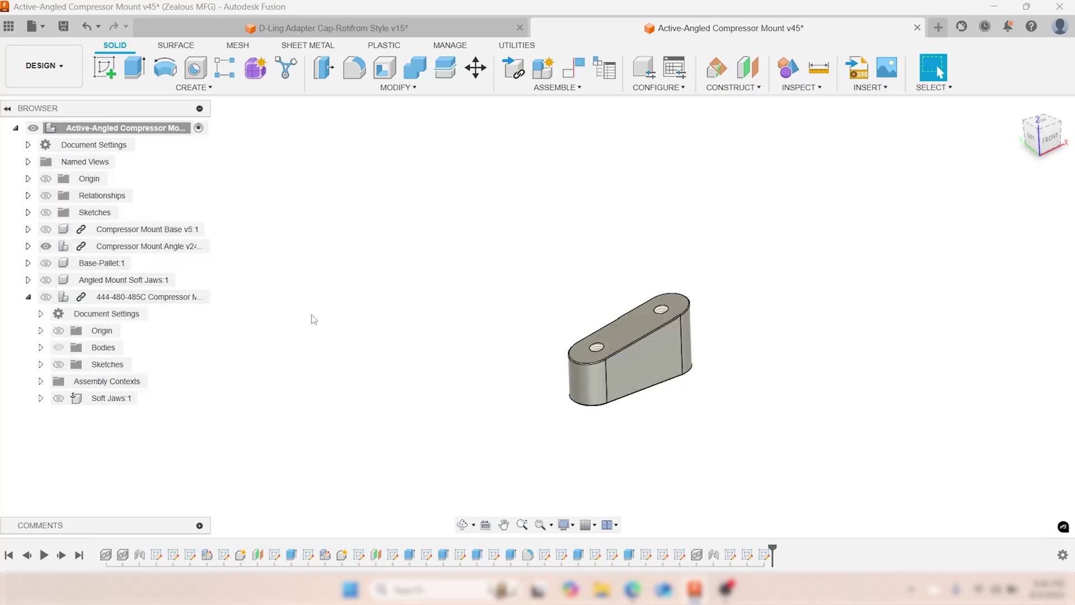
{"action": "scroll", "coordinate": [641, 360], "scroll_direction": "up", "scroll_amount": 4}
{"action": "middle_click_drag", "start_coordinate": [622, 350], "coordinate": [548, 348], "text": "shift"}
{"action": "key", "text": "Escape"}
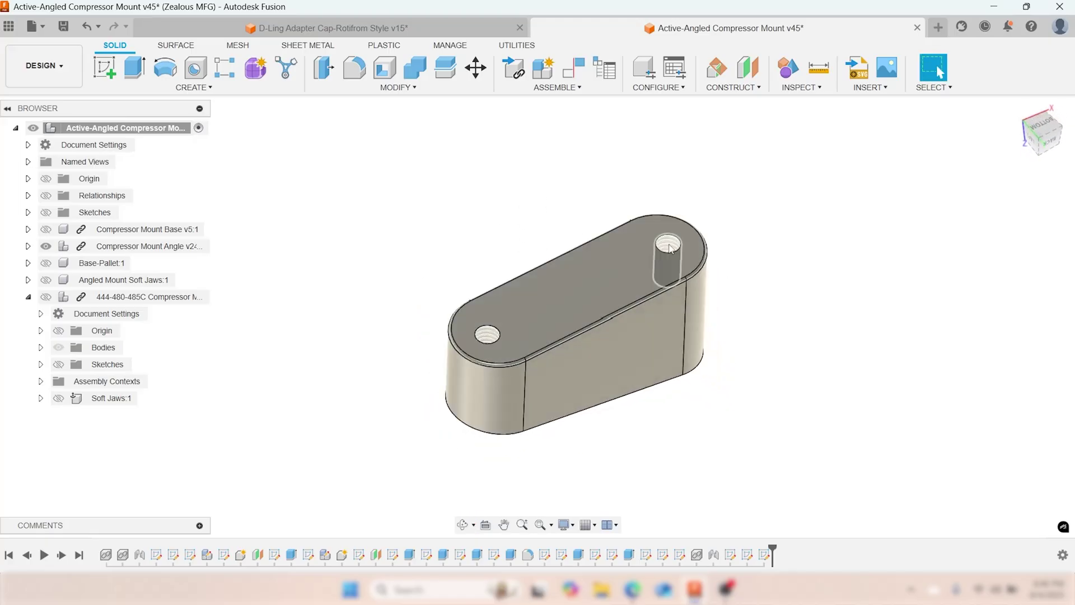
{"action": "middle_click_drag", "start_coordinate": [538, 321], "coordinate": [748, 467], "text": "shift"}
{"action": "scroll", "coordinate": [567, 376], "scroll_direction": "down", "scroll_amount": 2}
{"action": "scroll", "coordinate": [546, 395], "scroll_direction": "down", "scroll_amount": 2}
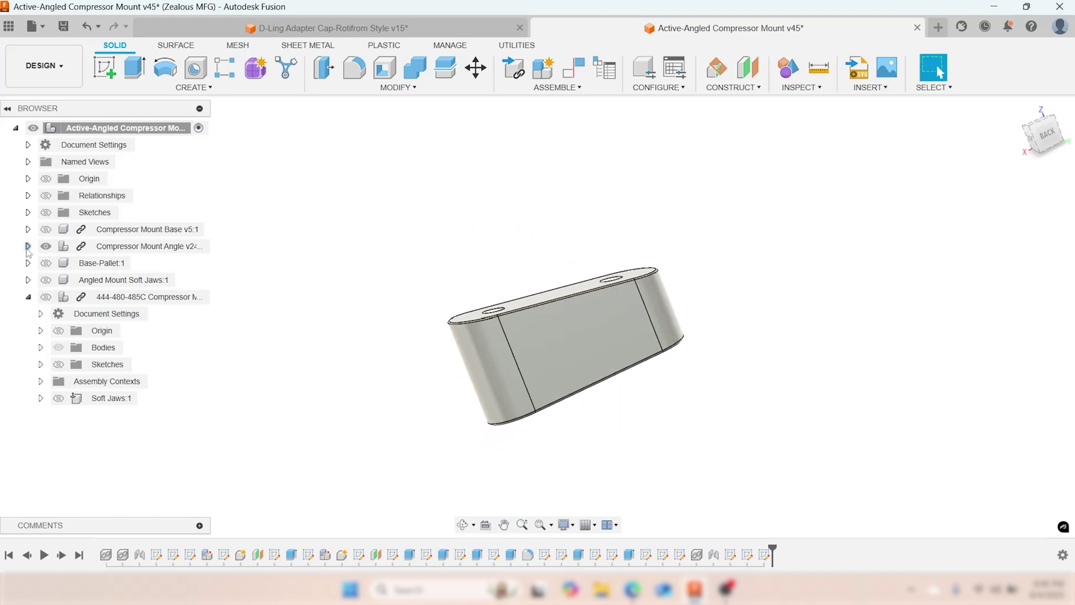
- Expand the Compressor Mount Angle component, show the Angled Mount Soft Jaws with it, and view both from the left side
{"action": "left_click", "coordinate": [28, 246]}
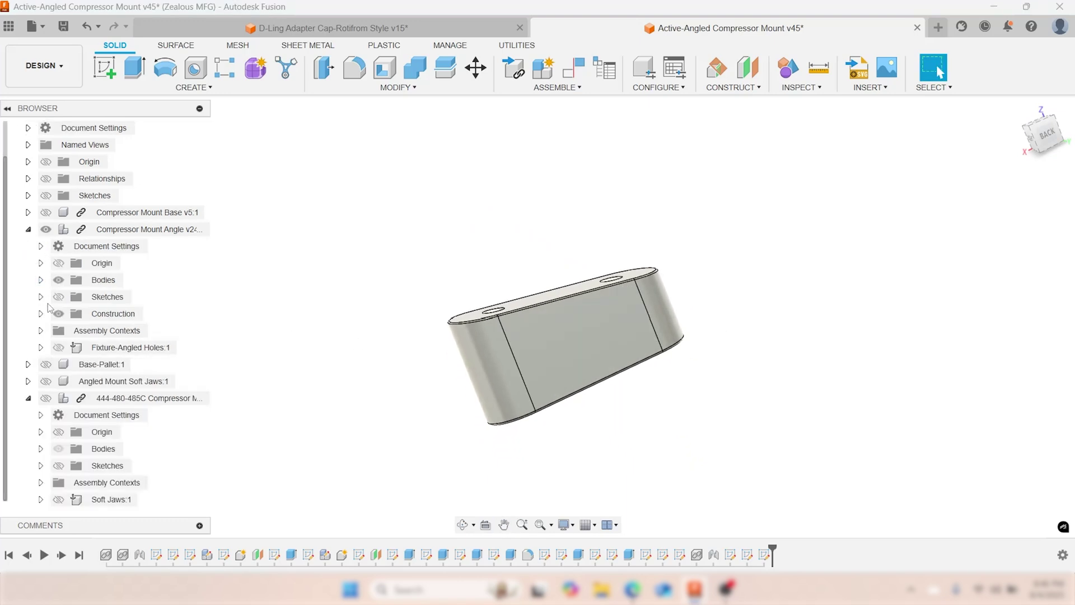
{"action": "left_click", "coordinate": [45, 384]}
{"action": "middle_click_drag", "start_coordinate": [402, 371], "coordinate": [554, 363], "text": "shift"}
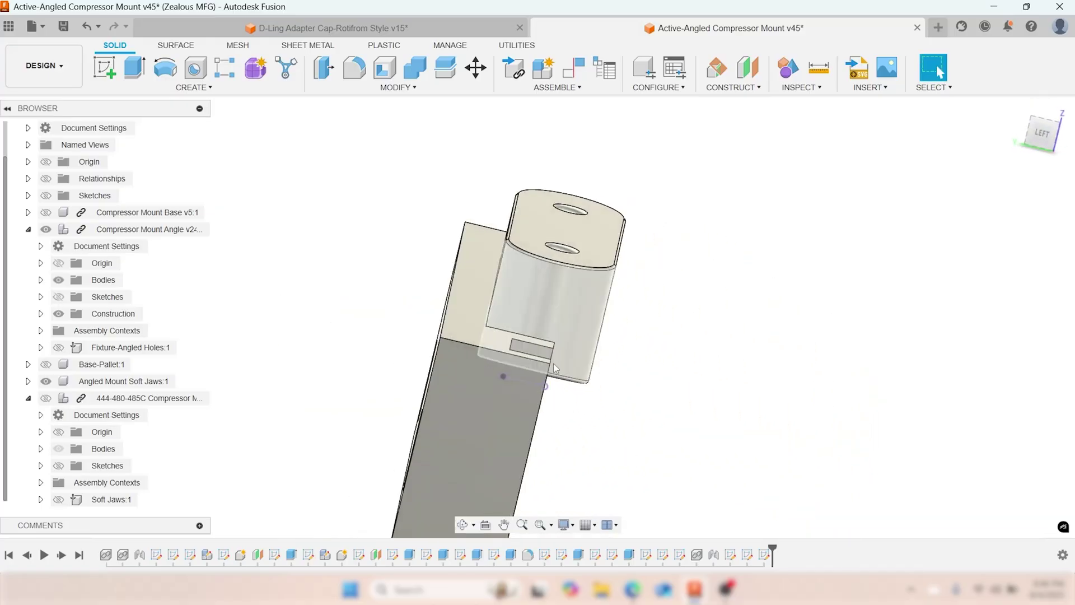
{"action": "scroll", "coordinate": [559, 350], "scroll_direction": "down", "scroll_amount": 2}
{"action": "left_click", "coordinate": [1042, 134]}
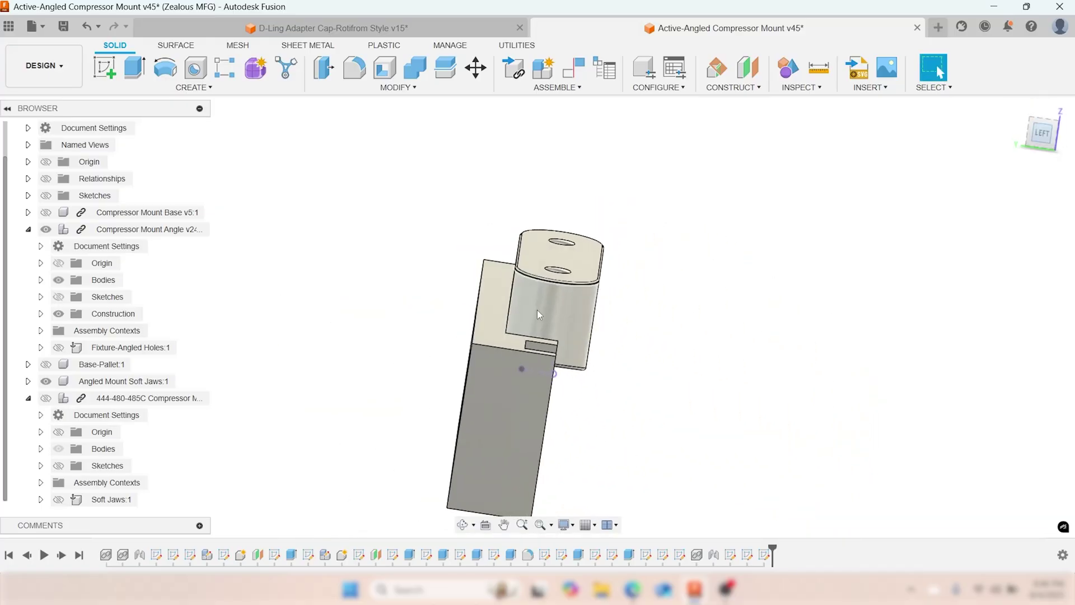
{"action": "middle_click_drag", "start_coordinate": [663, 379], "coordinate": [644, 302]}
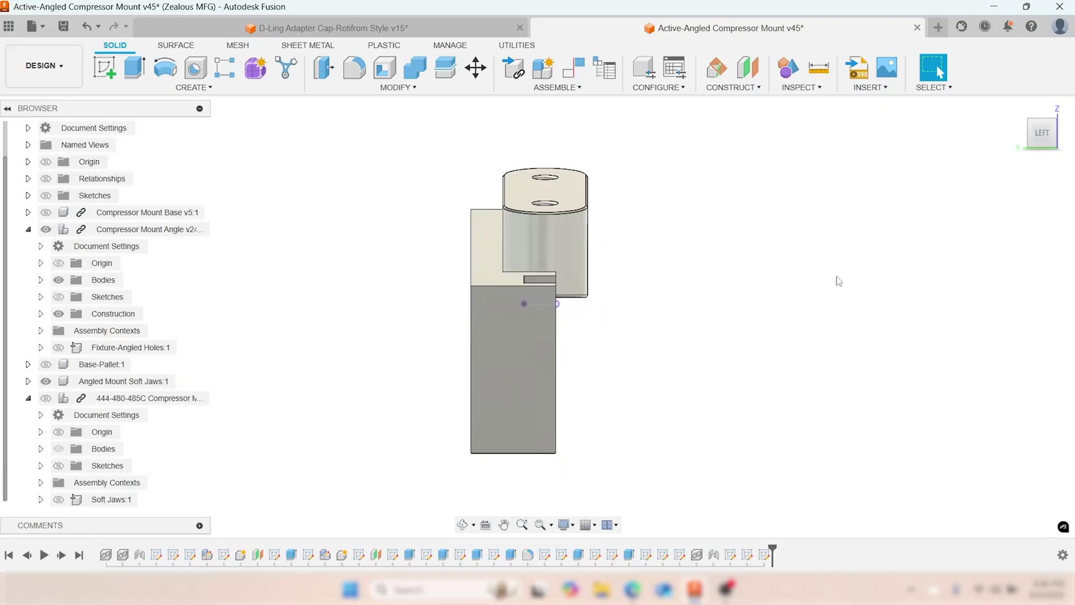
- Inspect how the angle component seats in the soft jaw, from the front corner and squarely from the left side
{"action": "middle_click_drag", "start_coordinate": [691, 278], "coordinate": [650, 292], "text": "shift"}
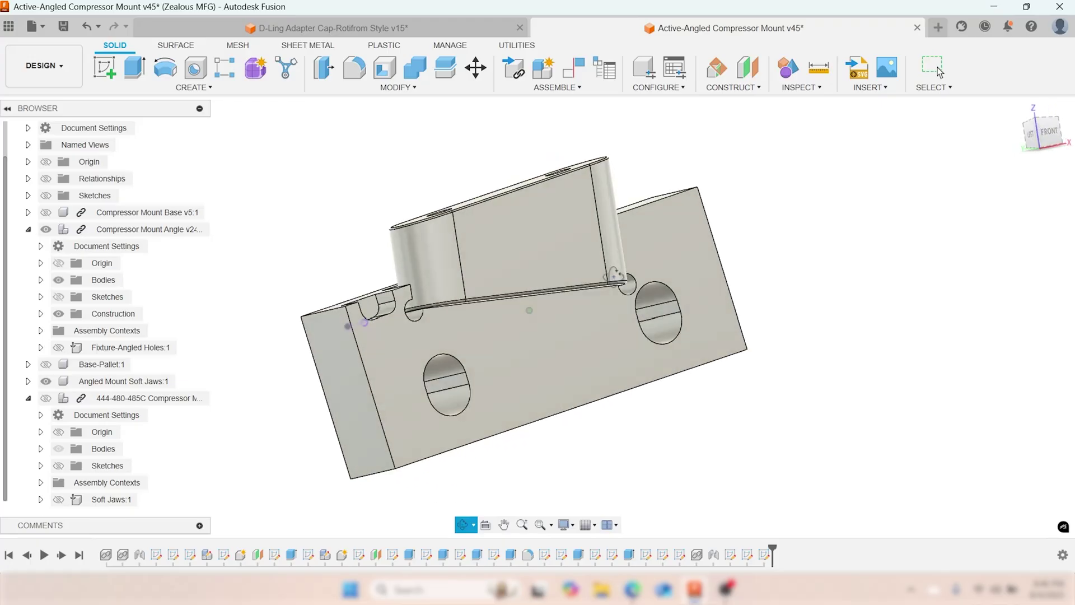
{"action": "middle_click_drag", "start_coordinate": [615, 276], "coordinate": [675, 284], "text": "shift"}
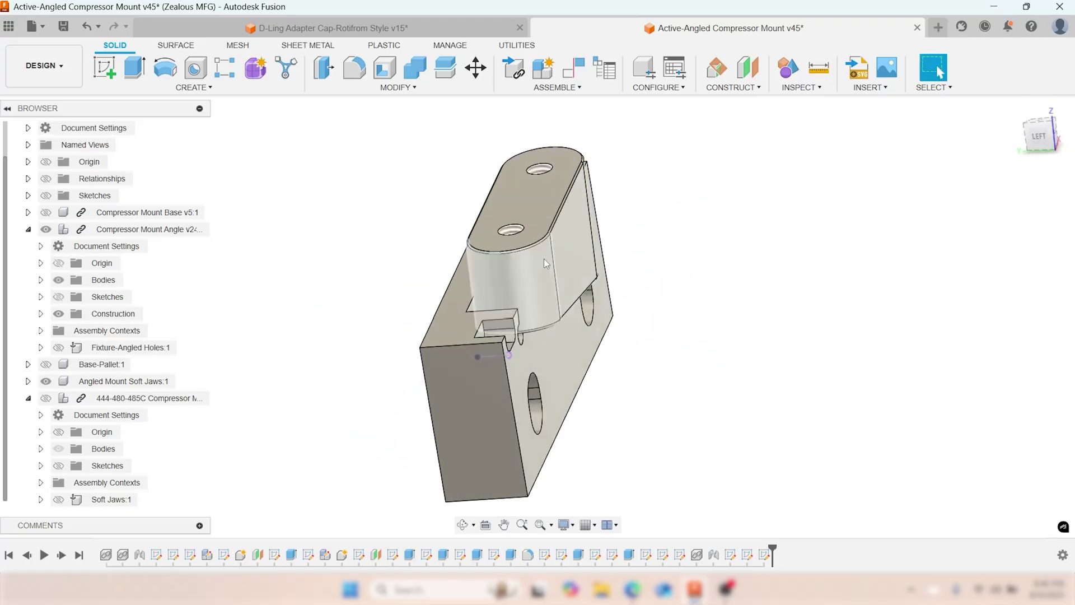
{"action": "scroll", "coordinate": [543, 333], "scroll_direction": "up", "scroll_amount": 2}
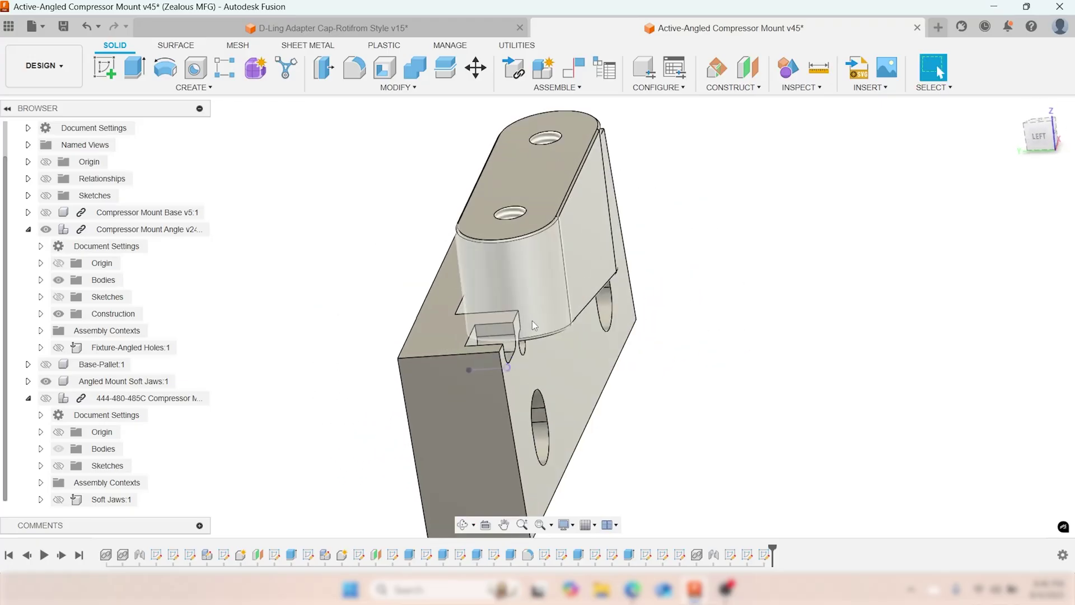
{"action": "left_click", "coordinate": [1032, 143]}
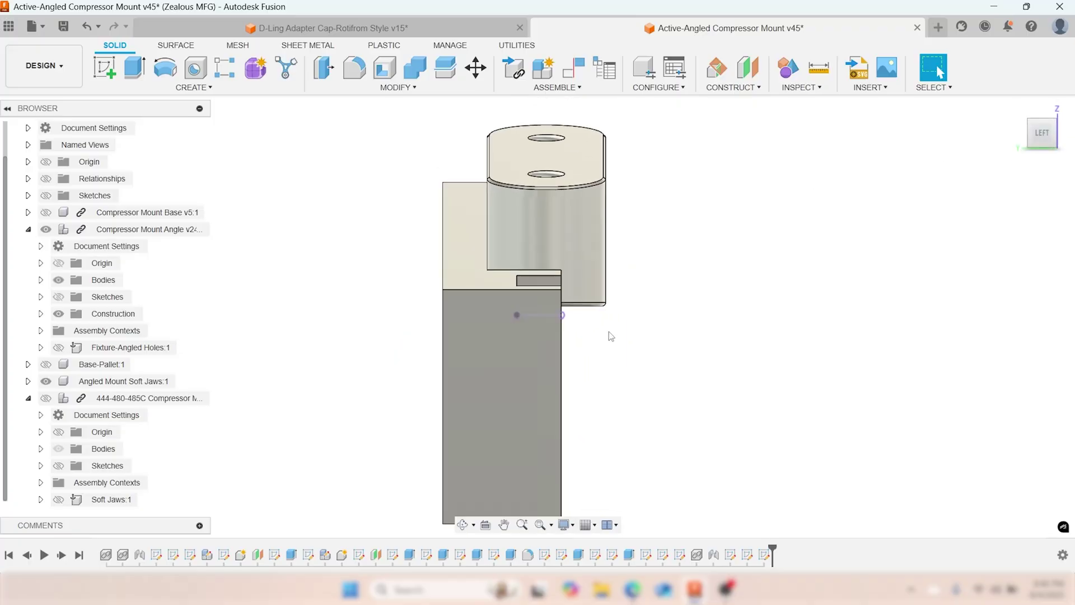
{"action": "middle_click_drag", "start_coordinate": [609, 332], "coordinate": [498, 252], "text": "shift"}
- Examine the small rounded notch near the soft jaw's end up close, highlighting its floor profile and back face
{"action": "scroll", "coordinate": [474, 303], "scroll_direction": "up", "scroll_amount": 3}
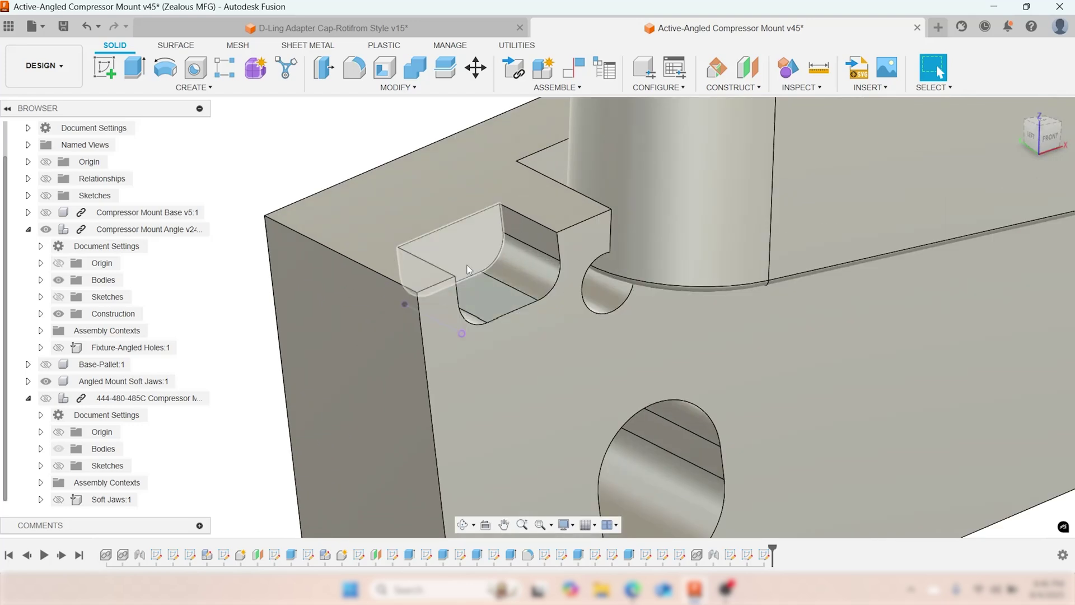
{"action": "scroll", "coordinate": [477, 275], "scroll_direction": "down", "scroll_amount": 5}
{"action": "middle_click_drag", "start_coordinate": [652, 241], "coordinate": [609, 224], "text": "shift"}
{"action": "scroll", "coordinate": [610, 219], "scroll_direction": "down", "scroll_amount": 2}
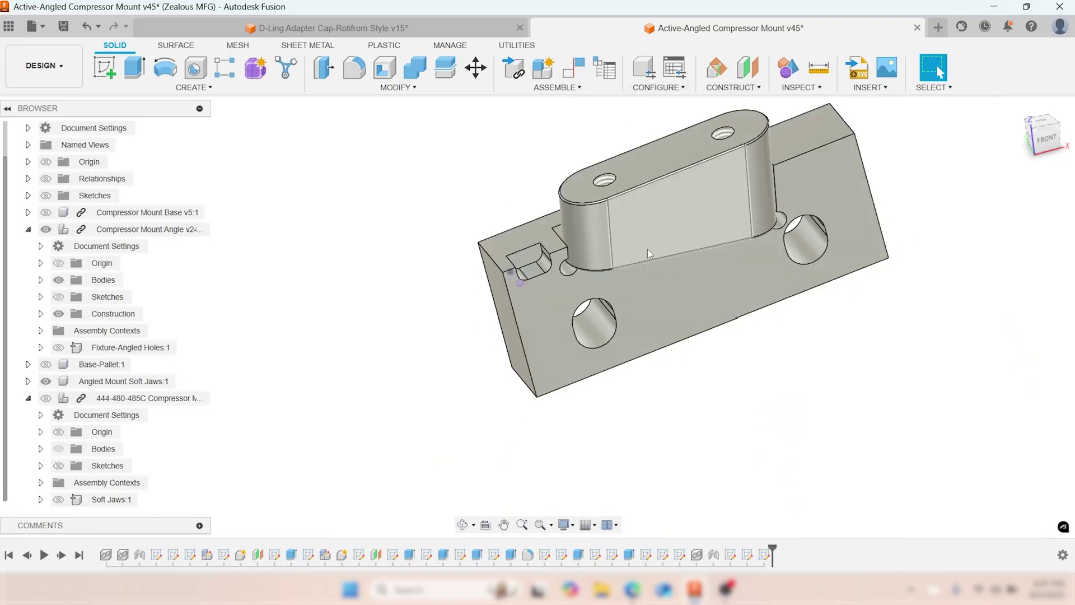
{"action": "scroll", "coordinate": [536, 260], "scroll_direction": "up", "scroll_amount": 2}
{"action": "scroll", "coordinate": [535, 269], "scroll_direction": "up", "scroll_amount": 1}
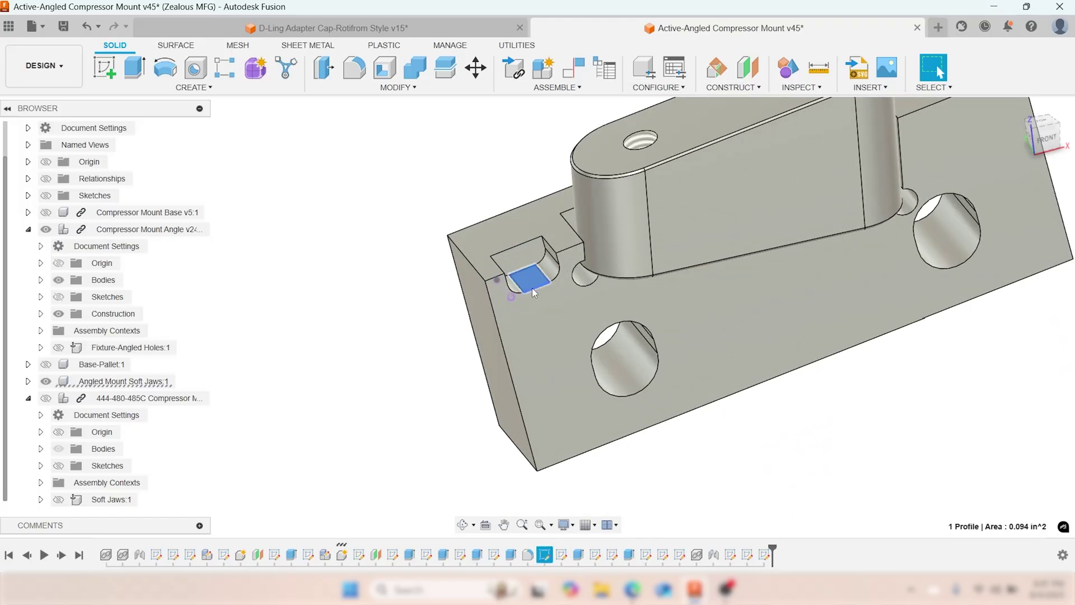
{"action": "scroll", "coordinate": [532, 280], "scroll_direction": "up", "scroll_amount": 3}
{"action": "left_click", "coordinate": [521, 272]}
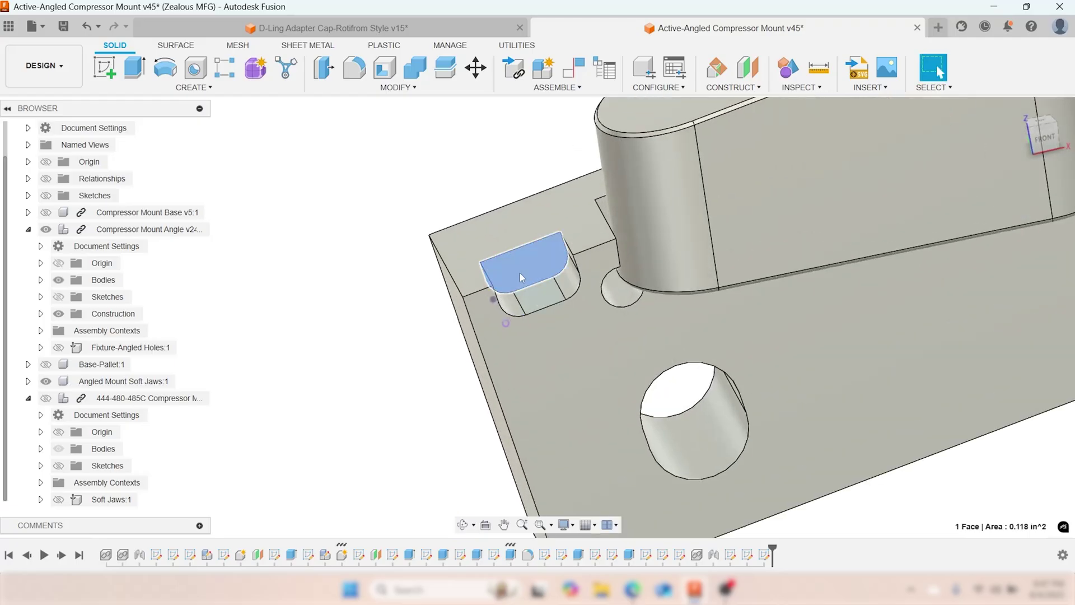
- Review the notch's depth and shape from above and the front, highlighting its floor profile again
{"action": "middle_click_drag", "start_coordinate": [519, 273], "coordinate": [547, 301], "text": "shift"}
{"action": "scroll", "coordinate": [546, 299], "scroll_direction": "down", "scroll_amount": 3}
{"action": "middle_click_drag", "start_coordinate": [666, 269], "coordinate": [767, 253], "text": "shift"}
{"action": "scroll", "coordinate": [511, 288], "scroll_direction": "up", "scroll_amount": 6}
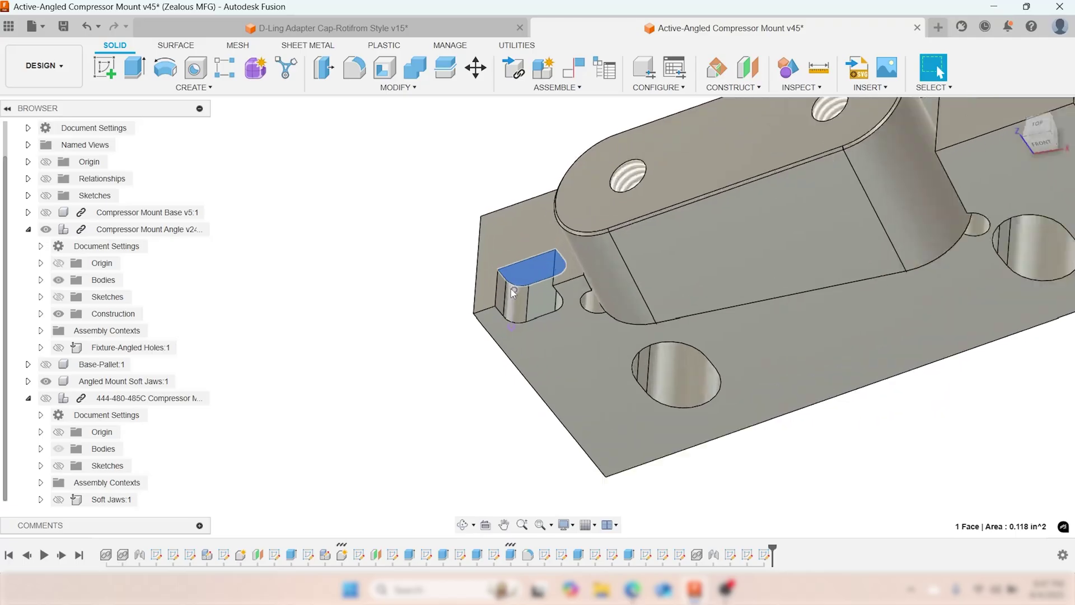
{"action": "scroll", "coordinate": [496, 287], "scroll_direction": "down", "scroll_amount": 5}
{"action": "middle_click_drag", "start_coordinate": [496, 287], "coordinate": [504, 330], "text": "shift"}
{"action": "scroll", "coordinate": [471, 324], "scroll_direction": "up", "scroll_amount": 5}
{"action": "left_click", "coordinate": [437, 322]}
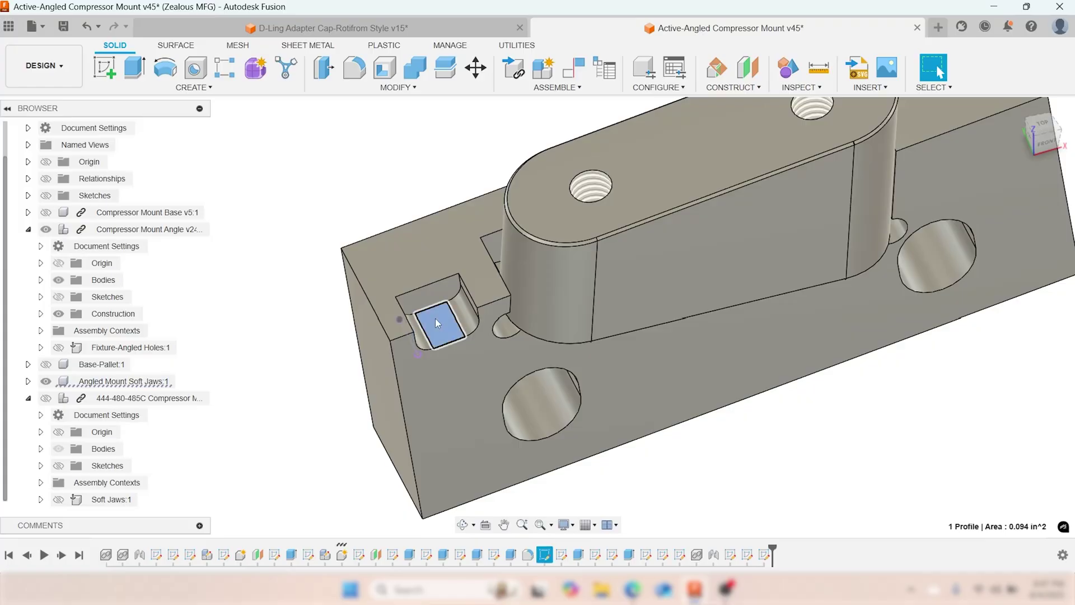
{"action": "scroll", "coordinate": [436, 321], "scroll_direction": "down", "scroll_amount": 3}
{"action": "scroll", "coordinate": [435, 321], "scroll_direction": "up", "scroll_amount": 3}
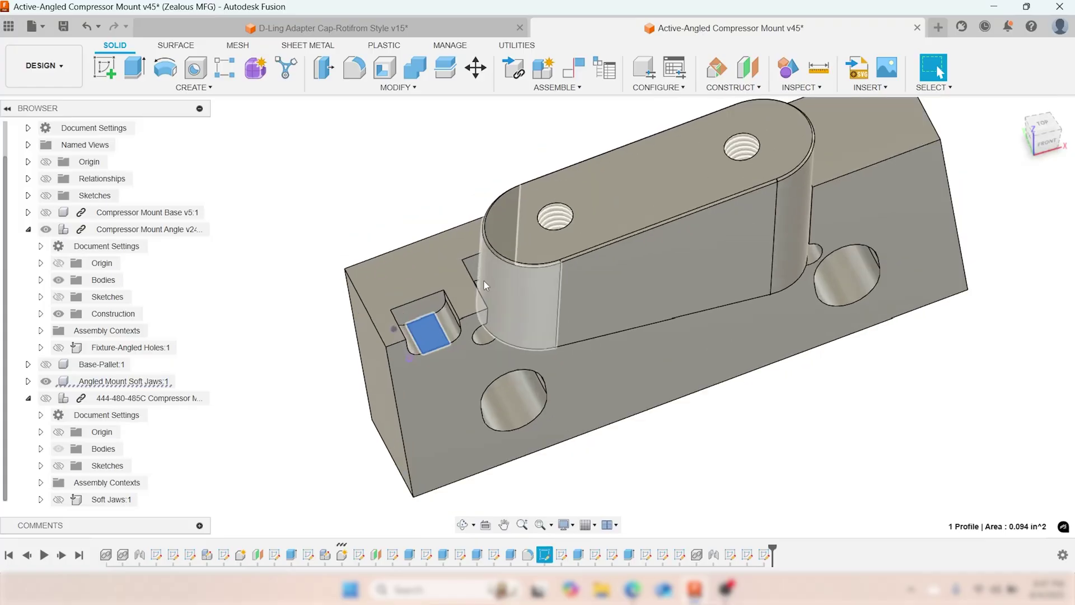
- Highlight the soft jaw pocket's back face and the angle component's flat rear face to examine how the part rests against the jaw
{"action": "scroll", "coordinate": [484, 280], "scroll_direction": "down", "scroll_amount": 1}
{"action": "left_click", "coordinate": [476, 259]}
{"action": "scroll", "coordinate": [476, 261], "scroll_direction": "down", "scroll_amount": 2}
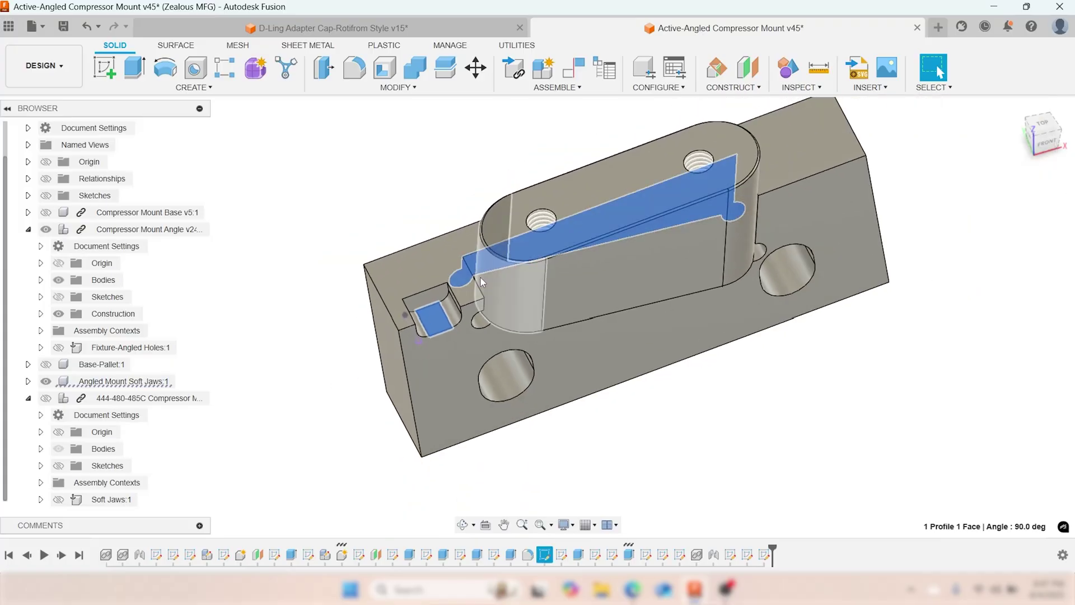
{"action": "middle_click_drag", "start_coordinate": [480, 277], "coordinate": [702, 235], "text": "shift"}
{"action": "middle_click_drag", "start_coordinate": [599, 241], "coordinate": [667, 212], "text": "shift"}
{"action": "scroll", "coordinate": [666, 211], "scroll_direction": "up", "scroll_amount": 3}
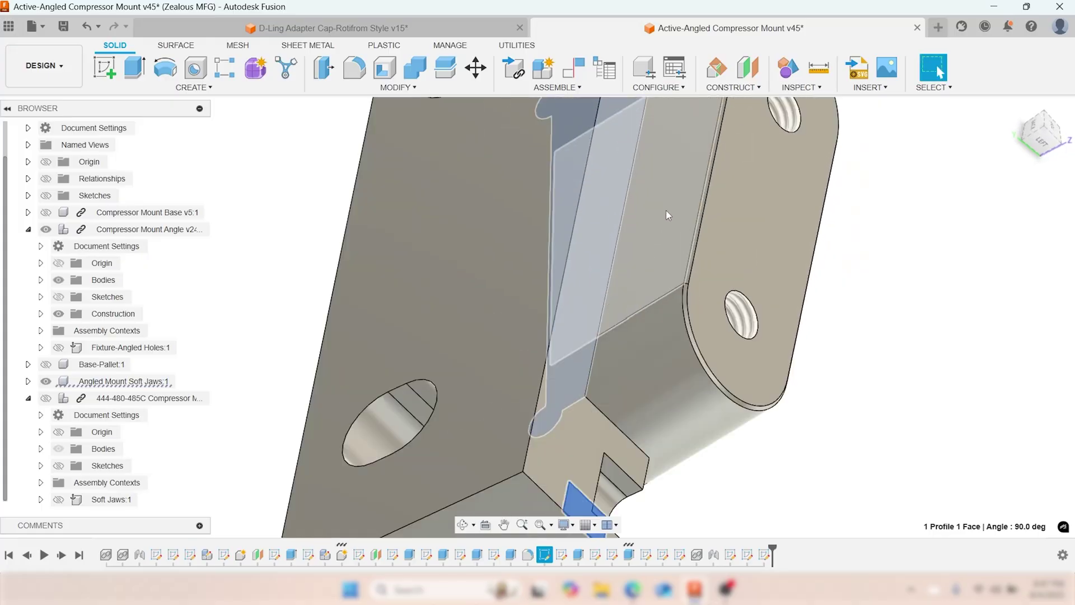
{"action": "left_click", "coordinate": [666, 211]}
{"action": "scroll", "coordinate": [666, 210], "scroll_direction": "down", "scroll_amount": 3}
{"action": "middle_click_drag", "start_coordinate": [605, 241], "coordinate": [533, 214], "text": "shift"}
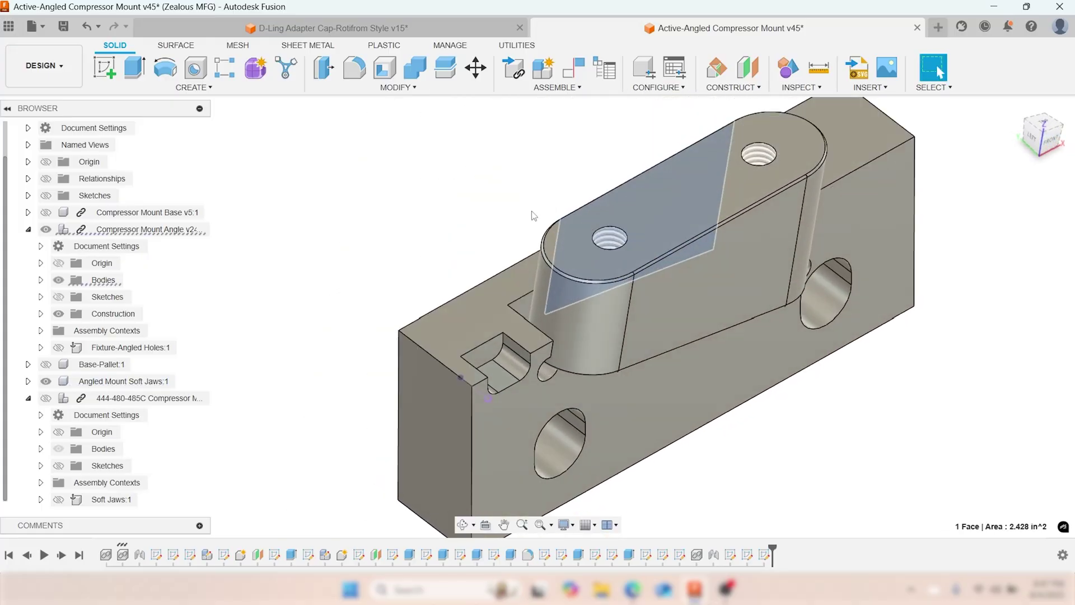
- Highlight the soft jaw's end face beside the notch and inspect the whole jaw with the angle component seated in it
{"action": "middle_click_drag", "start_coordinate": [498, 321], "coordinate": [428, 372], "text": "shift"}
{"action": "left_click", "coordinate": [427, 373]}
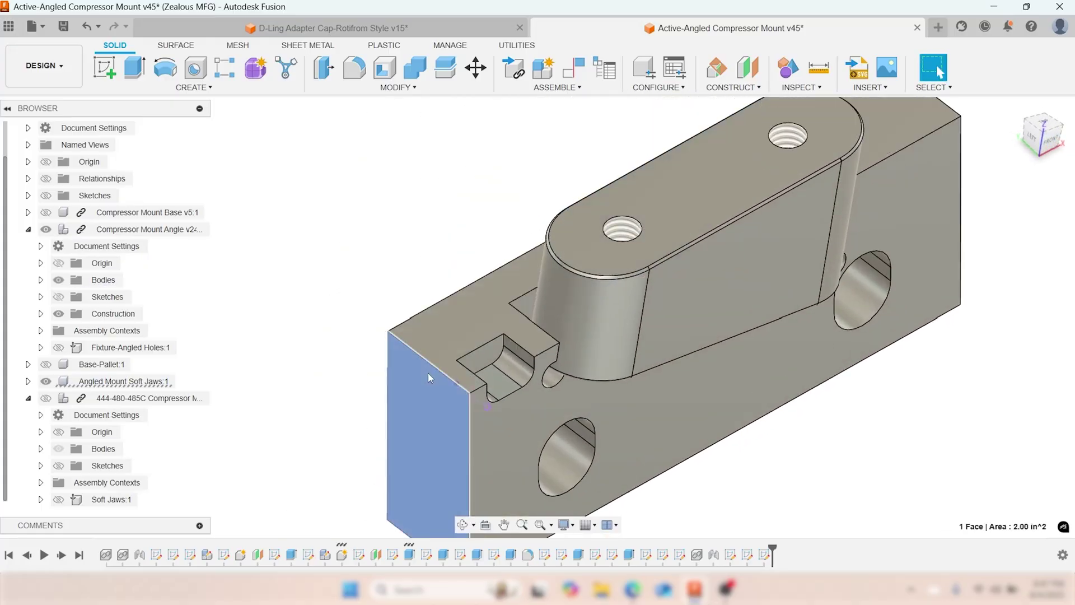
{"action": "scroll", "coordinate": [434, 384], "scroll_direction": "down", "scroll_amount": 5}
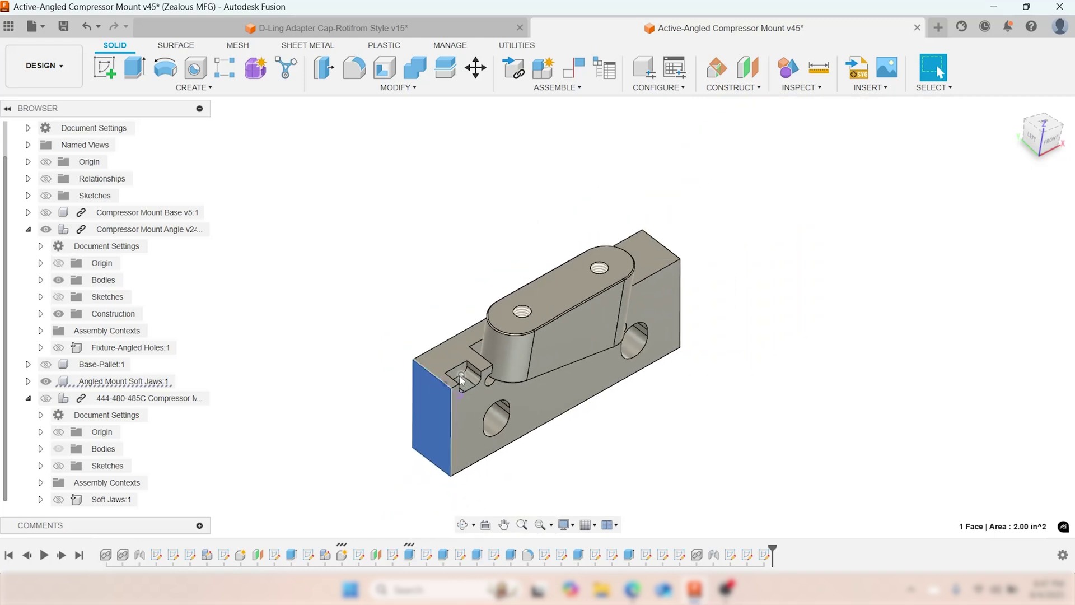
{"action": "middle_click_drag", "start_coordinate": [442, 307], "coordinate": [546, 313]}
{"action": "scroll", "coordinate": [546, 313], "scroll_direction": "up", "scroll_amount": 3}
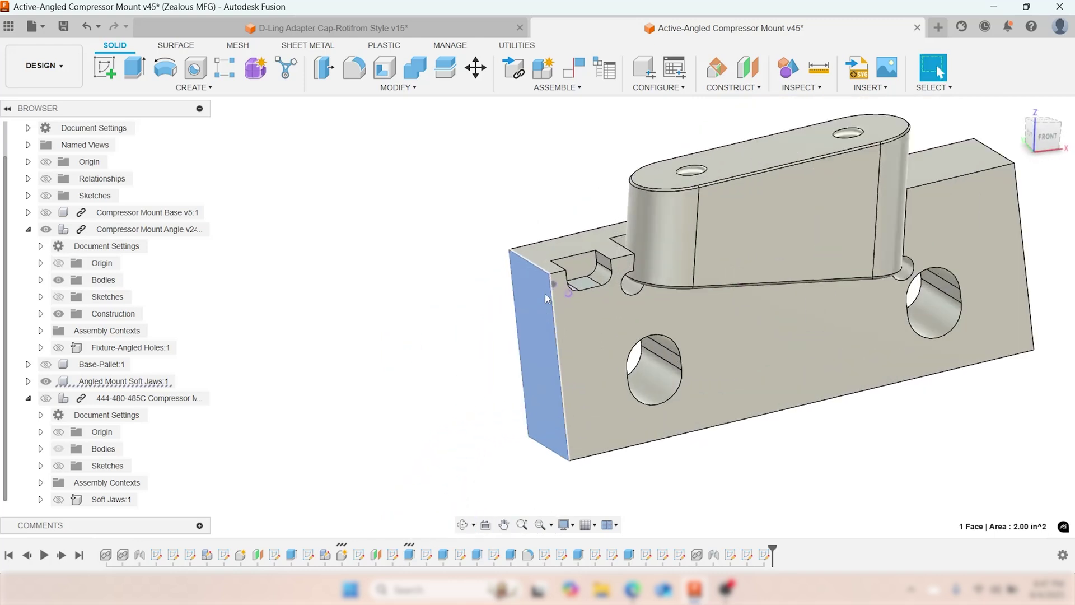
{"action": "scroll", "coordinate": [547, 298], "scroll_direction": "down", "scroll_amount": 2}
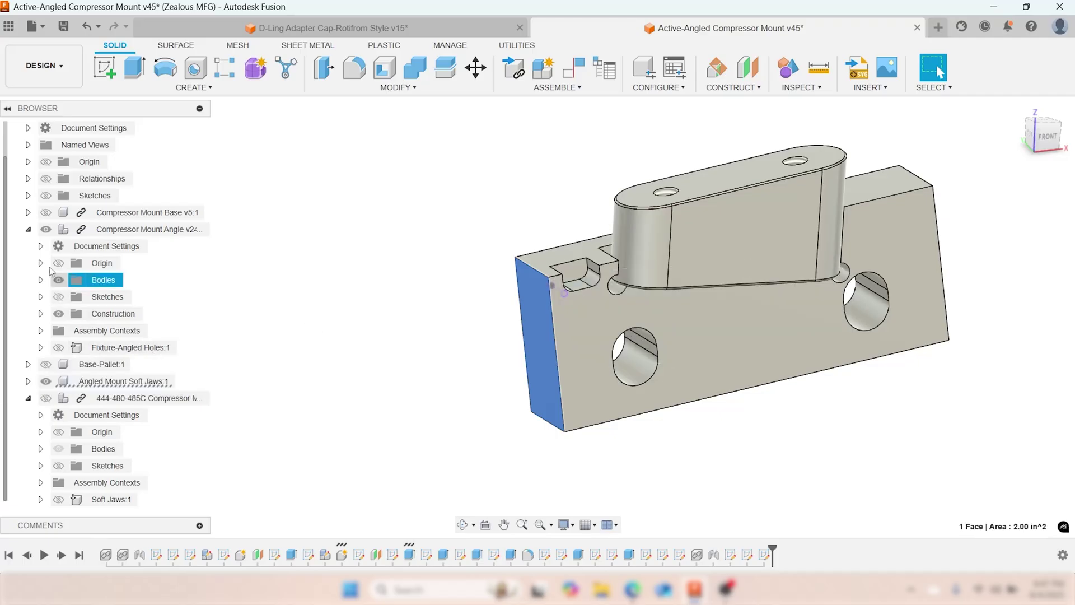
- Hide the Angled Mount Soft Jaws, show the Fixture-Angled Holes component, and view the angle on it from the front
{"action": "left_click", "coordinate": [46, 382]}
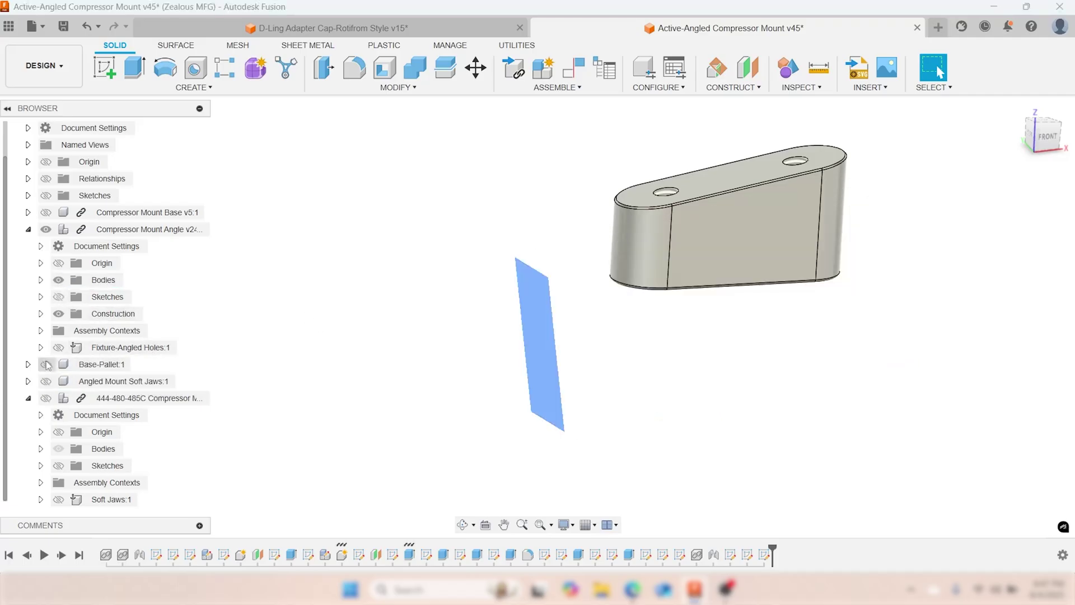
{"action": "left_click", "coordinate": [59, 347]}
{"action": "middle_click_drag", "start_coordinate": [485, 334], "coordinate": [618, 370], "text": "shift"}
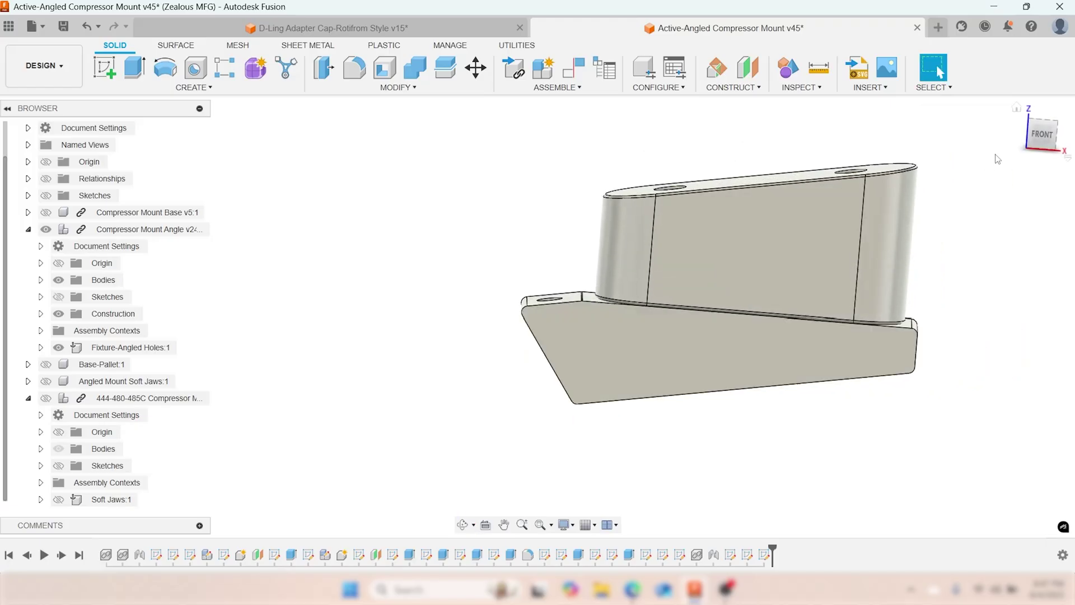
{"action": "left_click", "coordinate": [1042, 136]}
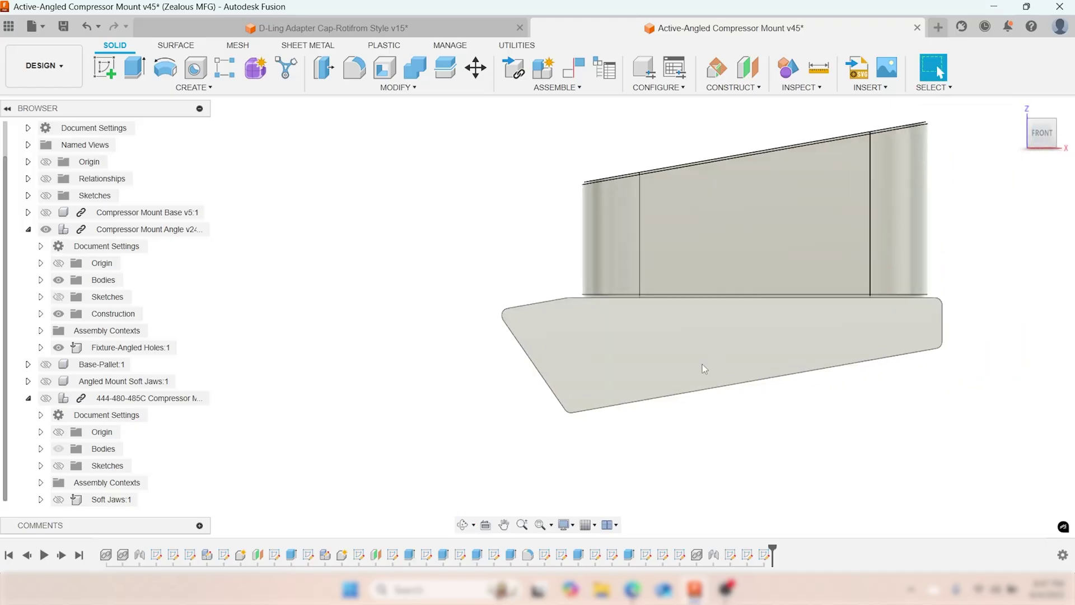
{"action": "middle_click_drag", "start_coordinate": [648, 165], "coordinate": [694, 279], "text": "shift"}
{"action": "key", "text": "Escape"}
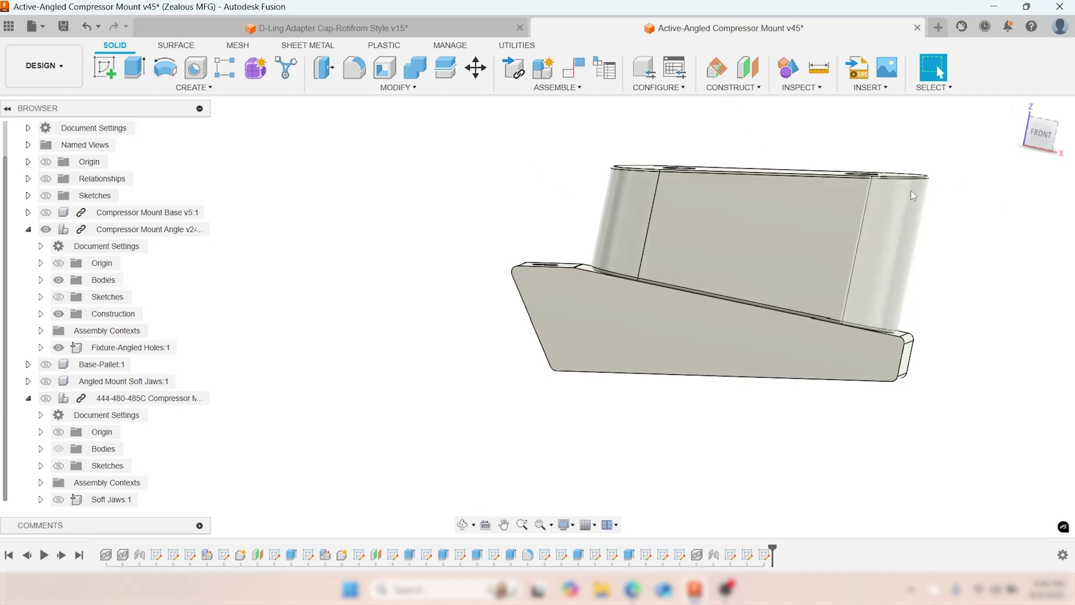
- Inspect the mounting hole at the end of the angled-holes fixture from above and the fixture together with the angle component
{"action": "middle_click_drag", "start_coordinate": [754, 232], "coordinate": [749, 331], "text": "shift"}
{"action": "scroll", "coordinate": [568, 269], "scroll_direction": "up", "scroll_amount": 3}
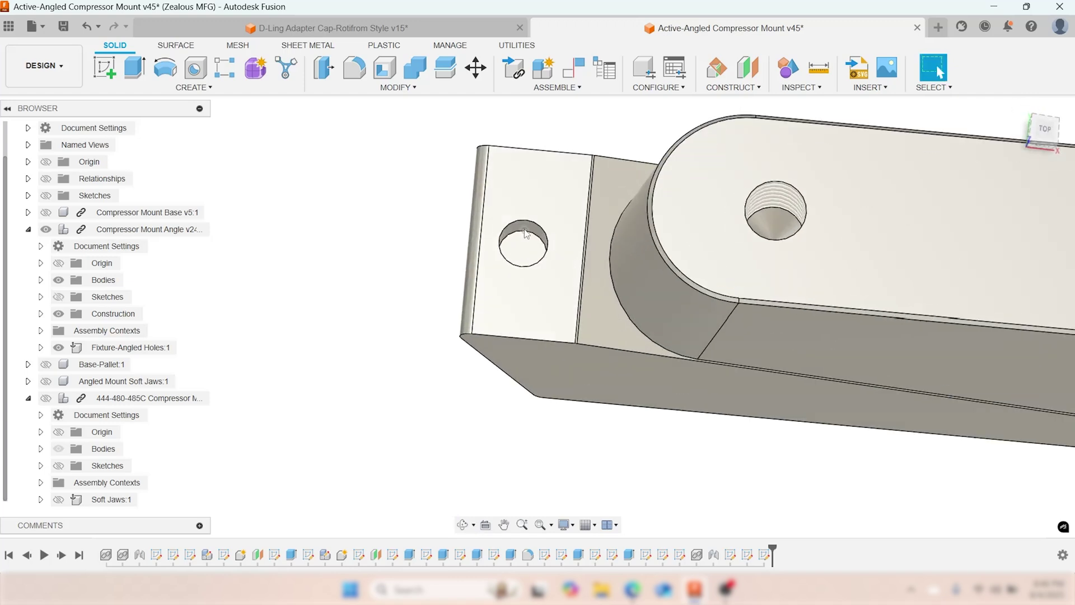
{"action": "middle_click_drag", "start_coordinate": [524, 238], "coordinate": [596, 305], "text": "shift"}
{"action": "scroll", "coordinate": [525, 243], "scroll_direction": "up", "scroll_amount": 3}
{"action": "scroll", "coordinate": [529, 222], "scroll_direction": "down", "scroll_amount": 10}
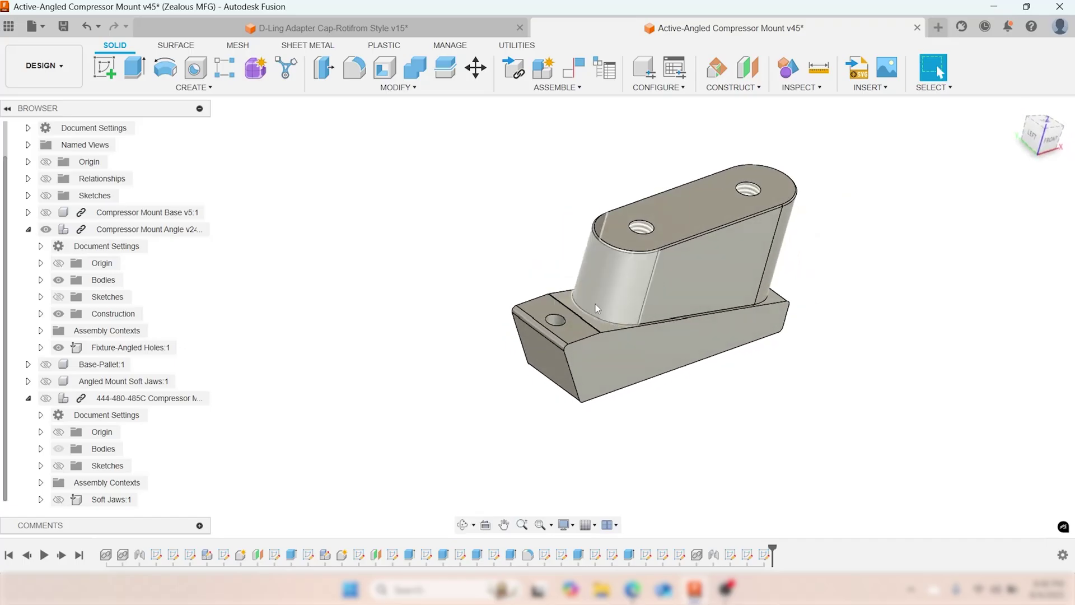
- Hide the Fixture-Angled Holes component, show the Angled Mount Soft Jaws again, and inspect the angle component seated in them
{"action": "left_click", "coordinate": [58, 347]}
{"action": "left_click", "coordinate": [47, 382]}
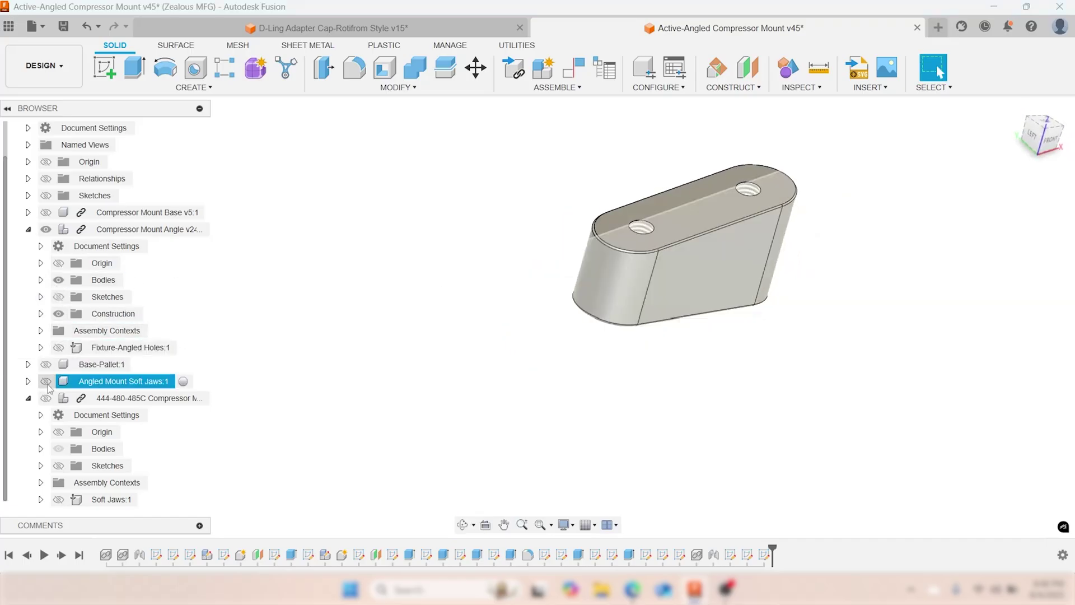
{"action": "left_click", "coordinate": [47, 382]}
{"action": "mouse_move", "coordinate": [447, 324]}
{"action": "middle_mouse_down", "text": "shift"}
{"action": "mouse_move", "coordinate": [398, 297]}
{"action": "mouse_move", "coordinate": [408, 312]}
{"action": "mouse_move", "coordinate": [490, 308]}
{"action": "mouse_move", "coordinate": [420, 336]}
{"action": "mouse_move", "coordinate": [444, 317]}
{"action": "middle_mouse_up", "text": "shift"}
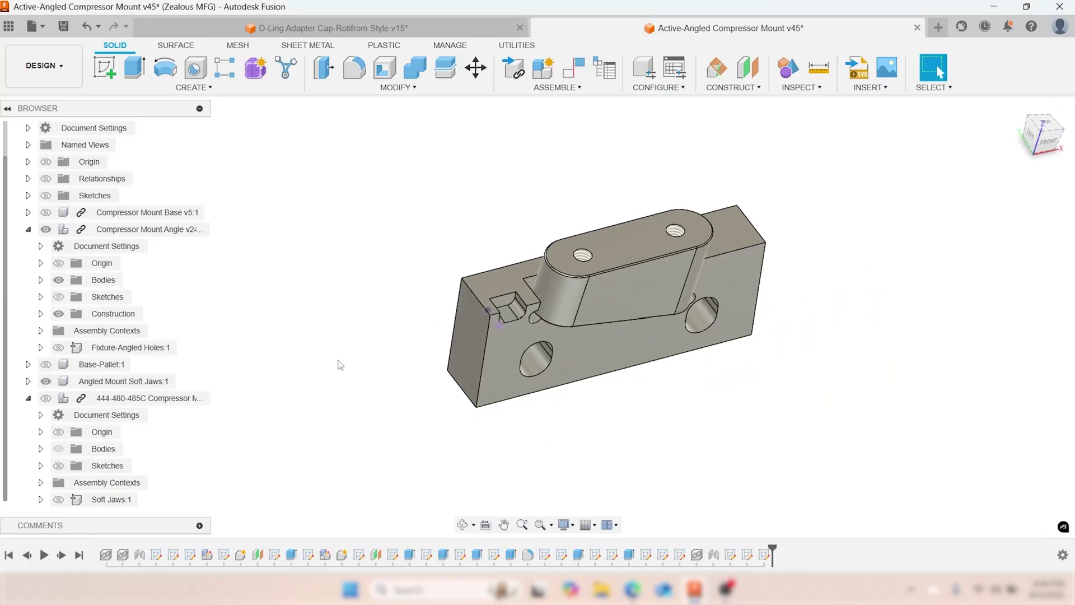
{"action": "scroll", "coordinate": [379, 371], "scroll_direction": "down", "scroll_amount": 1}
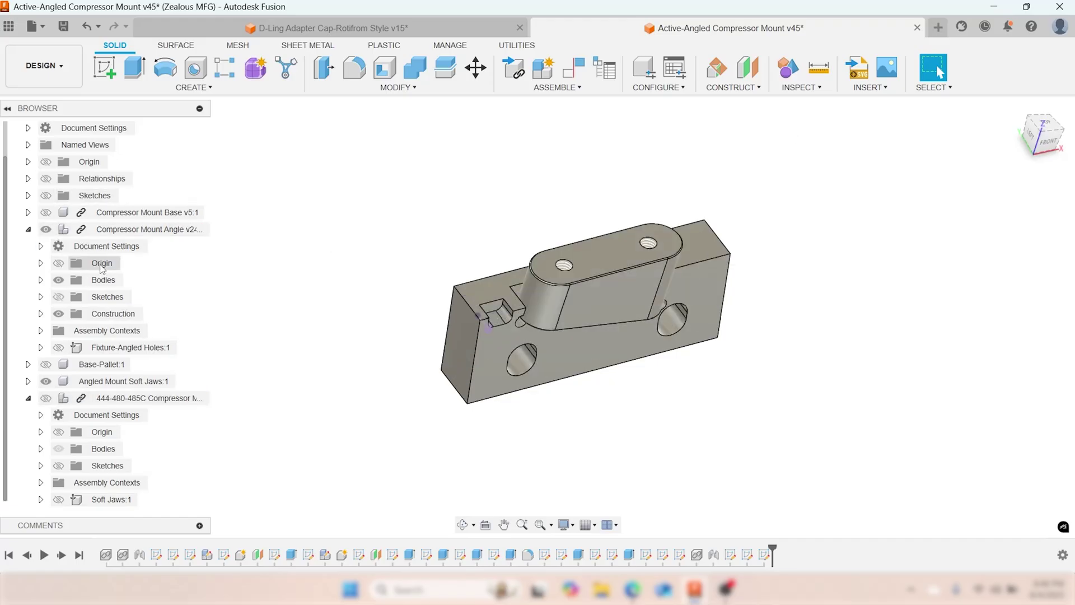
- Hide the soft jaws, show the Compressor Mount Base, the 444-480-485C top plate and the relationships, and select the Compressor Mount Angle component
{"action": "left_click", "coordinate": [47, 381]}
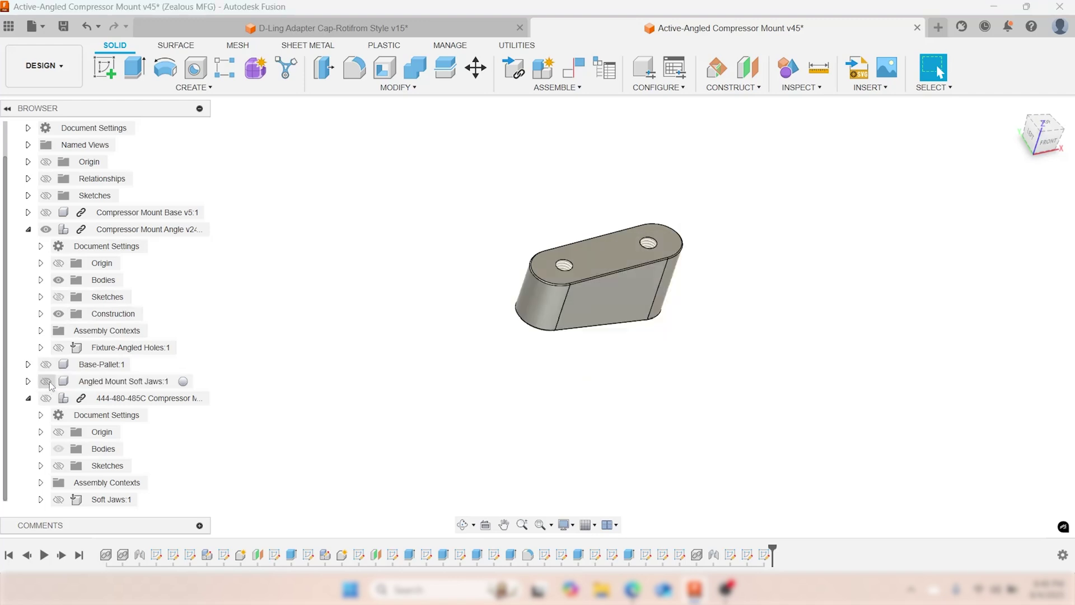
{"action": "left_click", "coordinate": [46, 212]}
{"action": "left_click", "coordinate": [46, 398]}
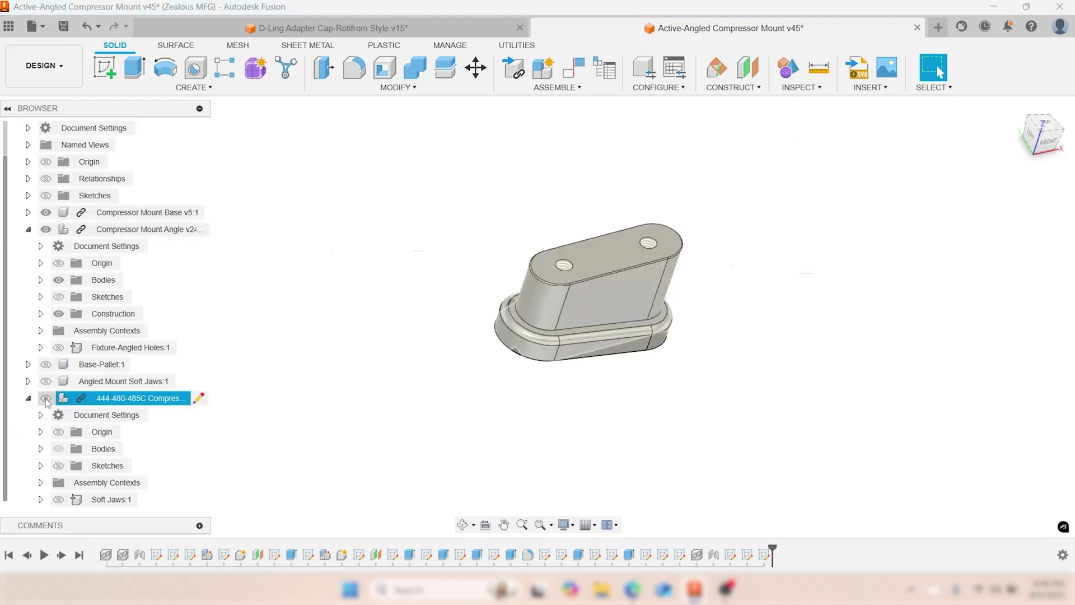
{"action": "left_click", "coordinate": [46, 179]}
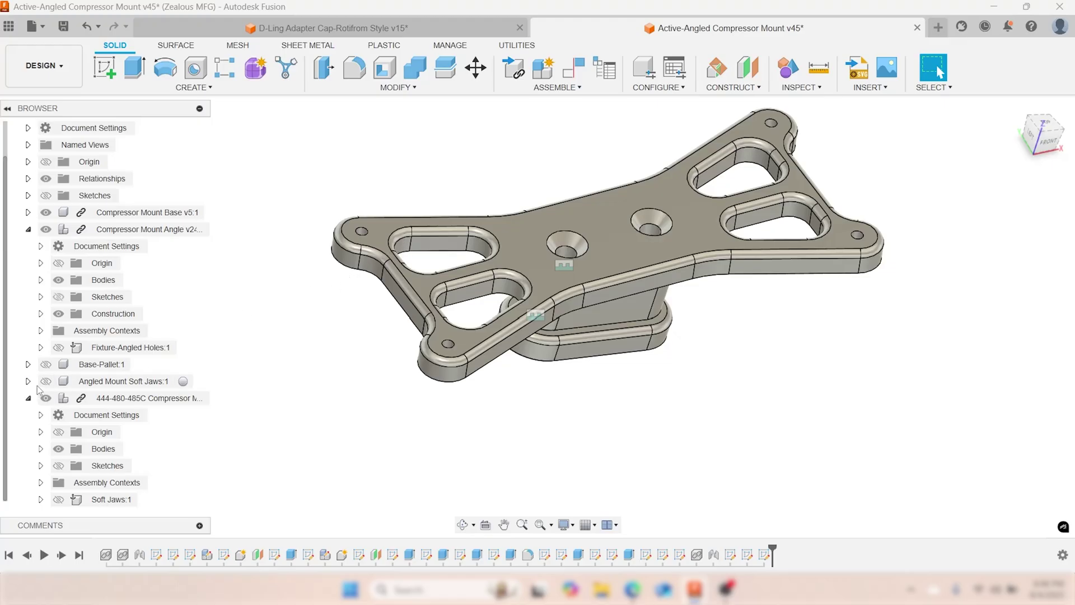
{"action": "left_click", "coordinate": [61, 229]}
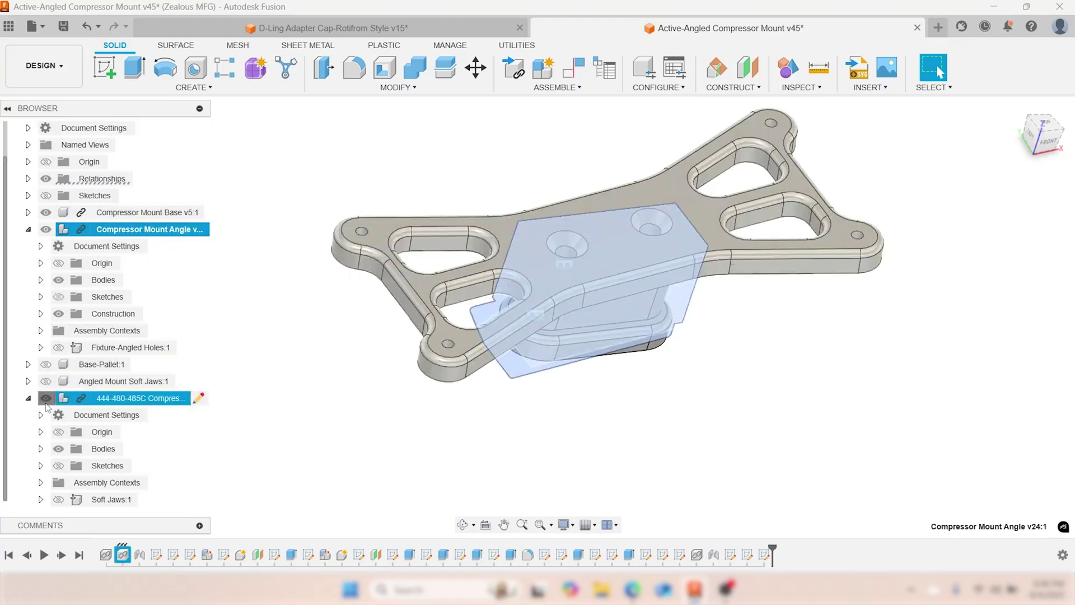
- Hide the 444-480-485C top plate and the Compressor Mount Base, and select the Compressor Mount Angle component
{"action": "left_click", "coordinate": [46, 397]}
{"action": "left_click", "coordinate": [46, 213]}
{"action": "left_click", "coordinate": [329, 218]}
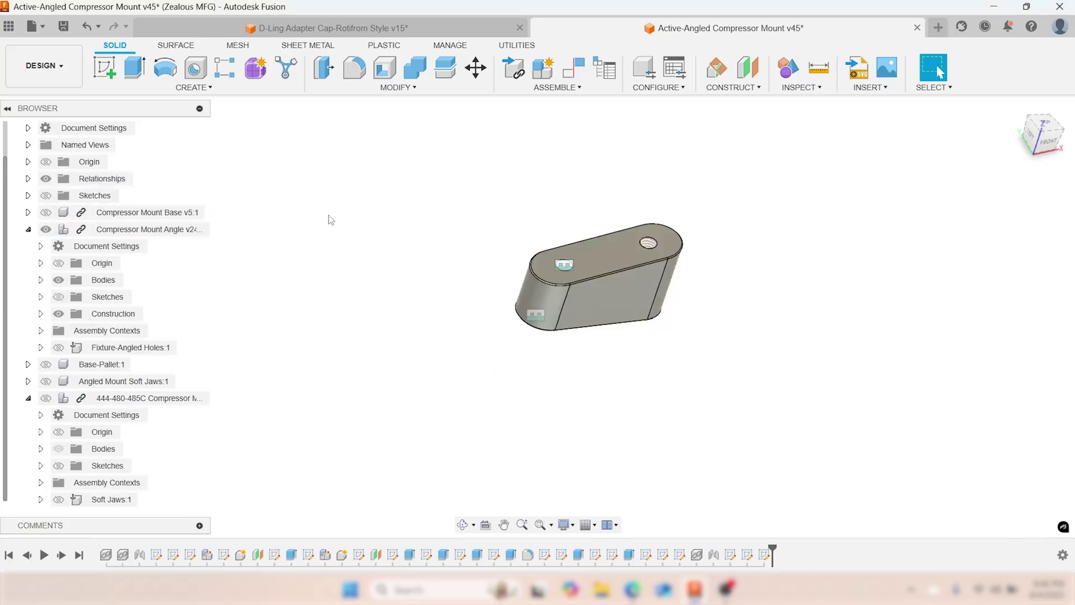
{"action": "left_click", "coordinate": [120, 234]}
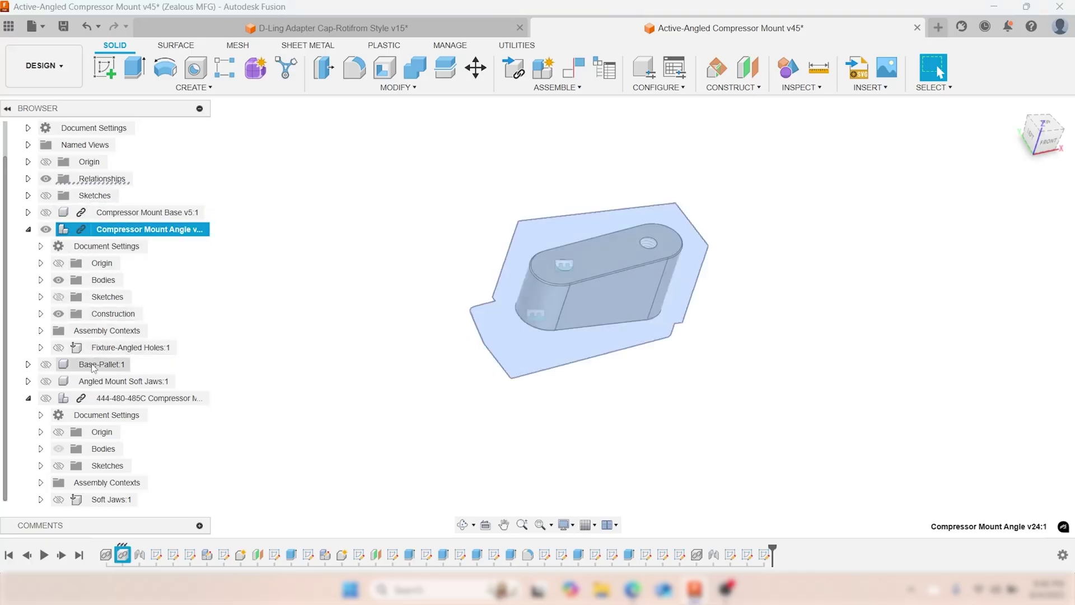
- Show the Angled Mount Soft Jaws and inspect the angle component seated in them from the end
{"action": "left_click", "coordinate": [46, 381]}
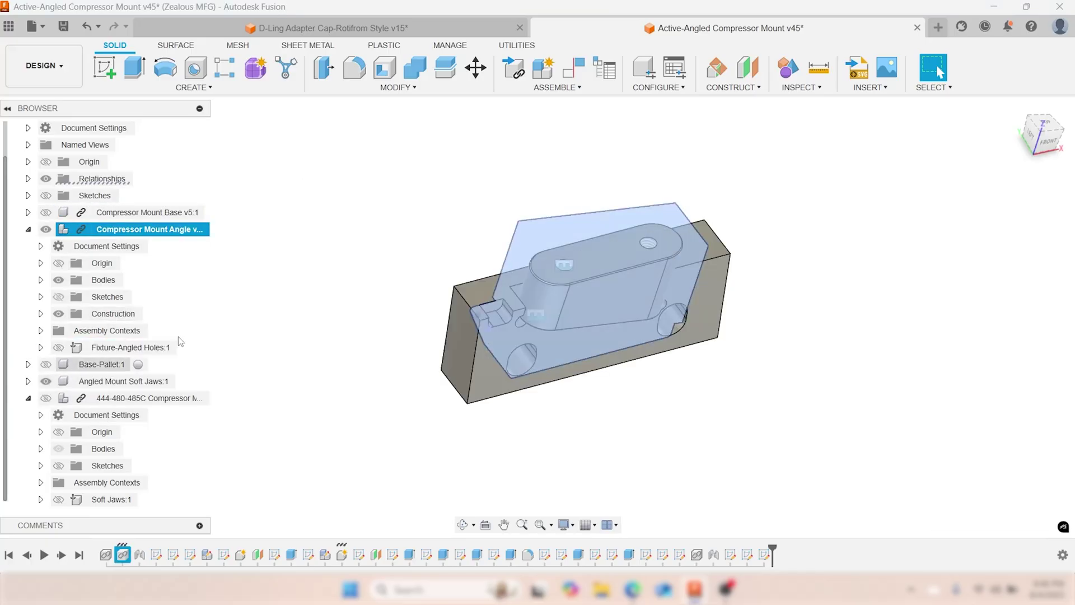
{"action": "scroll", "coordinate": [380, 284], "scroll_direction": "up", "scroll_amount": 2}
{"action": "left_click", "coordinate": [463, 525]}
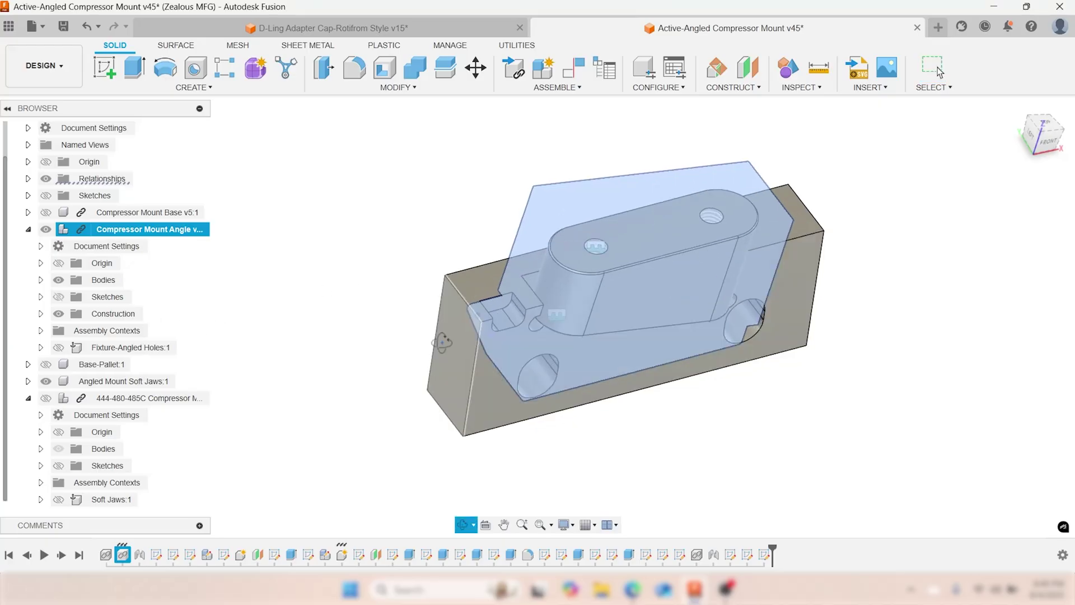
{"action": "left_click_drag", "start_coordinate": [448, 364], "coordinate": [448, 317]}
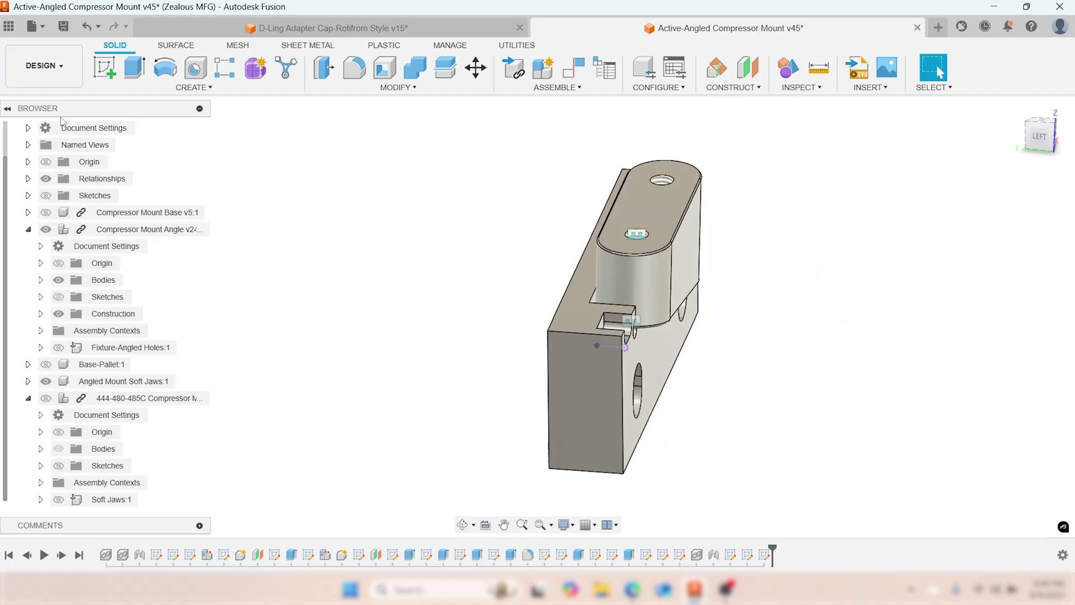
{"action": "left_click", "coordinate": [29, 84]}
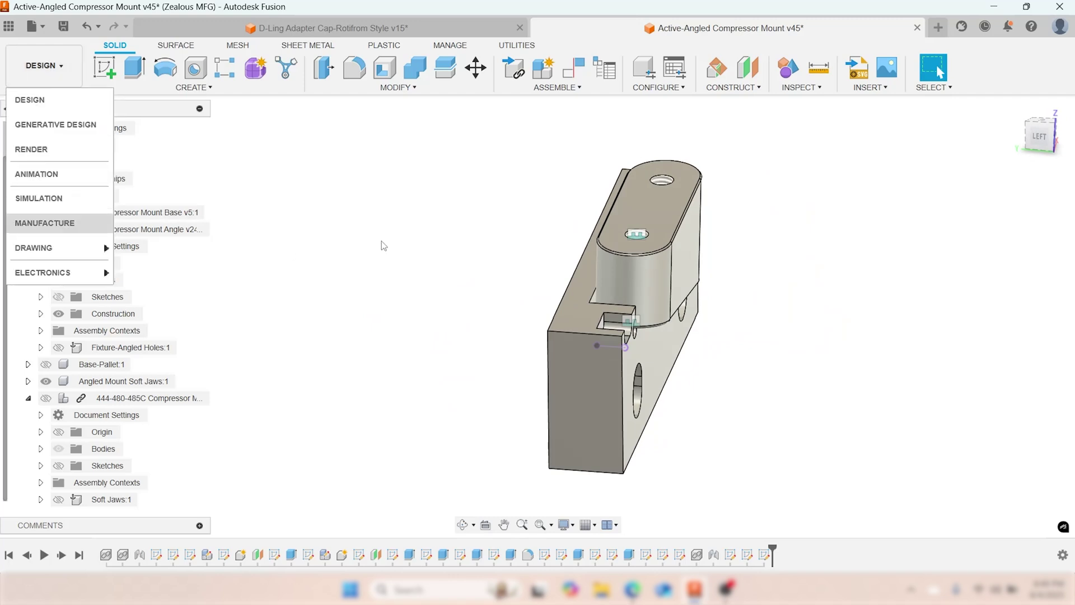
{"action": "left_click", "coordinate": [177, 272]}
- Hide the soft jaws and the relationships, and show the Compressor Mount Base and the 444-480-485C top plate again
{"action": "left_click", "coordinate": [46, 381]}
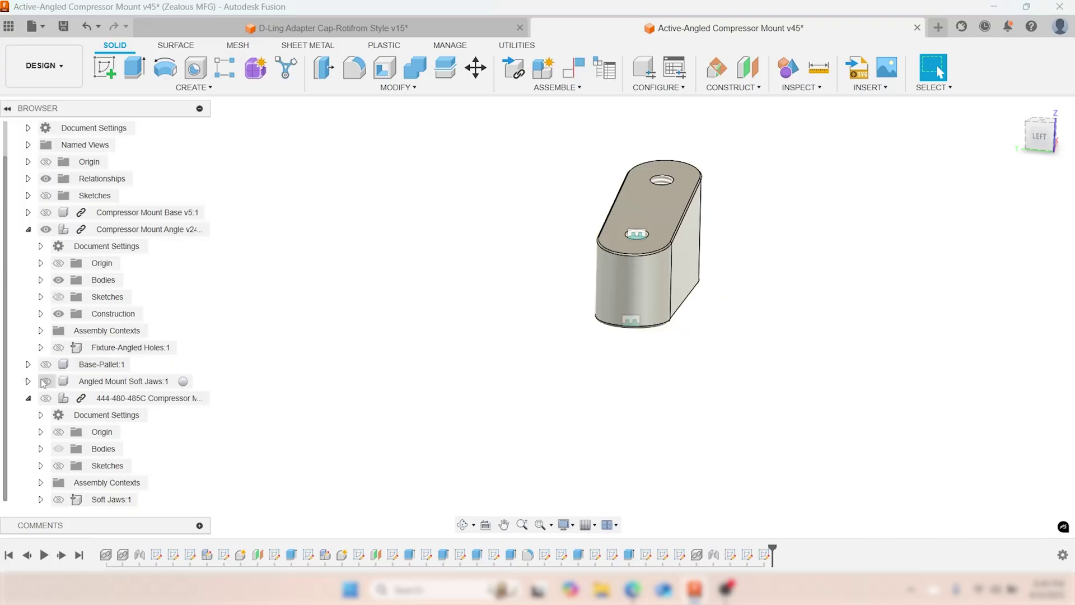
{"action": "left_click", "coordinate": [46, 212]}
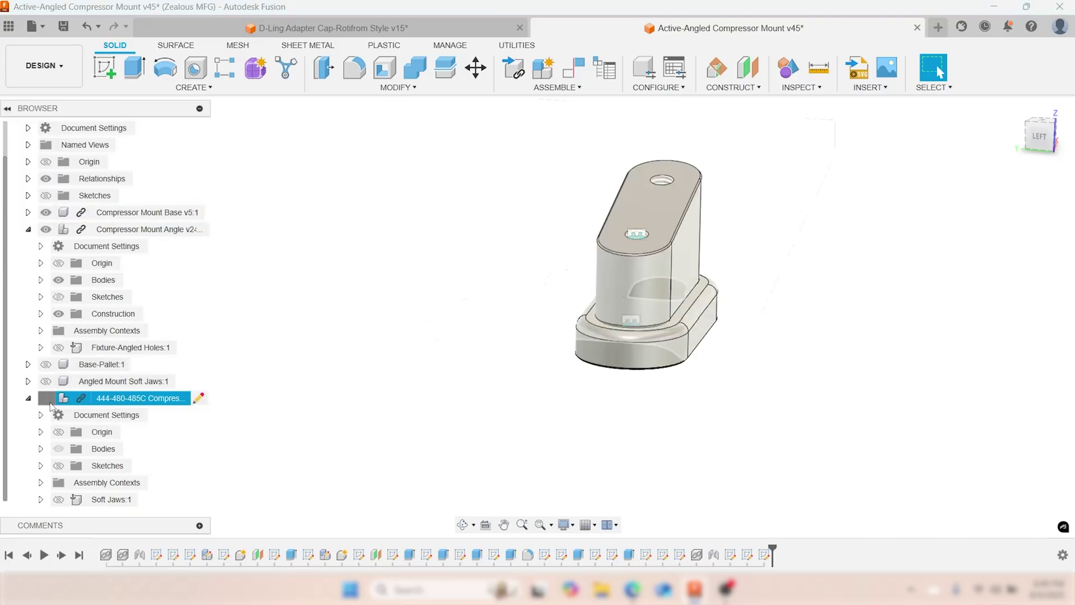
{"action": "left_click", "coordinate": [46, 398]}
{"action": "left_click", "coordinate": [48, 180]}
{"action": "scroll", "coordinate": [284, 284], "scroll_direction": "down", "scroll_amount": 4}
- Inspect the assembled mount's countersunk top-plate holes and the angle and base underneath from several directions
{"action": "middle_click_drag", "start_coordinate": [638, 349], "coordinate": [672, 414]}
{"action": "scroll", "coordinate": [666, 359], "scroll_direction": "up", "scroll_amount": 3}
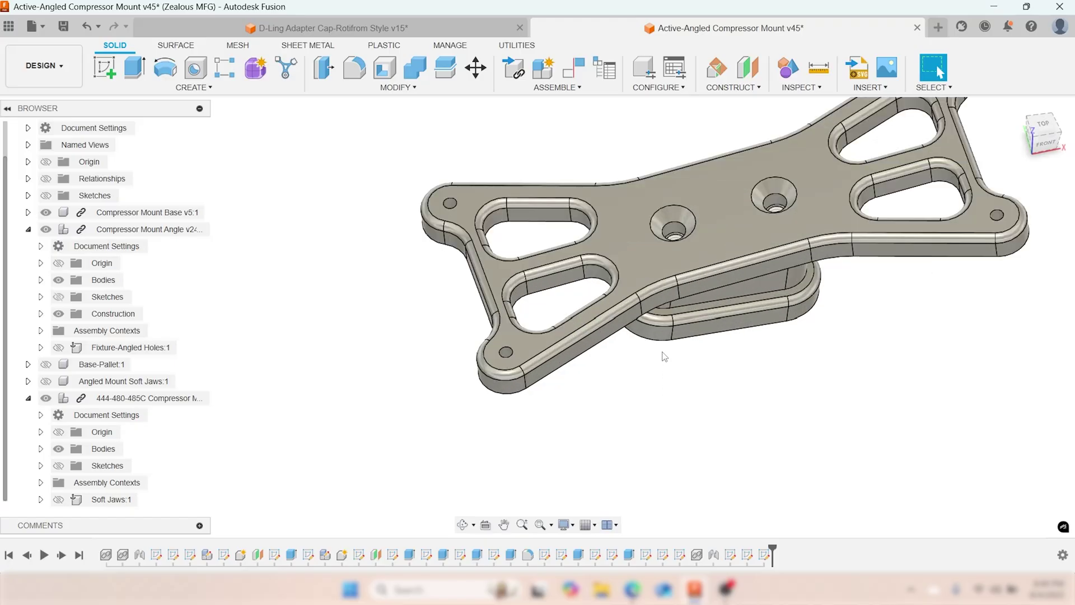
{"action": "middle_click_drag", "start_coordinate": [663, 355], "coordinate": [650, 312], "text": "shift"}
{"action": "scroll", "coordinate": [666, 226], "scroll_direction": "up", "scroll_amount": 2}
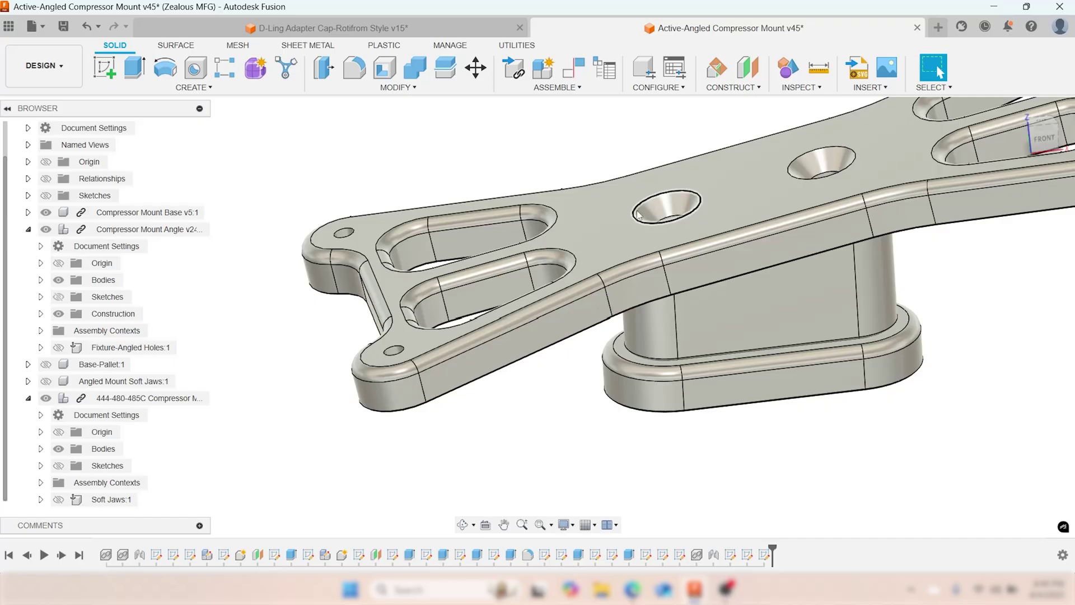
{"action": "middle_click_drag", "start_coordinate": [650, 304], "coordinate": [645, 250], "text": "shift"}
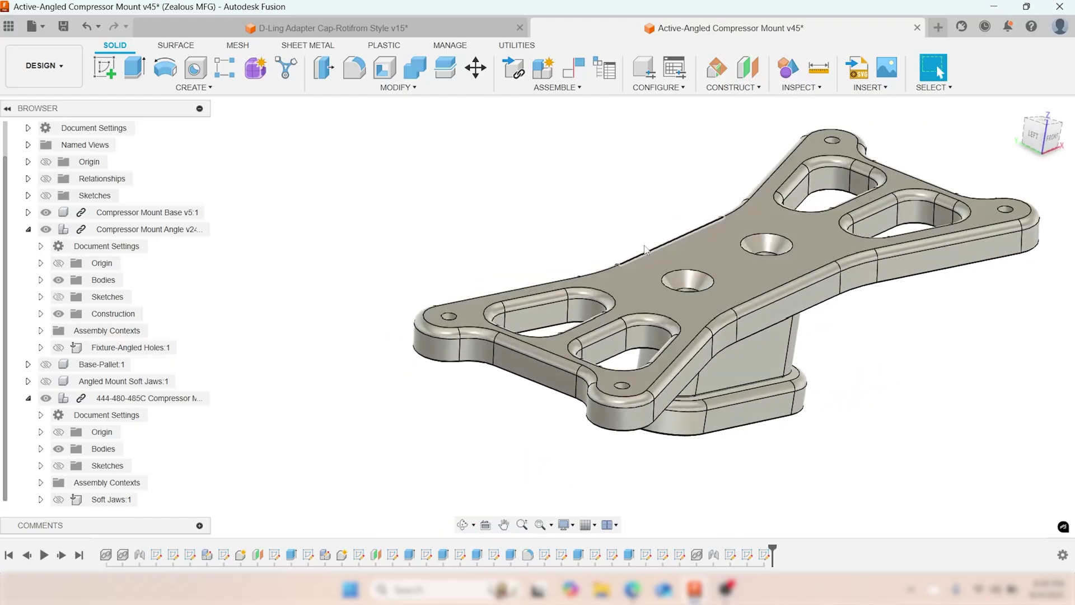
- Switch to the Manufacture workspace and review the Base-OP1, Base-3/8-16 Threadmill and Base-Fix Holes setups
{"action": "left_click", "coordinate": [75, 76]}
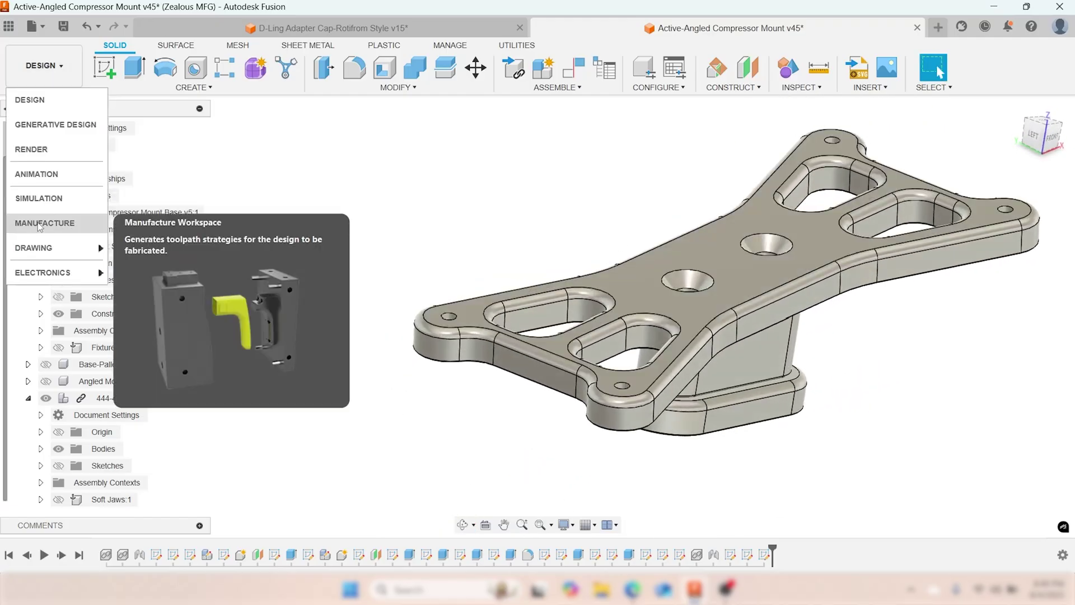
{"action": "left_click", "coordinate": [33, 200]}
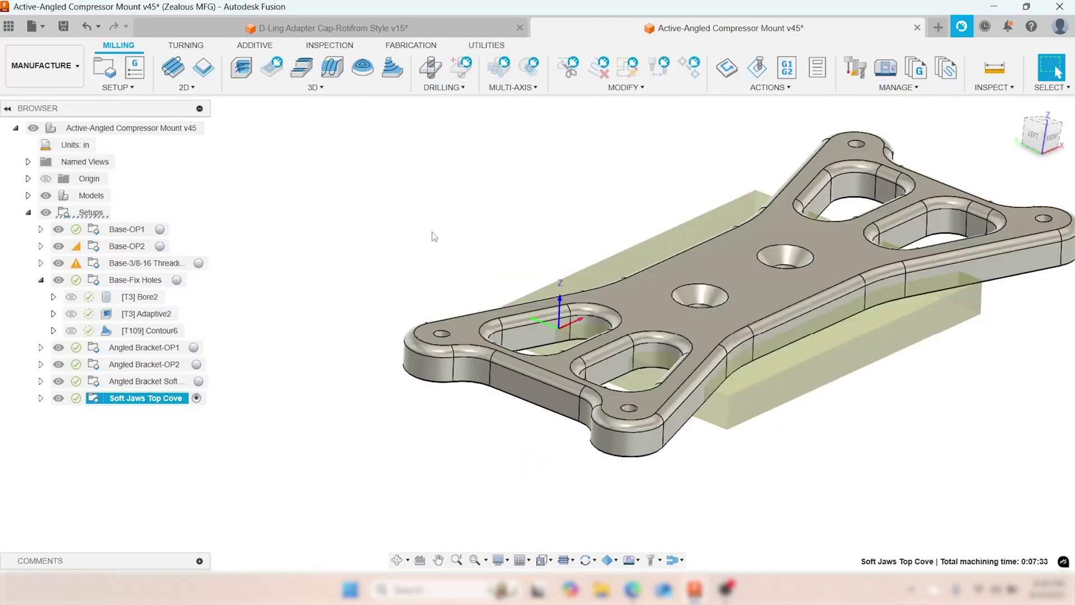
{"action": "left_click", "coordinate": [133, 234]}
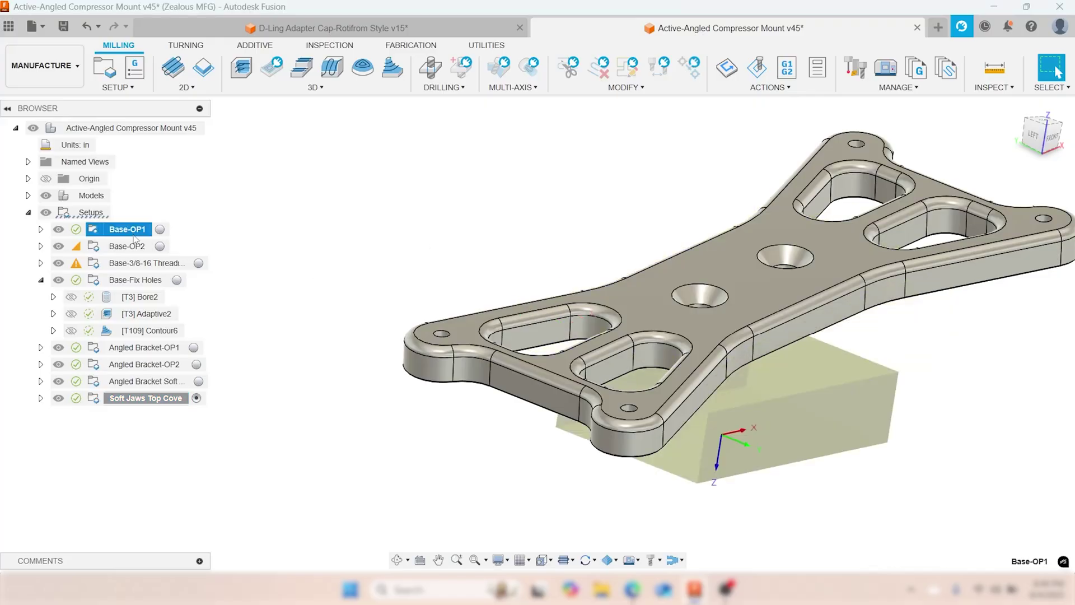
{"action": "left_click", "coordinate": [134, 263]}
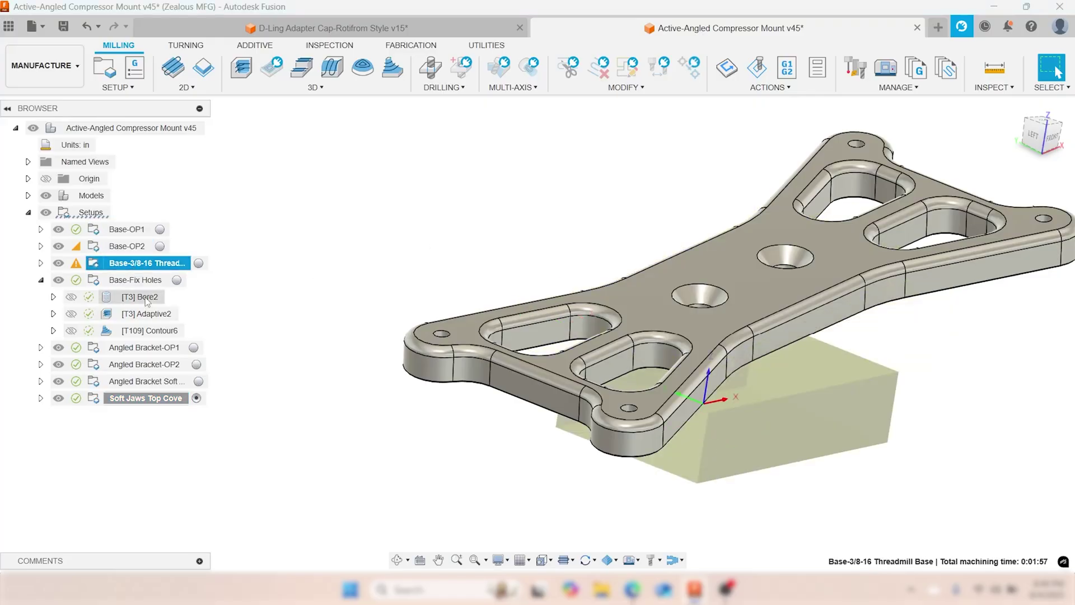
{"action": "left_click", "coordinate": [138, 280]}
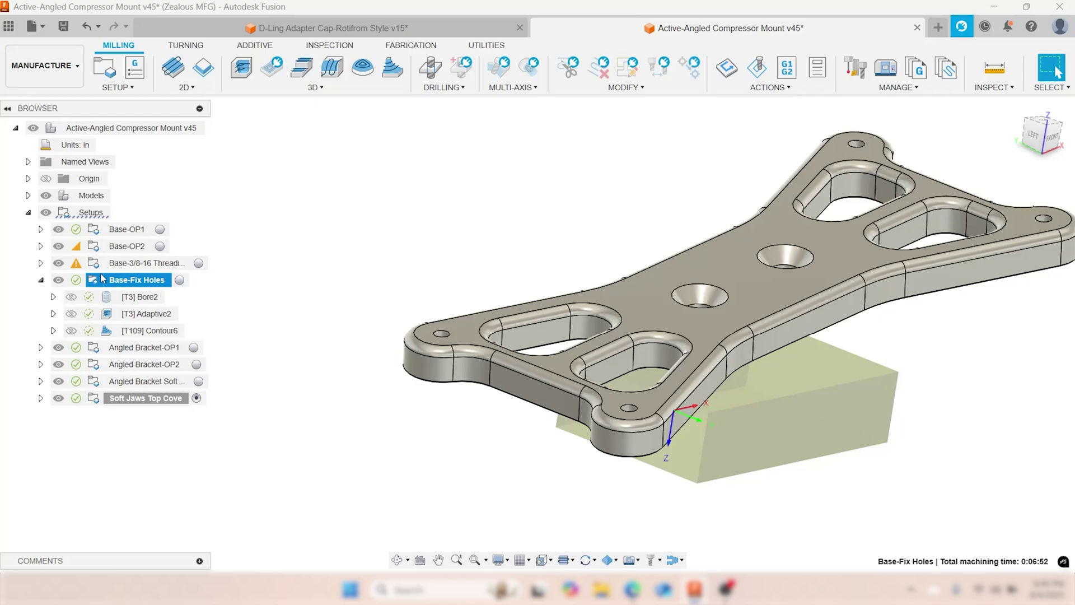
- Expand the manufacturing model's components, select the 444-480-485C top plate, and fit the whole model in view
{"action": "left_click", "coordinate": [28, 195]}
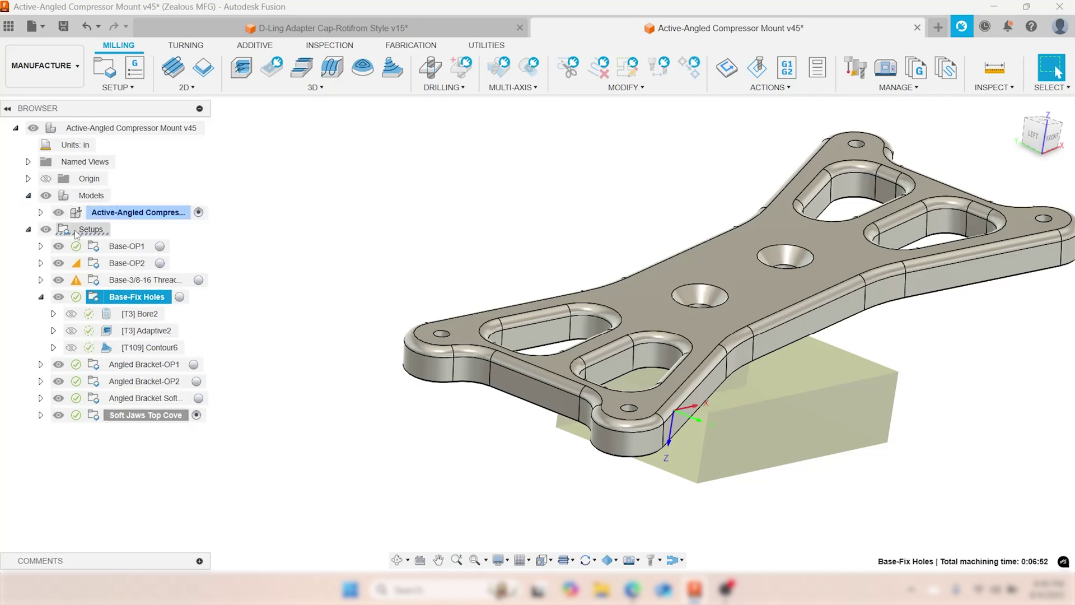
{"action": "left_click", "coordinate": [40, 212]}
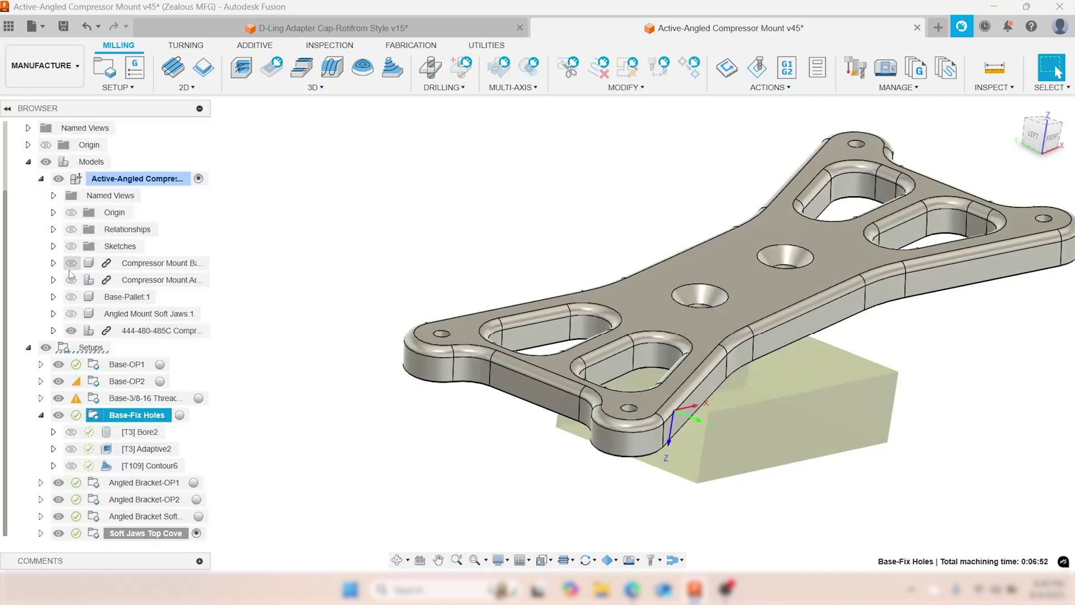
{"action": "left_click", "coordinate": [124, 329]}
{"action": "key", "text": "F6"}
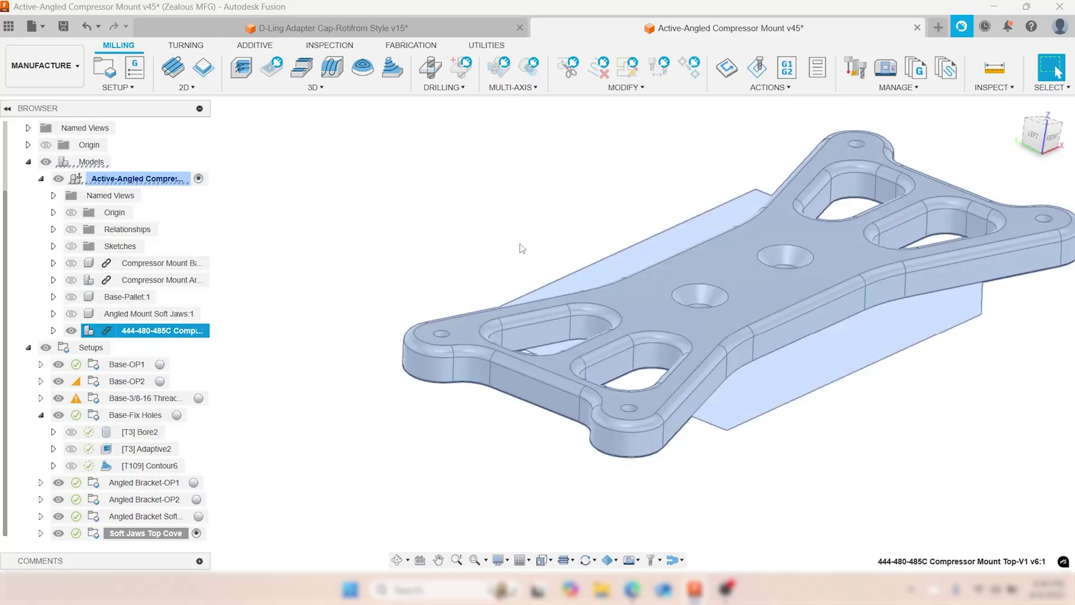
- Review the stock and origin of the Angled Bracket Soft Jaws, Angled Bracket-OP2, Angled Bracket-OP1 and base setups
{"action": "left_click", "coordinate": [166, 525]}
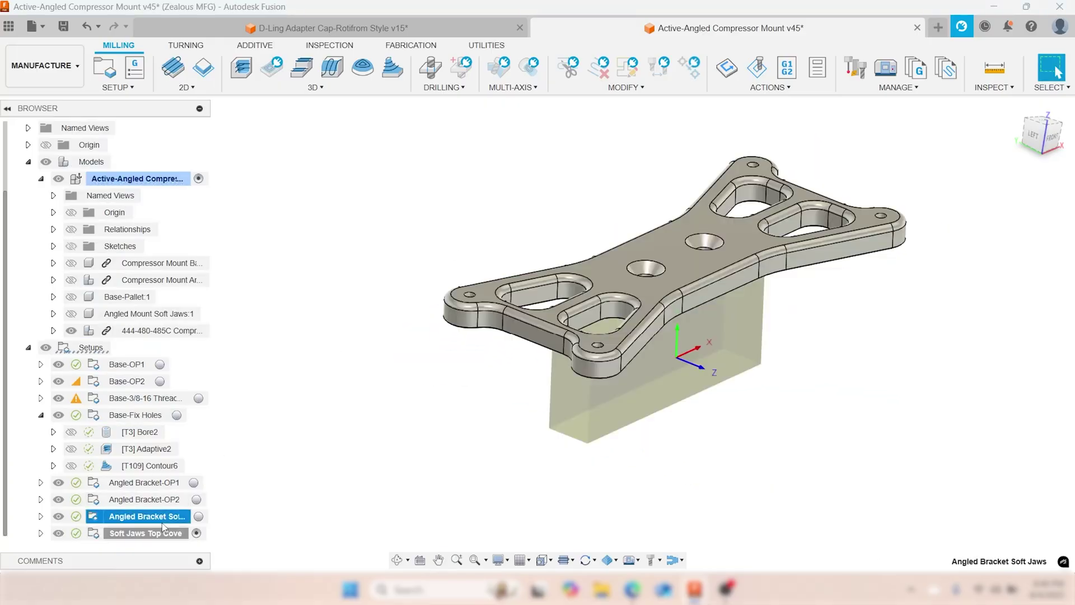
{"action": "left_click", "coordinate": [151, 503]}
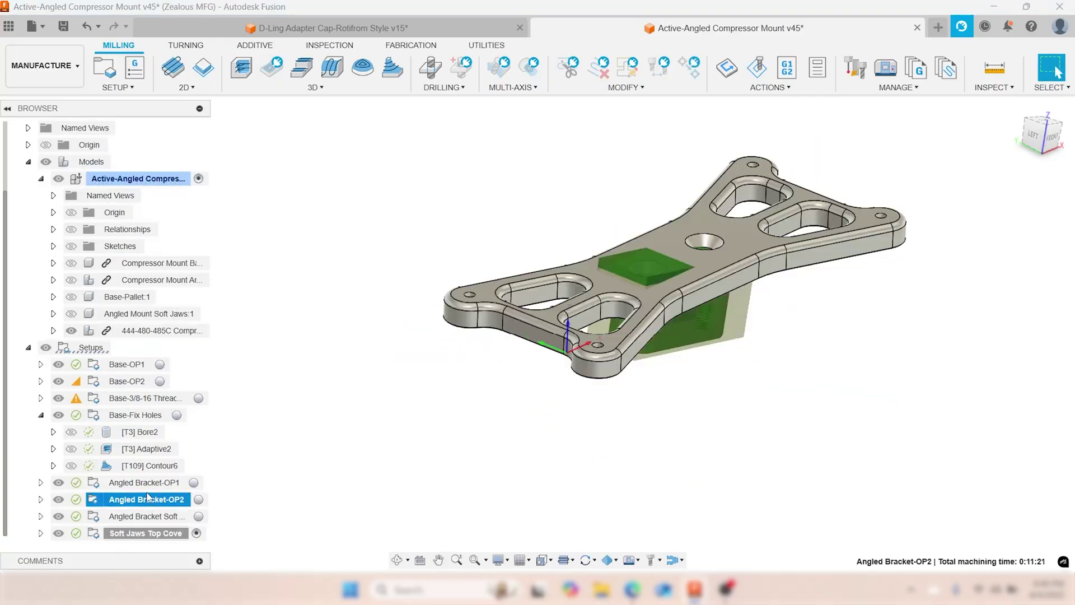
{"action": "left_click", "coordinate": [144, 483]}
{"action": "left_click", "coordinate": [117, 416]}
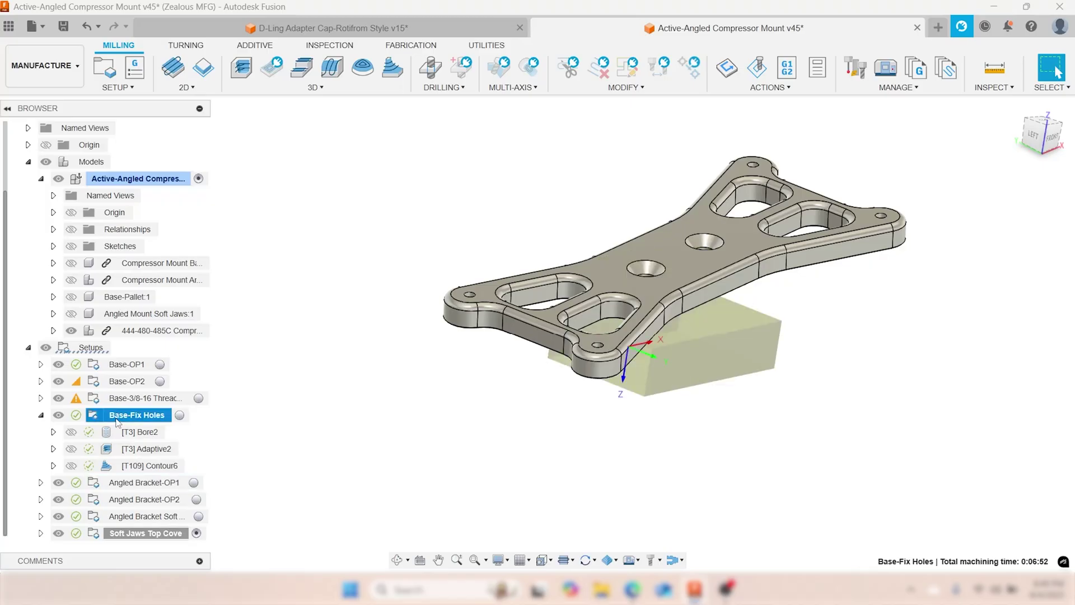
{"action": "left_click", "coordinate": [126, 382]}
{"action": "left_click", "coordinate": [127, 365]}
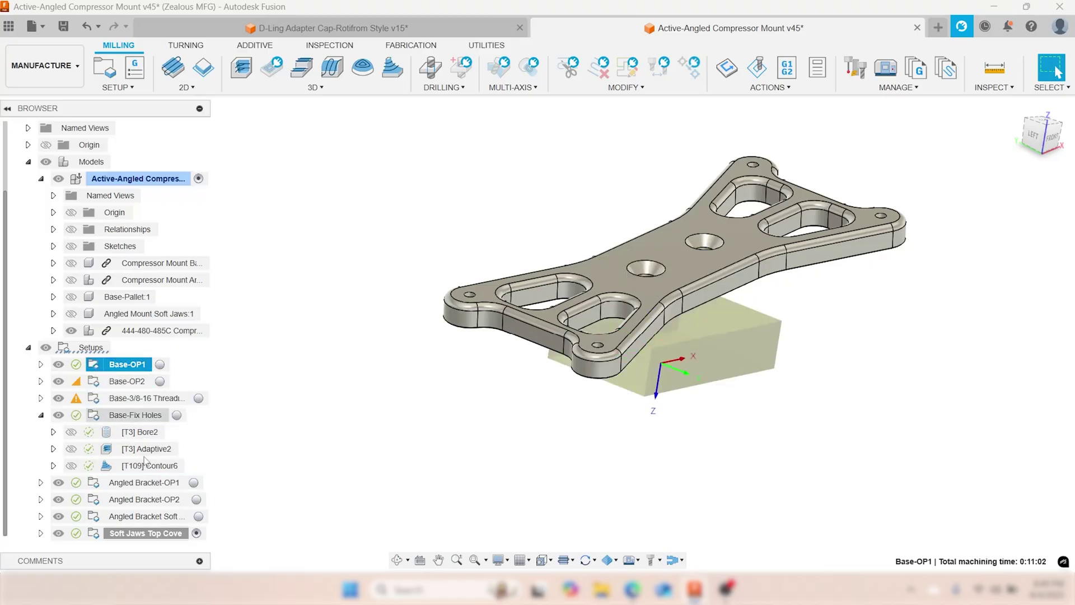
- Expand the Soft Jaws Top Cove setup and inspect its 2D Adaptive8 toolpath around the top plate
{"action": "left_click", "coordinate": [137, 533]}
{"action": "left_click", "coordinate": [138, 516]}
{"action": "left_click", "coordinate": [133, 534]}
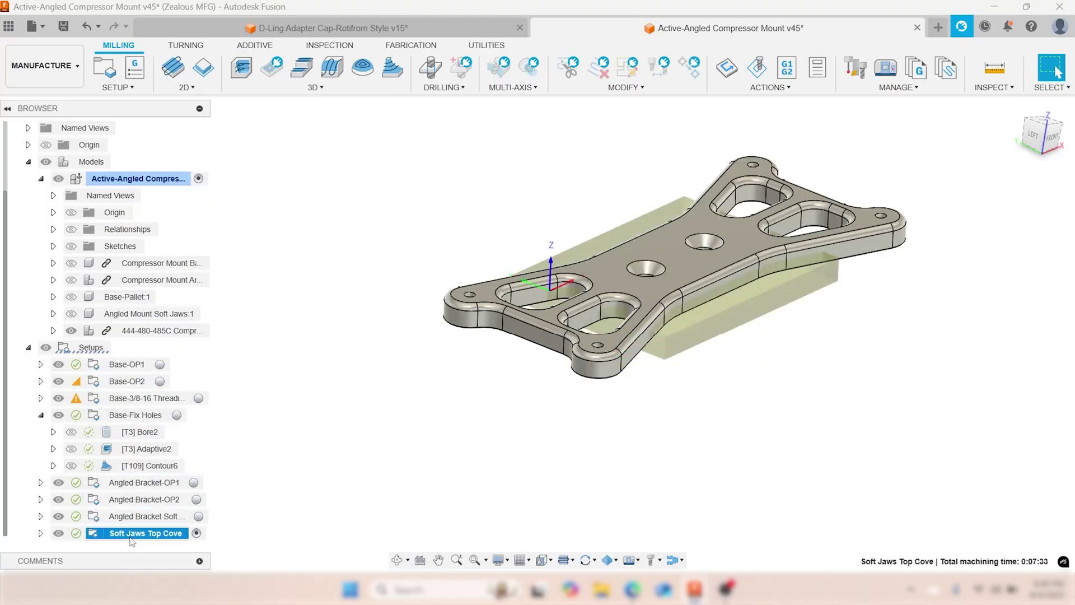
{"action": "left_click", "coordinate": [41, 533]}
{"action": "left_click", "coordinate": [149, 533]}
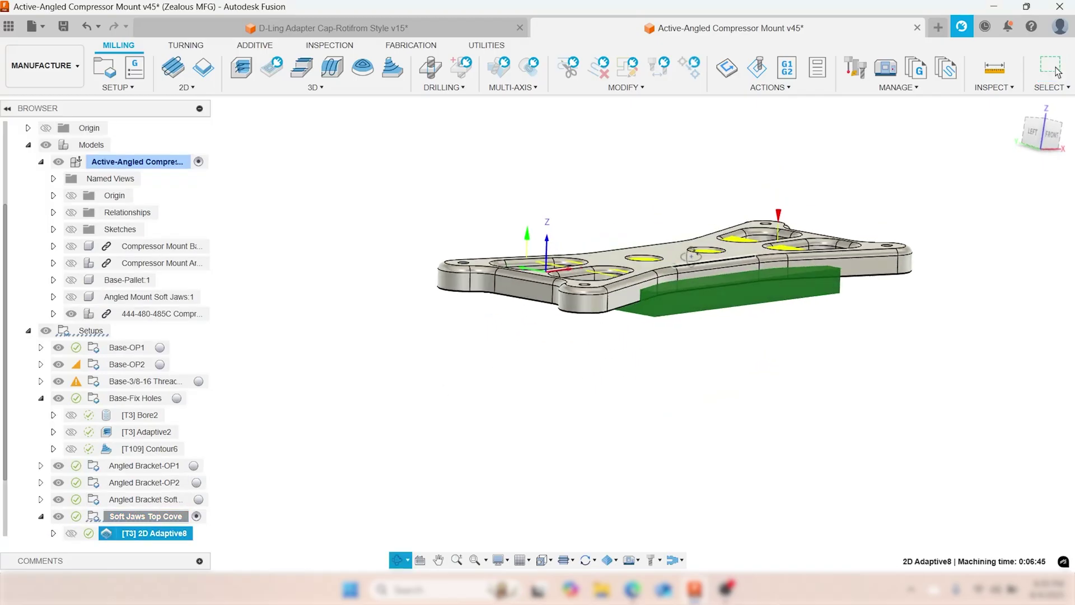
{"action": "middle_click_drag", "start_coordinate": [691, 256], "coordinate": [690, 320], "text": "shift"}
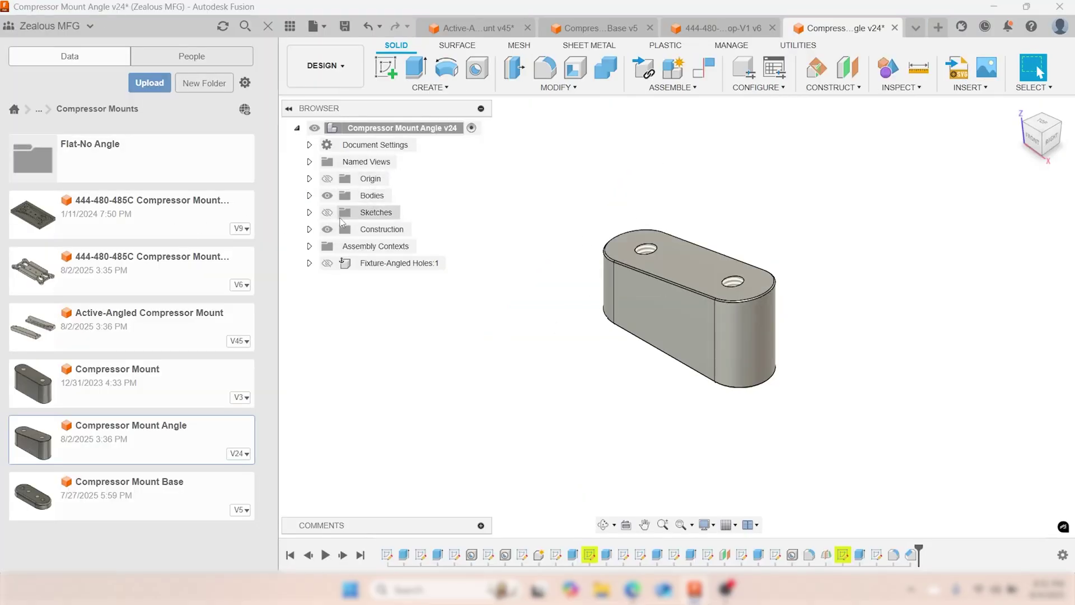
- Check the Fixture-Angled Holes component under the angle part, and review the part's OP1 and OP2 setups in the Manufacture workspace
{"action": "left_click", "coordinate": [327, 265]}
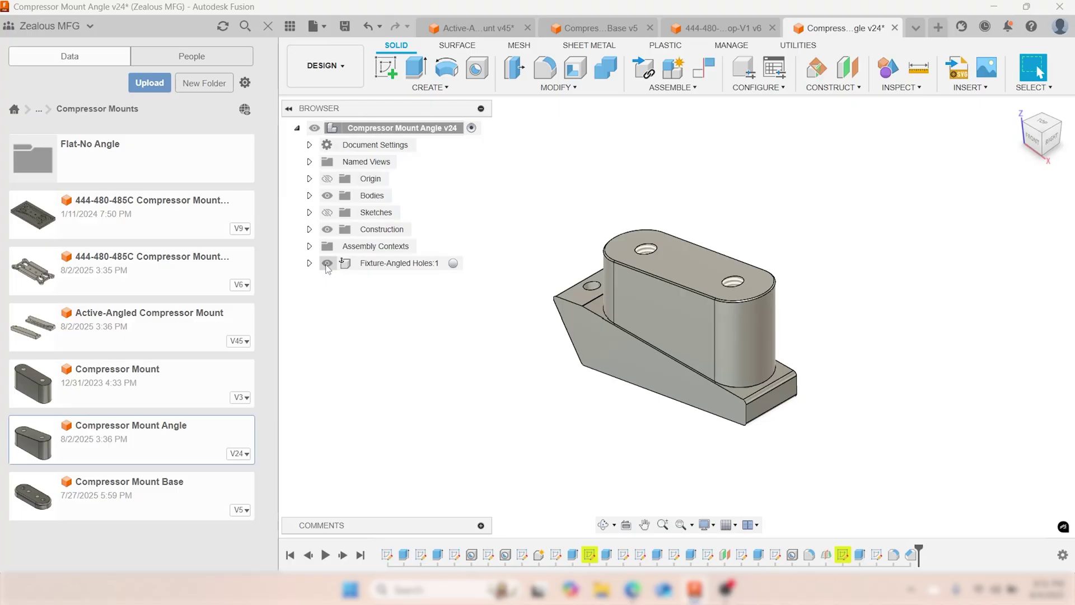
{"action": "left_click", "coordinate": [327, 263]}
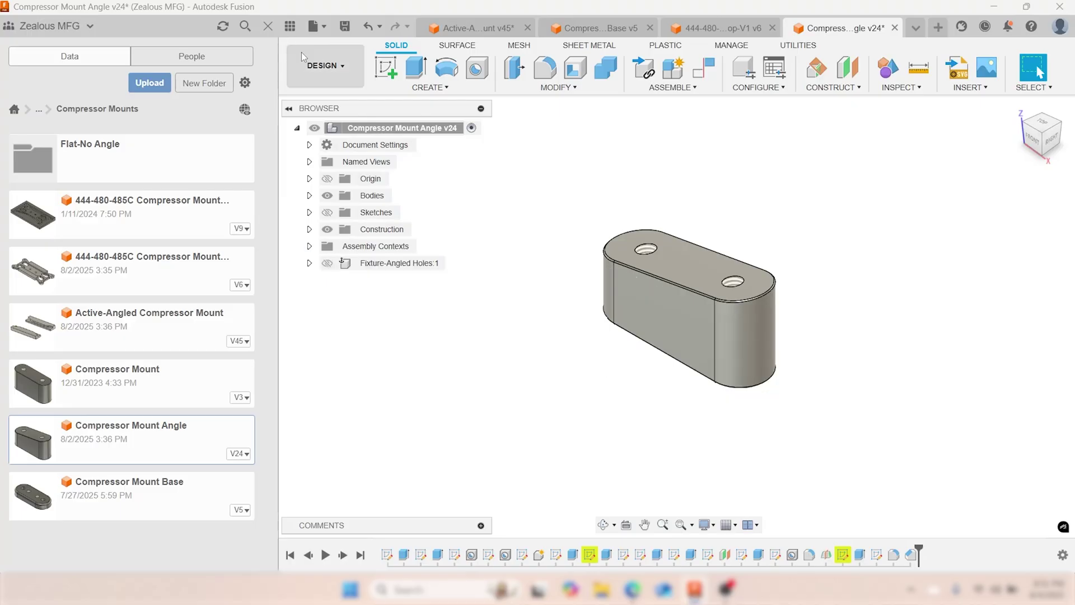
{"action": "left_click", "coordinate": [325, 65]}
{"action": "left_click", "coordinate": [339, 234]}
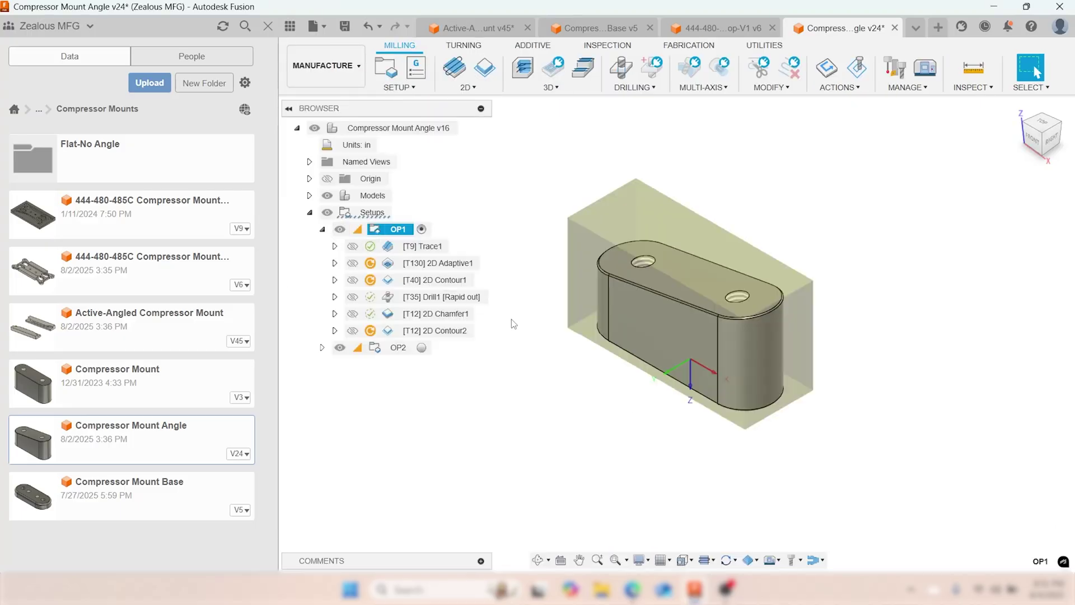
{"action": "left_click", "coordinate": [322, 348]}
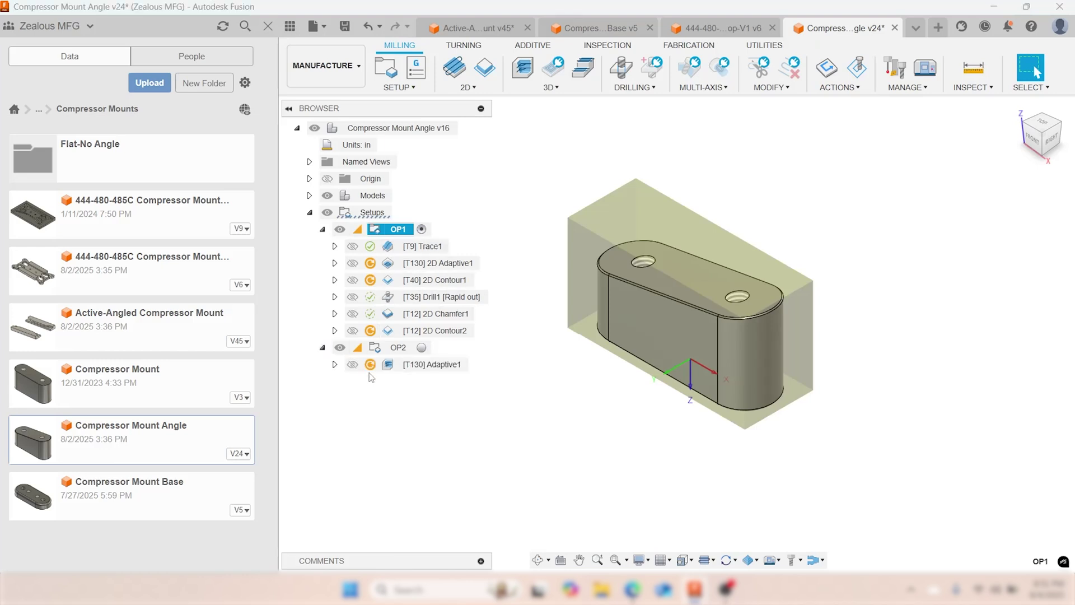
{"action": "left_click", "coordinate": [394, 348]}
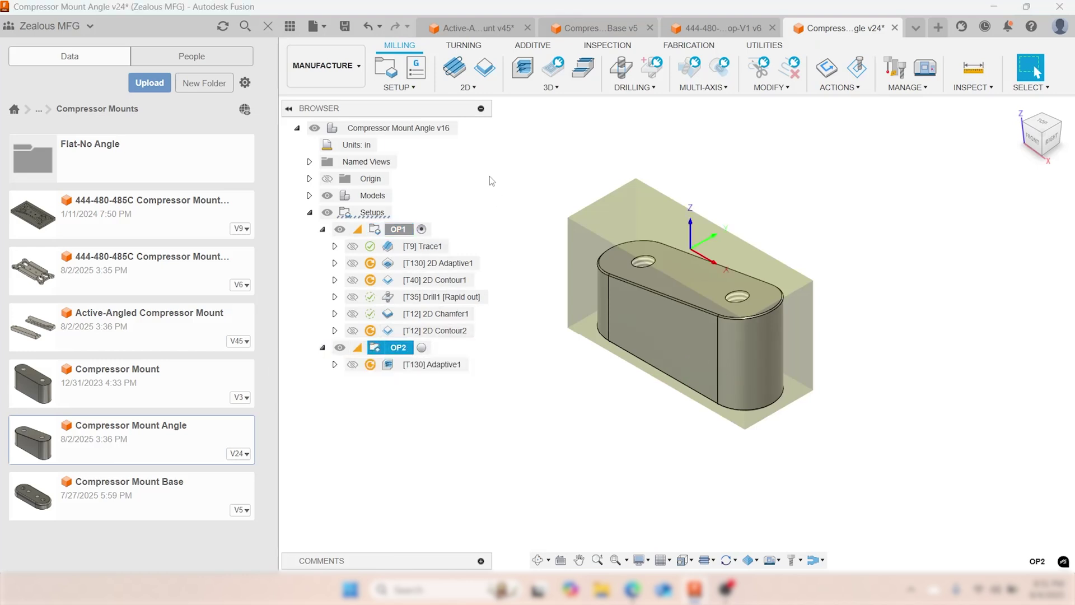
- Return to the Active-Angled Compressor Mount document, close the project file list, and view the top plate from a lower angle
{"action": "left_click", "coordinate": [486, 28]}
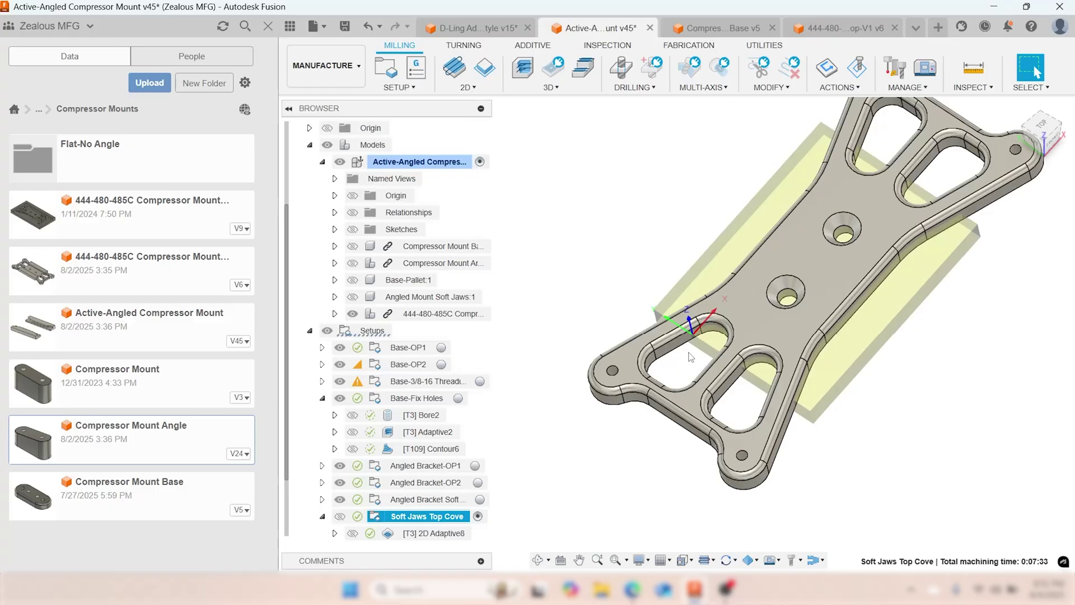
{"action": "scroll", "coordinate": [532, 441], "scroll_direction": "down", "scroll_amount": 2}
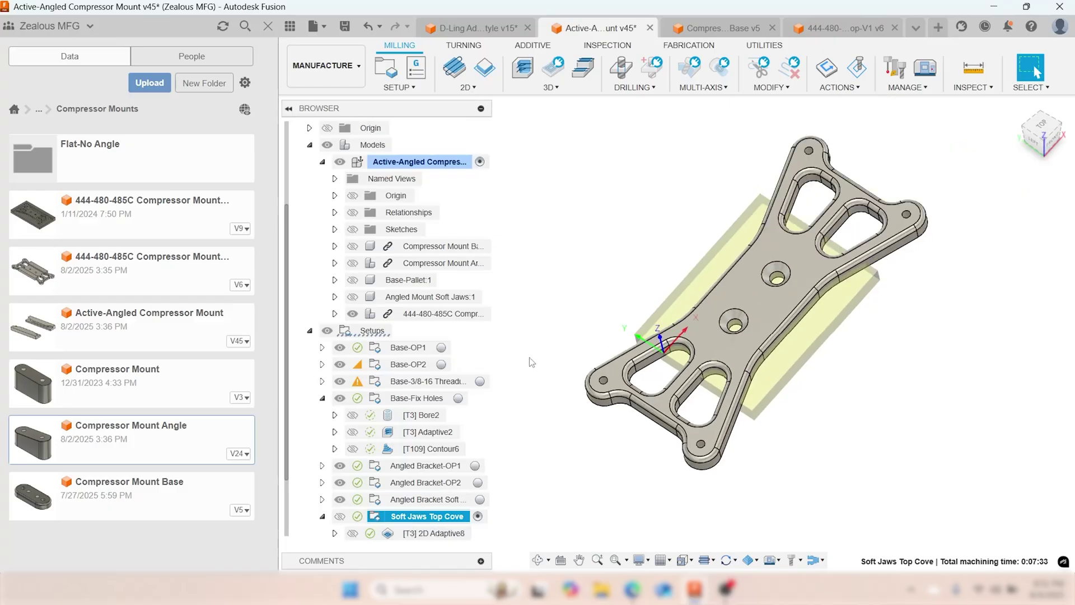
{"action": "left_click", "coordinate": [268, 26]}
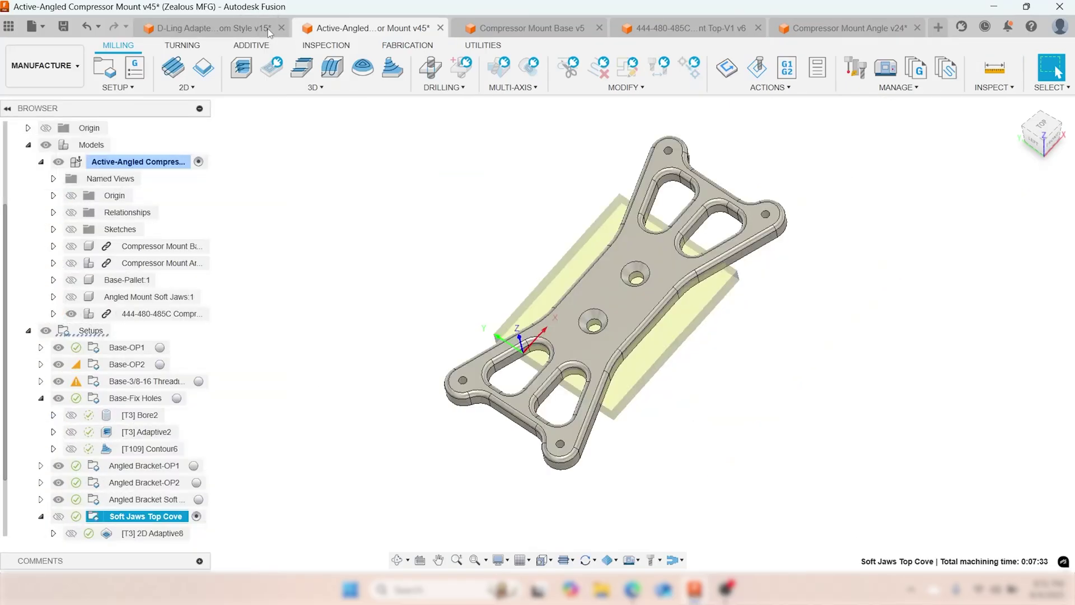
{"action": "middle_click_drag", "start_coordinate": [492, 355], "coordinate": [566, 309], "text": "shift"}
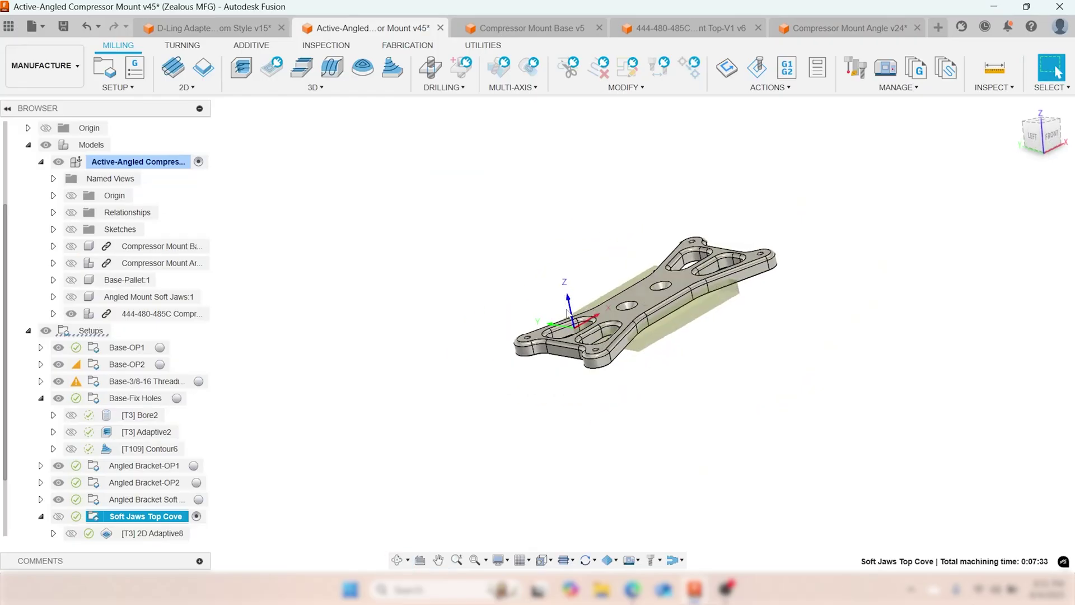
- Switch to the Design workspace and examine the two countersunk holes in the top plate up close
{"action": "left_click", "coordinate": [79, 83]}
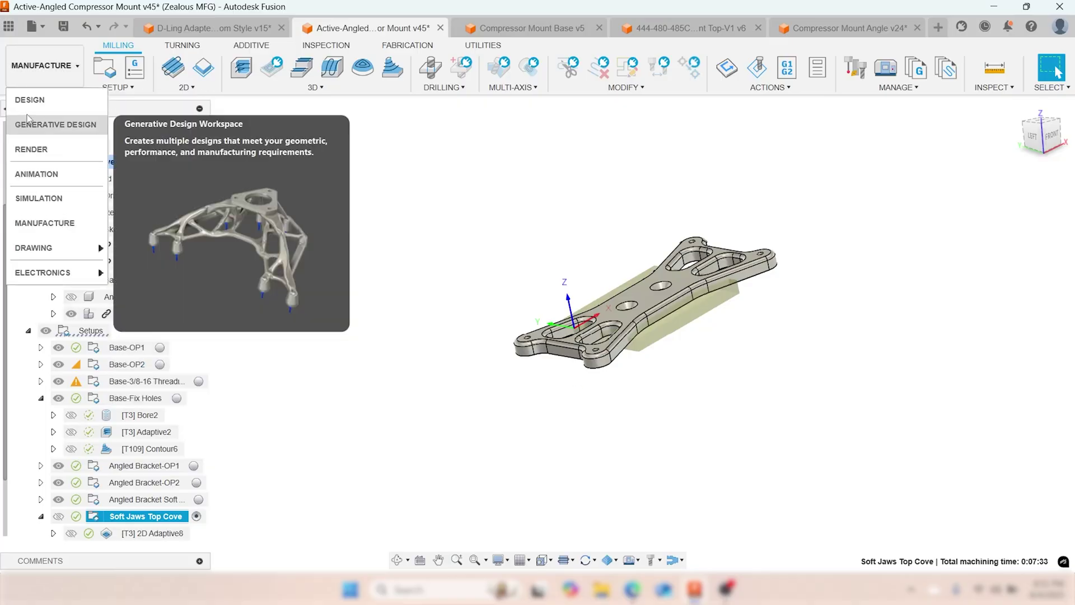
{"action": "left_click", "coordinate": [34, 99]}
{"action": "middle_click_drag", "start_coordinate": [830, 331], "coordinate": [812, 411], "text": "shift"}
{"action": "scroll", "coordinate": [662, 329], "scroll_direction": "up", "scroll_amount": 3}
{"action": "scroll", "coordinate": [493, 259], "scroll_direction": "up", "scroll_amount": 4}
{"action": "middle_click_drag", "start_coordinate": [559, 288], "coordinate": [602, 335], "text": "shift"}
{"action": "scroll", "coordinate": [597, 309], "scroll_direction": "up", "scroll_amount": 4}
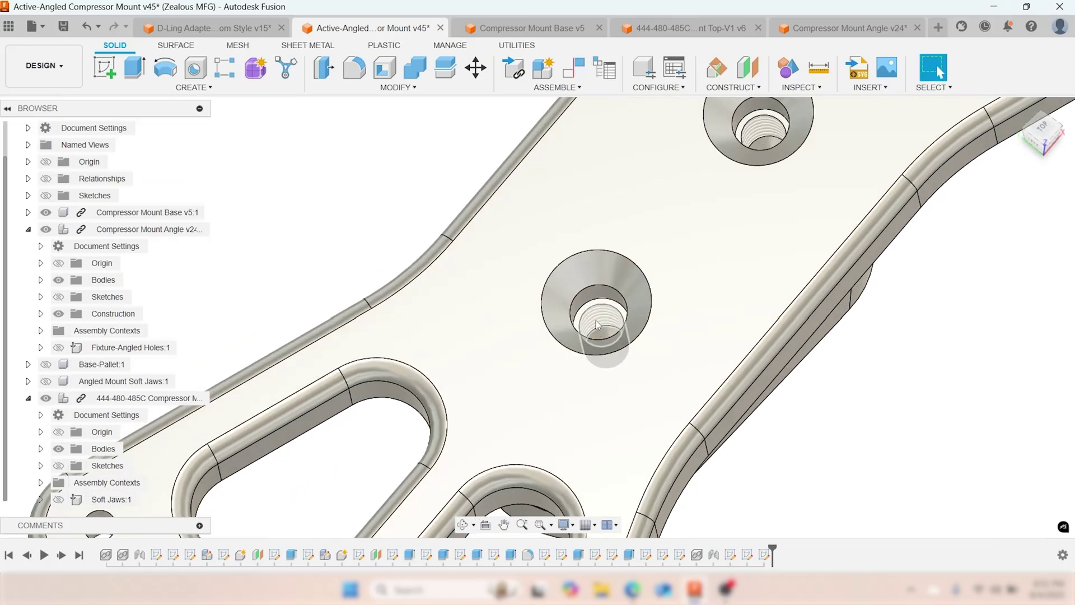
{"action": "scroll", "coordinate": [604, 328], "scroll_direction": "up", "scroll_amount": 3}
{"action": "scroll", "coordinate": [606, 324], "scroll_direction": "down", "scroll_amount": 5}
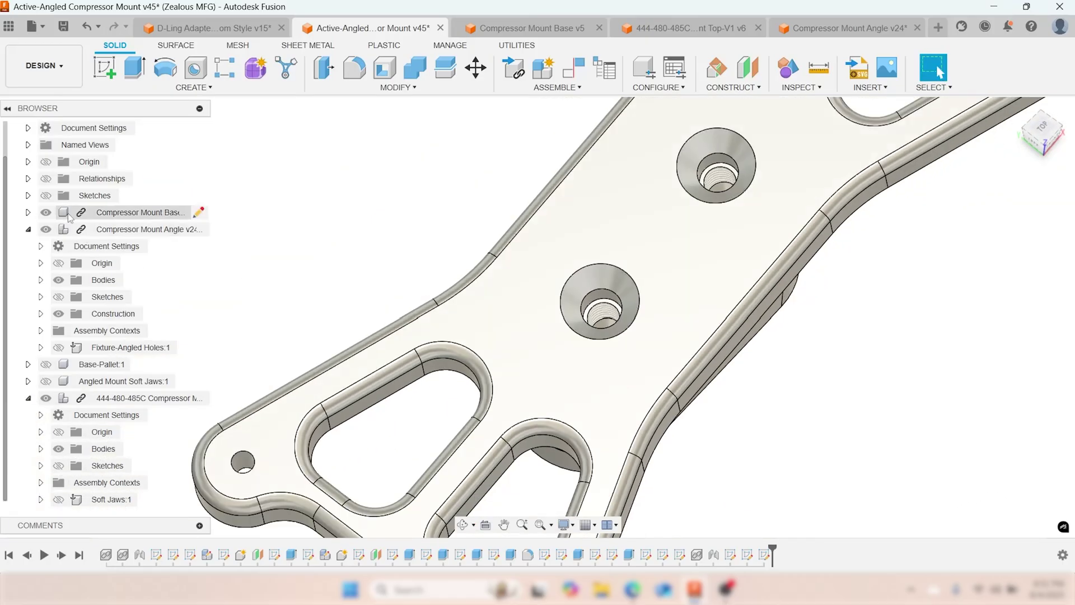
- Toggle the visibility of the Compressor Mount Base and Compressor Mount Angle components off and back on
{"action": "left_click", "coordinate": [46, 213]}
{"action": "left_click", "coordinate": [46, 213]}
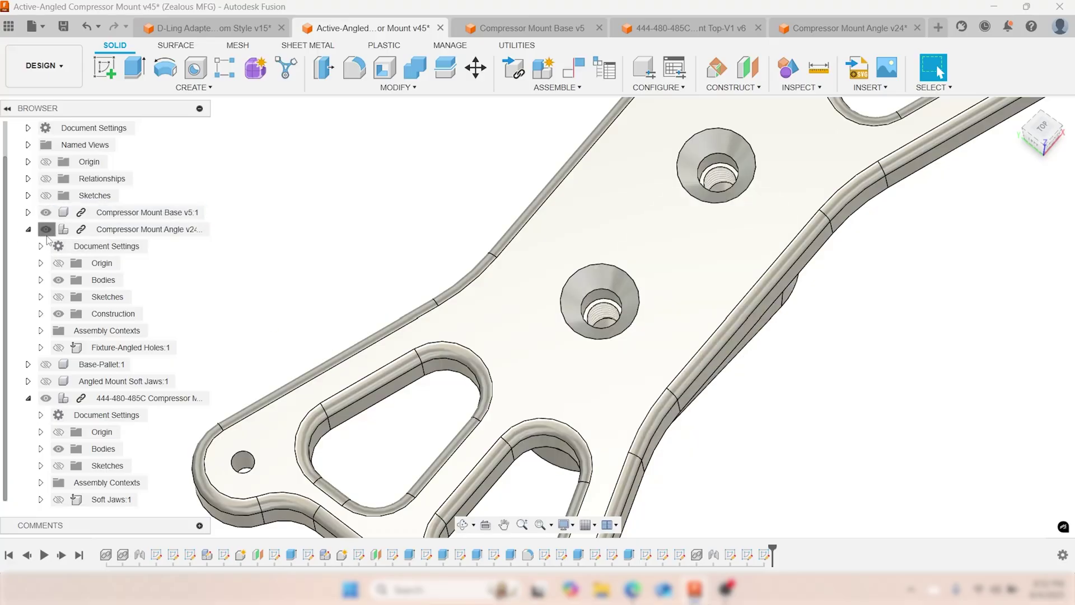
{"action": "left_click", "coordinate": [46, 229]}
{"action": "left_click", "coordinate": [46, 229]}
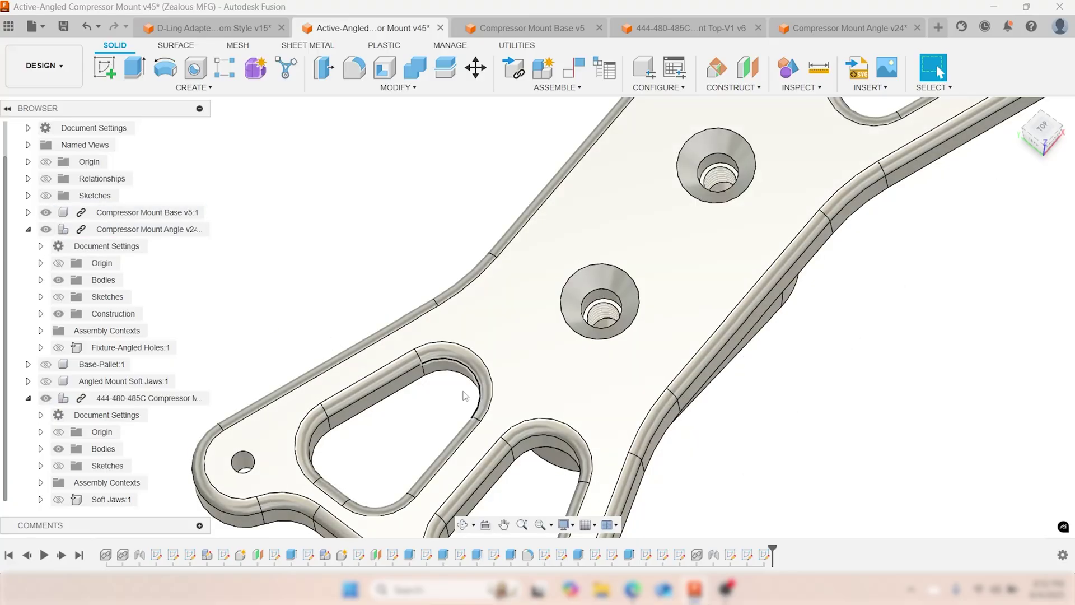
- Hide the top plate and inspect the threaded holes in the angled bracket's upper face and the base's underside
{"action": "left_click", "coordinate": [46, 398]}
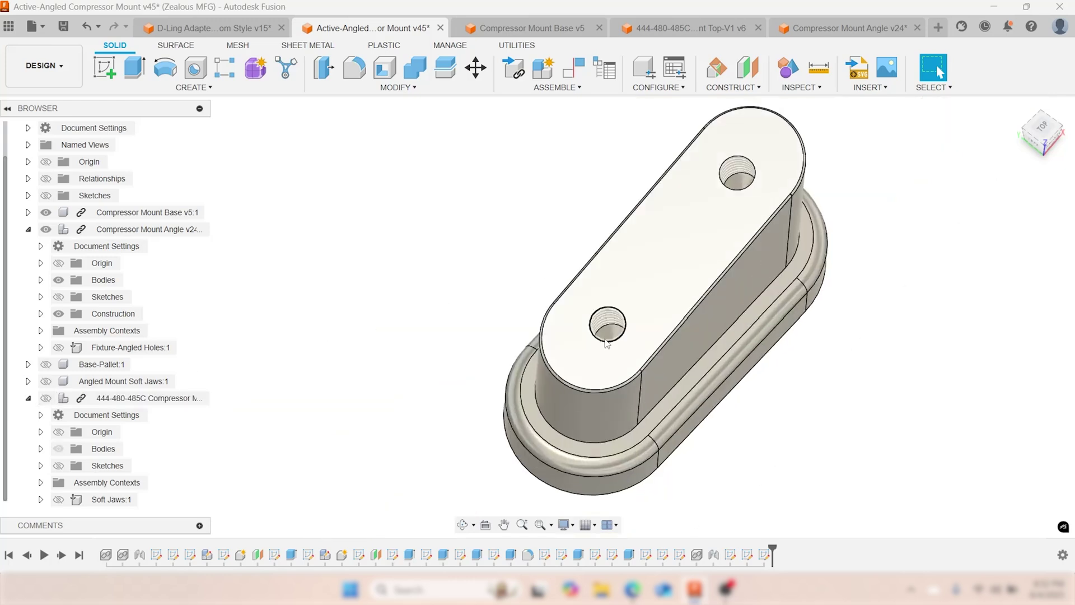
{"action": "scroll", "coordinate": [613, 312], "scroll_direction": "up", "scroll_amount": 5}
{"action": "left_click", "coordinate": [613, 312]}
{"action": "middle_click_drag", "start_coordinate": [577, 370], "coordinate": [489, 220], "text": "shift"}
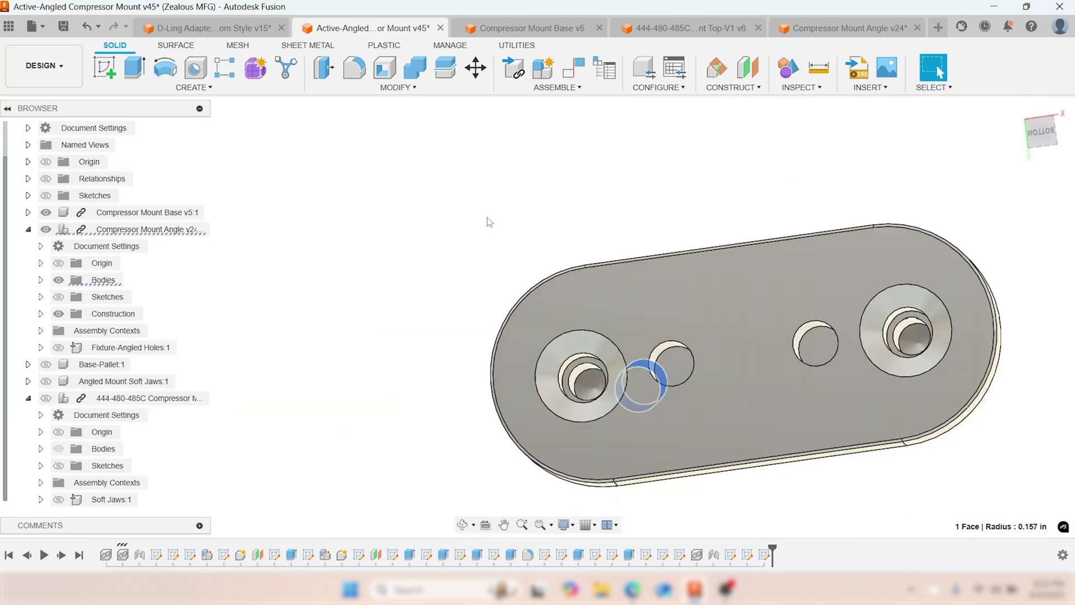
{"action": "scroll", "coordinate": [587, 363], "scroll_direction": "up", "scroll_amount": 1}
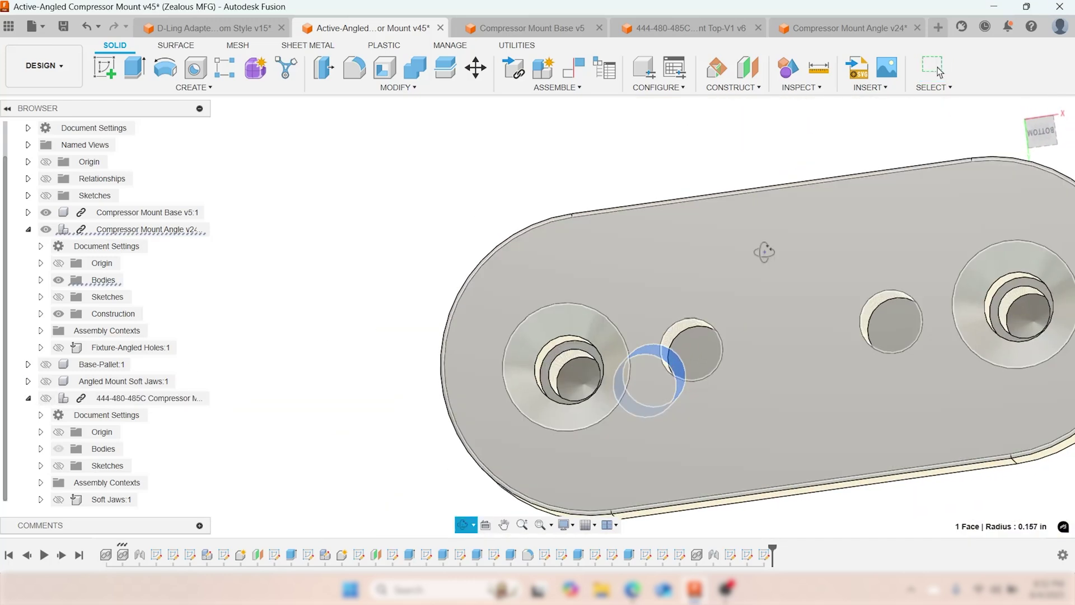
{"action": "middle_click_drag", "start_coordinate": [893, 149], "coordinate": [820, 422], "text": "shift"}
{"action": "scroll", "coordinate": [828, 392], "scroll_direction": "down", "scroll_amount": 1}
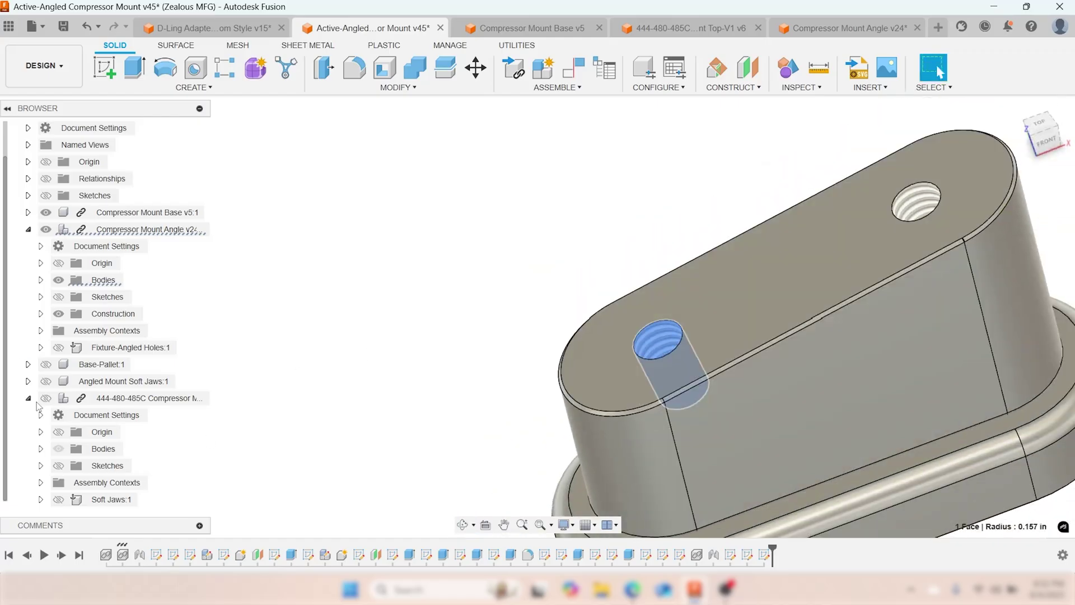
- Show the top plate again and measure the distance between the two countersunk holes in the base's underside
{"action": "left_click", "coordinate": [45, 398]}
{"action": "scroll", "coordinate": [616, 347], "scroll_direction": "down", "scroll_amount": 5}
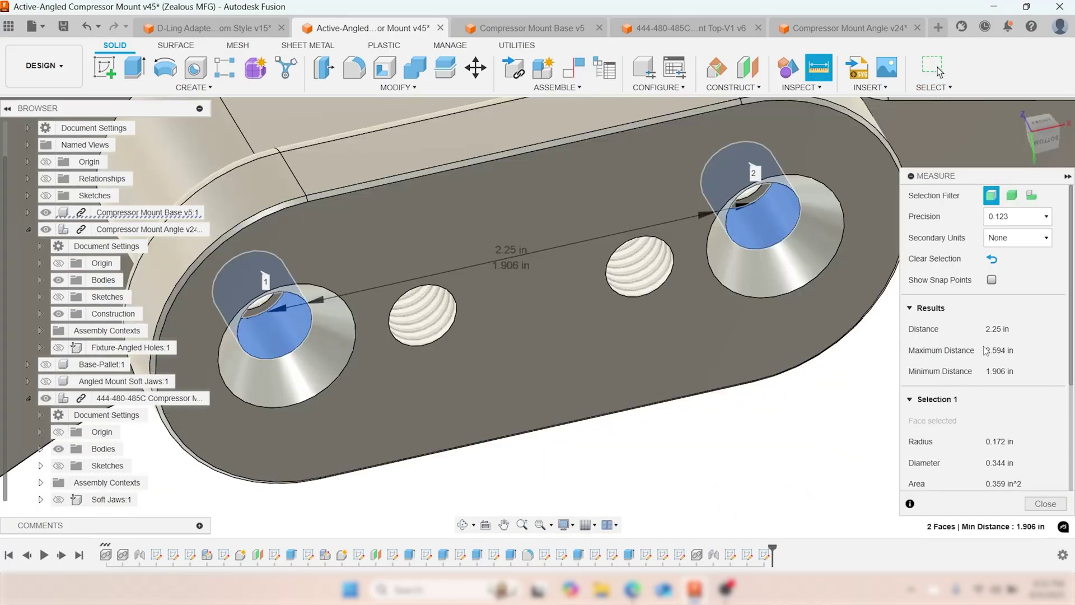
{"action": "scroll", "coordinate": [581, 257], "scroll_direction": "down", "scroll_amount": 5}
{"action": "middle_click_drag", "start_coordinate": [582, 256], "coordinate": [569, 448], "text": "shift"}
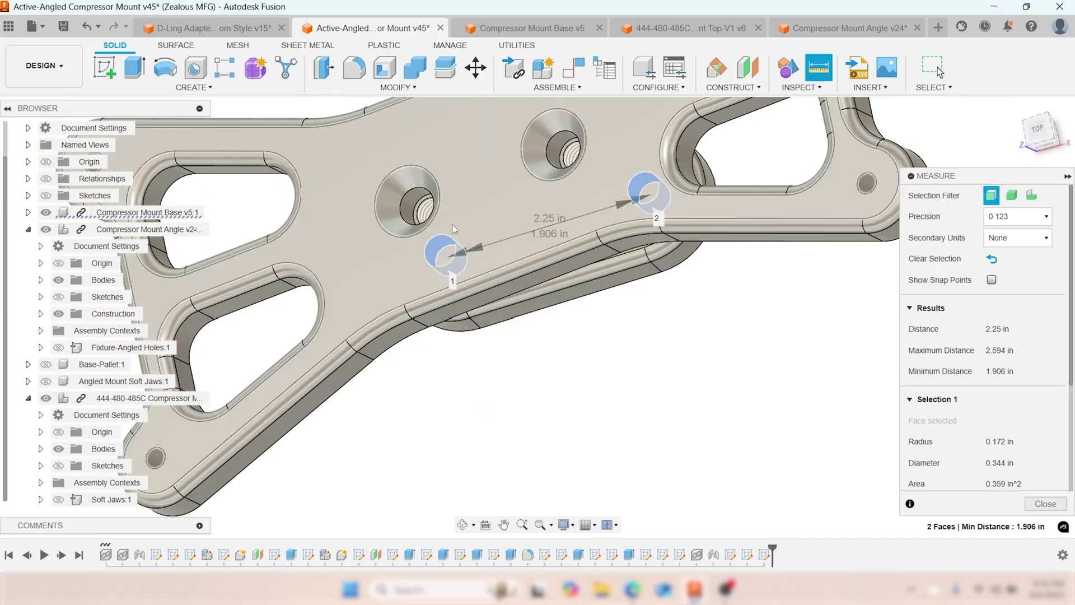
{"action": "scroll", "coordinate": [427, 204], "scroll_direction": "up", "scroll_amount": 4}
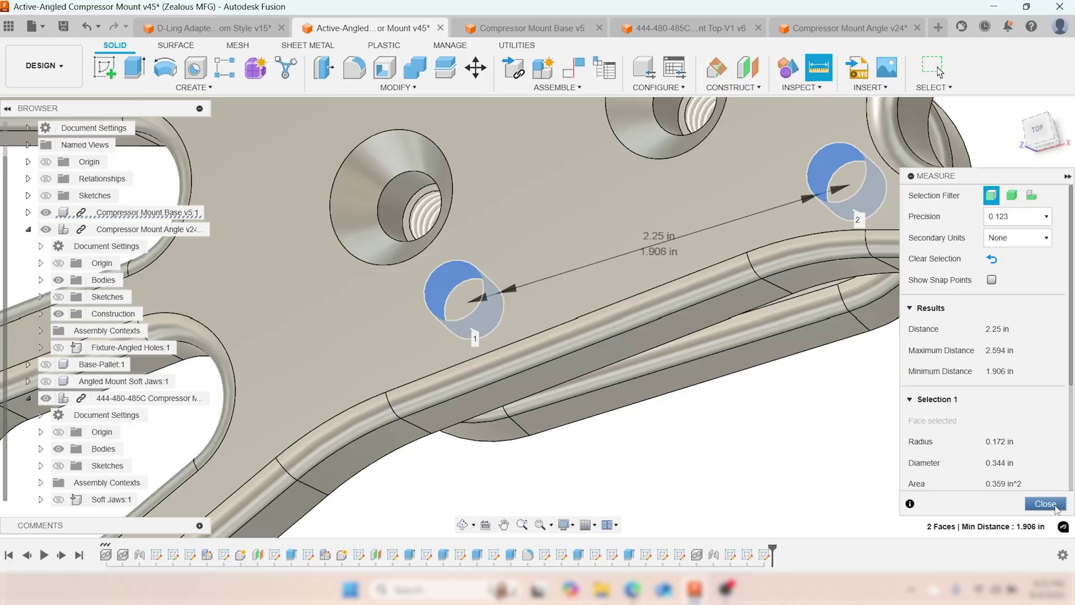
- Compare the measured base hole positions with the top plate's countersunk holes, and close the measurement
{"action": "scroll", "coordinate": [712, 409], "scroll_direction": "down", "scroll_amount": 5}
{"action": "middle_click_drag", "start_coordinate": [714, 426], "coordinate": [737, 483]}
{"action": "middle_click_drag", "start_coordinate": [737, 484], "coordinate": [749, 382], "text": "shift"}
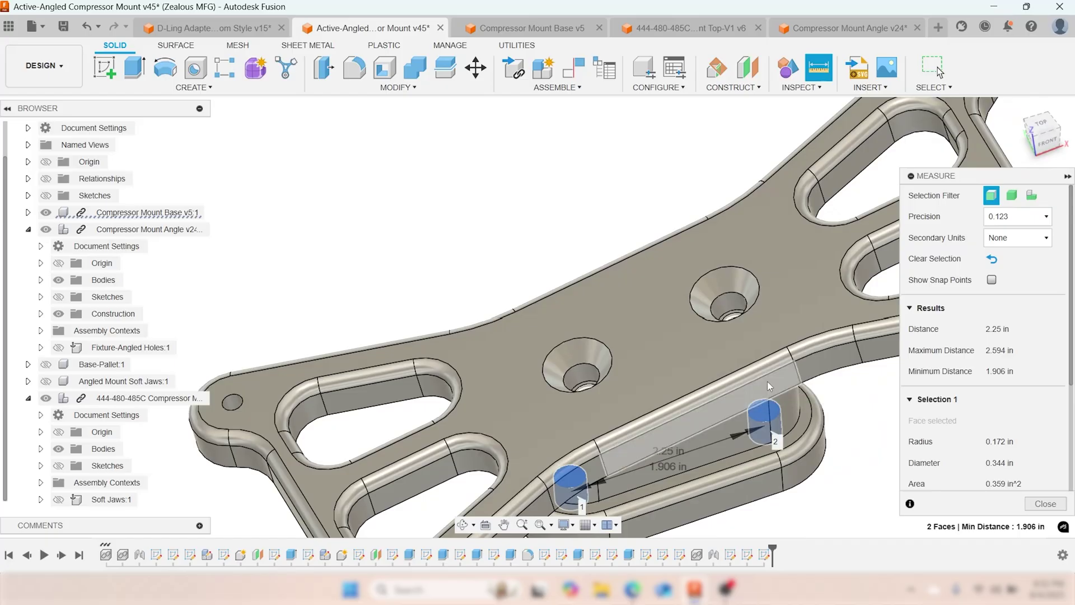
{"action": "scroll", "coordinate": [596, 370], "scroll_direction": "down", "scroll_amount": 5}
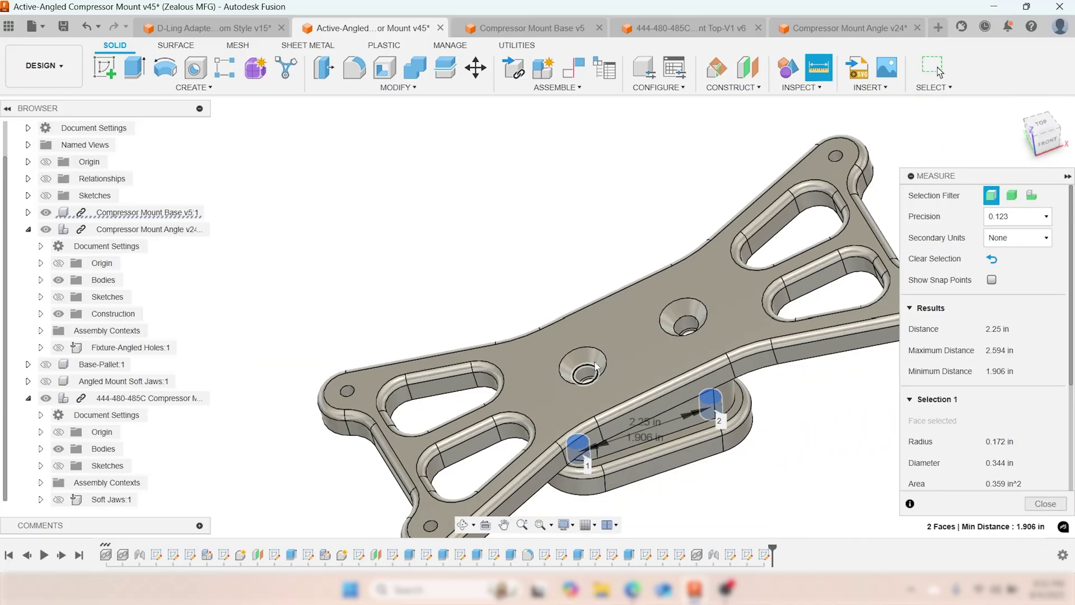
{"action": "middle_click_drag", "start_coordinate": [576, 298], "coordinate": [595, 273], "text": "shift"}
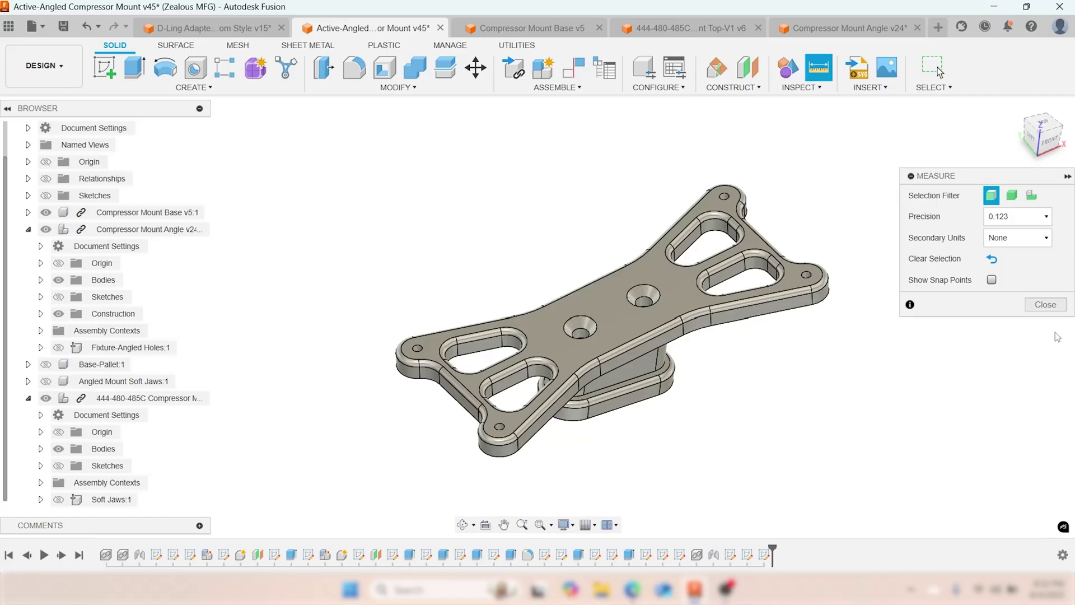
{"action": "left_click", "coordinate": [1045, 304]}
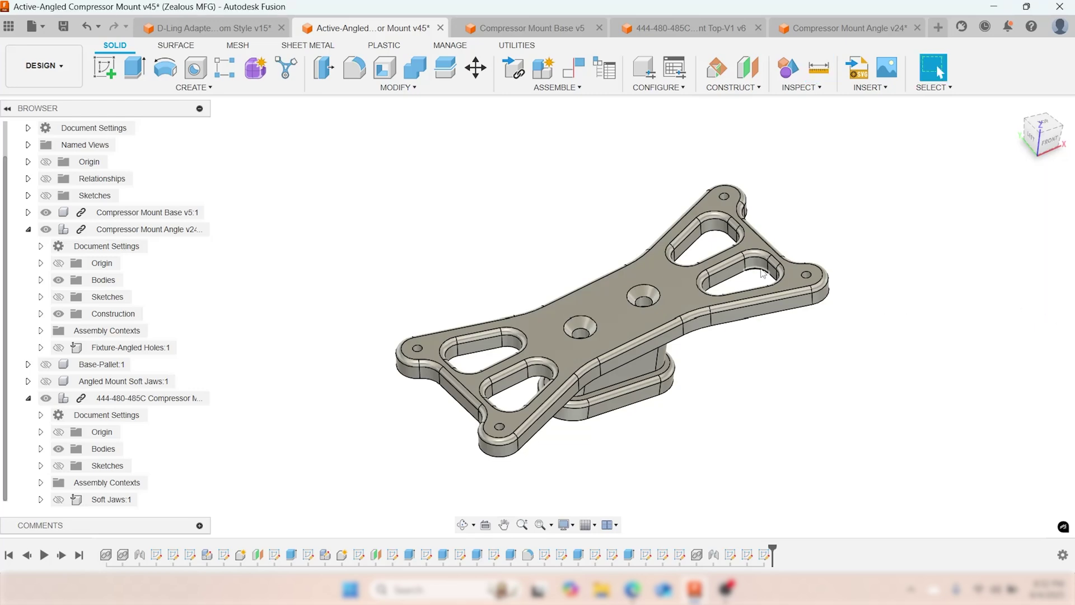
- Edit the 444-480-485C Compressor Mount Top component in place with associativity on
{"action": "scroll", "coordinate": [603, 302], "scroll_direction": "up", "scroll_amount": 2}
{"action": "left_click", "coordinate": [603, 302]}
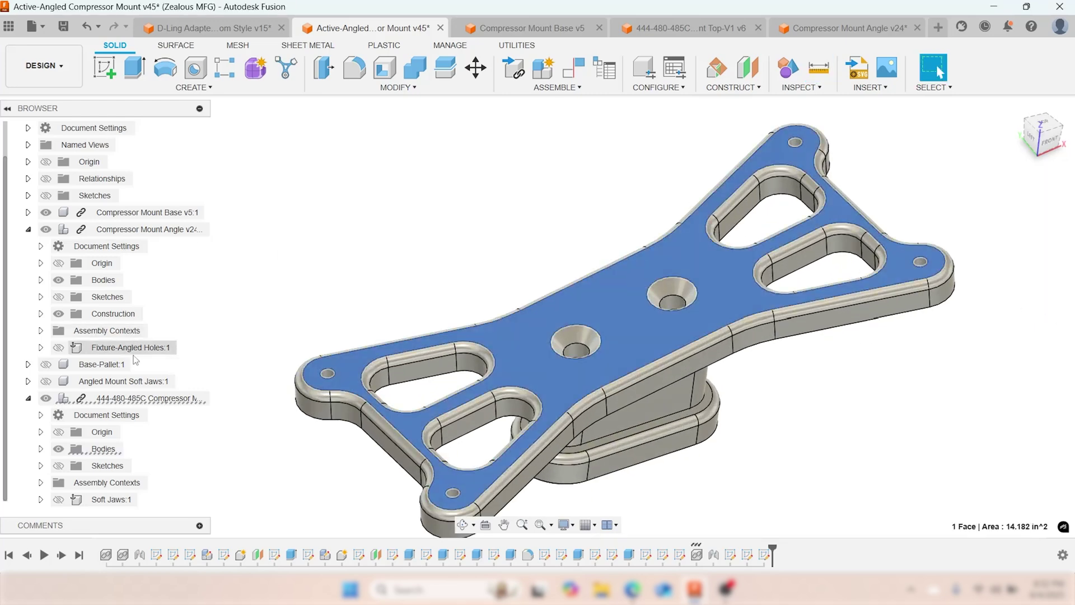
{"action": "right_click", "coordinate": [138, 398]}
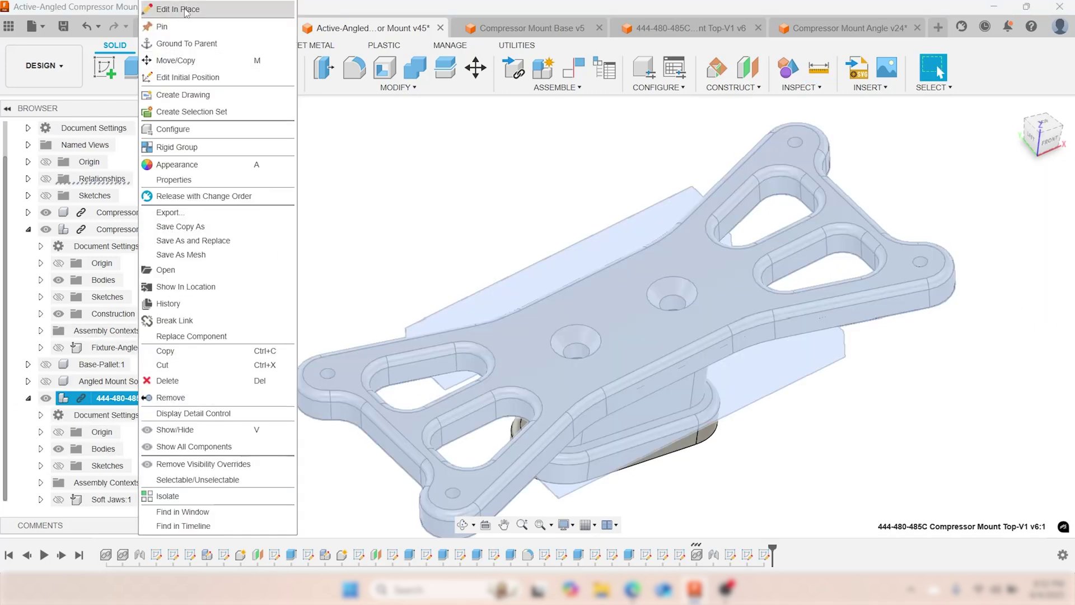
{"action": "left_click", "coordinate": [184, 11]}
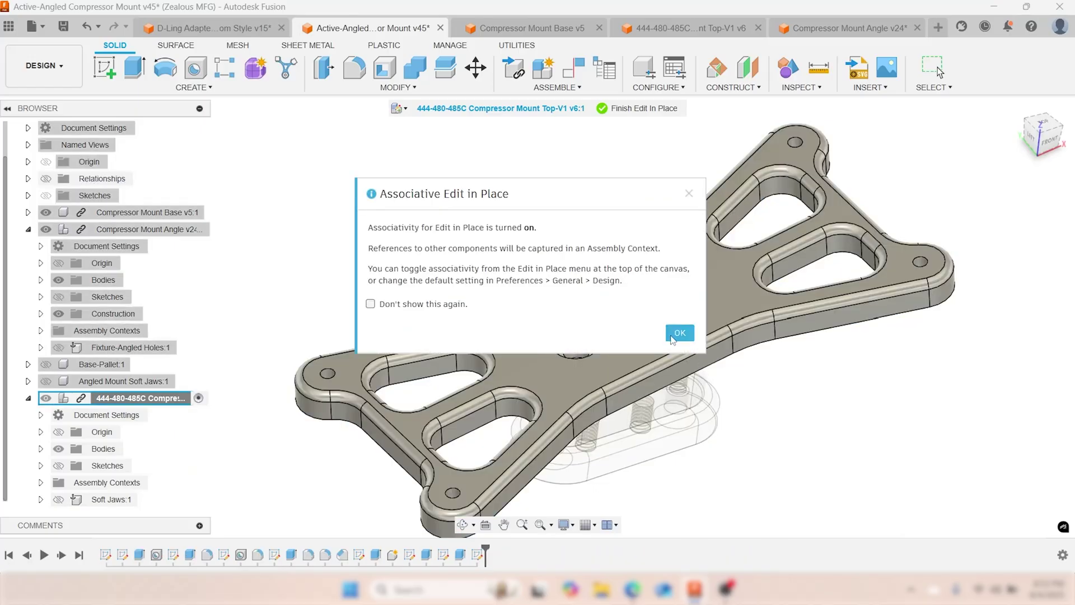
{"action": "left_click", "coordinate": [680, 333]}
- Create a sketch on the plate's top face and project the two threaded hole edges of the angled bracket into it
{"action": "scroll", "coordinate": [638, 331], "scroll_direction": "up", "scroll_amount": 3}
{"action": "left_click", "coordinate": [630, 321]}
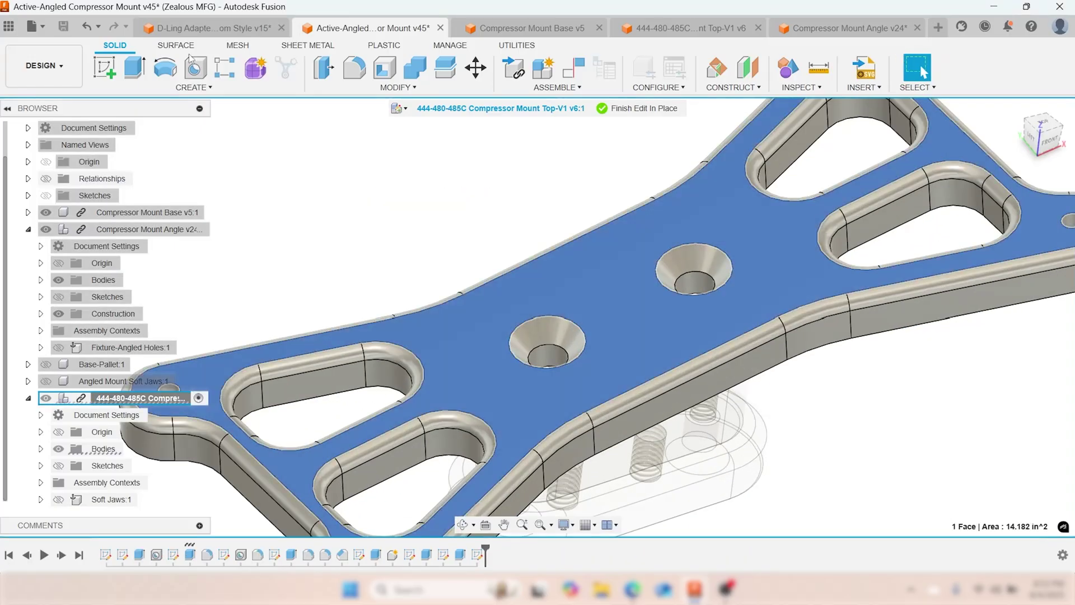
{"action": "left_click", "coordinate": [99, 66]}
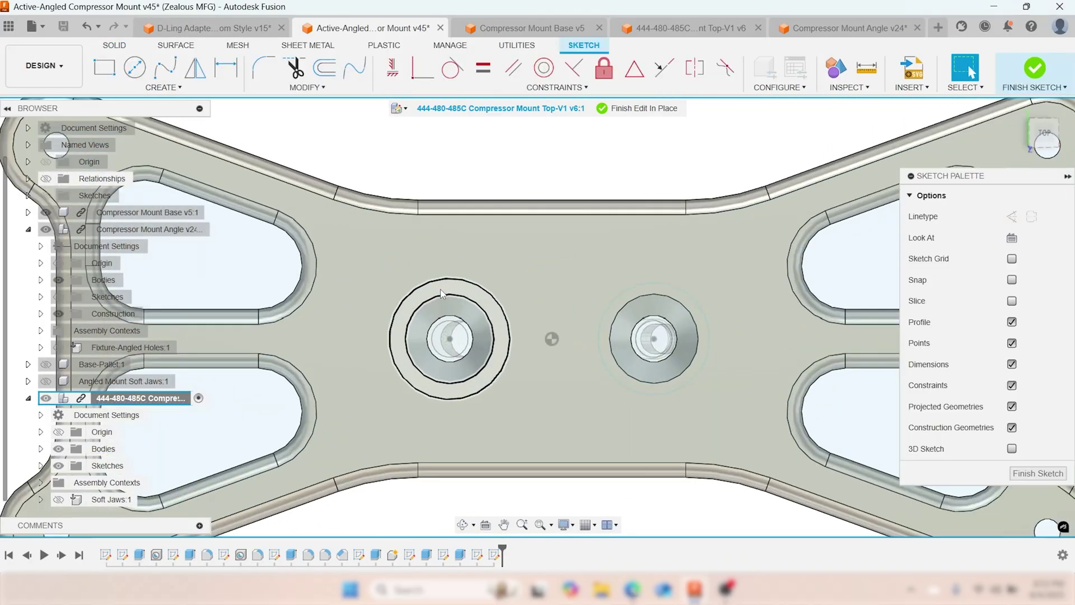
{"action": "scroll", "coordinate": [446, 327], "scroll_direction": "up", "scroll_amount": 3}
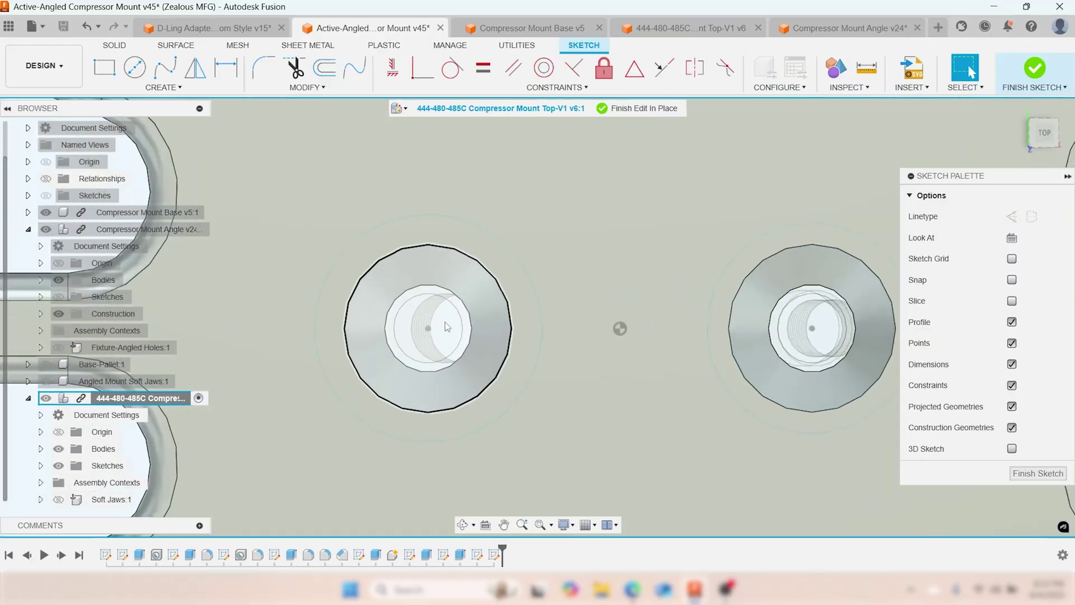
{"action": "key", "text": "p"}
{"action": "left_click", "coordinate": [429, 297]}
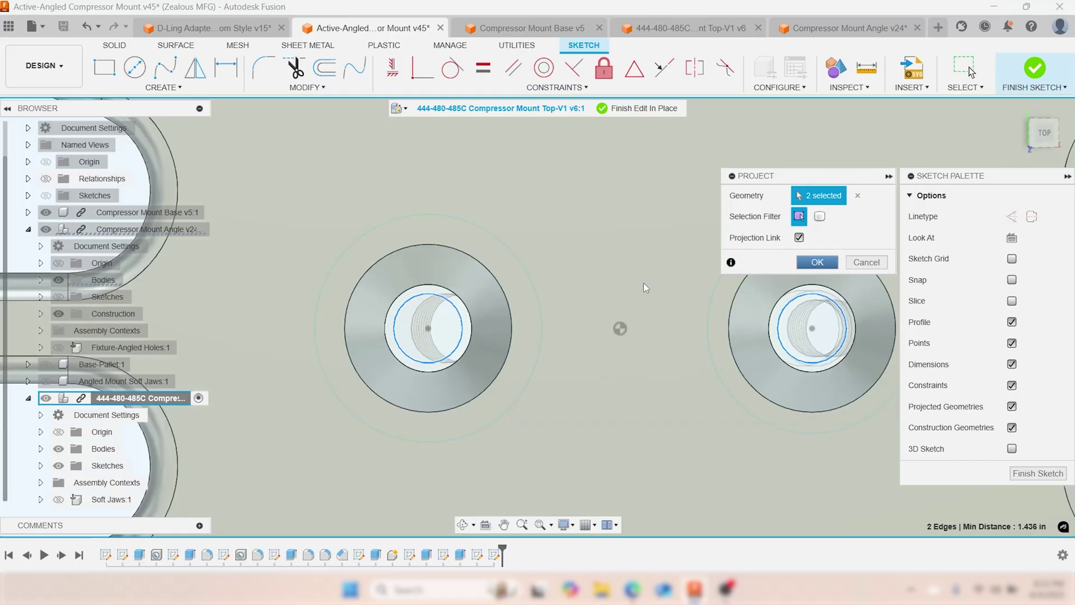
{"action": "left_click", "coordinate": [833, 260]}
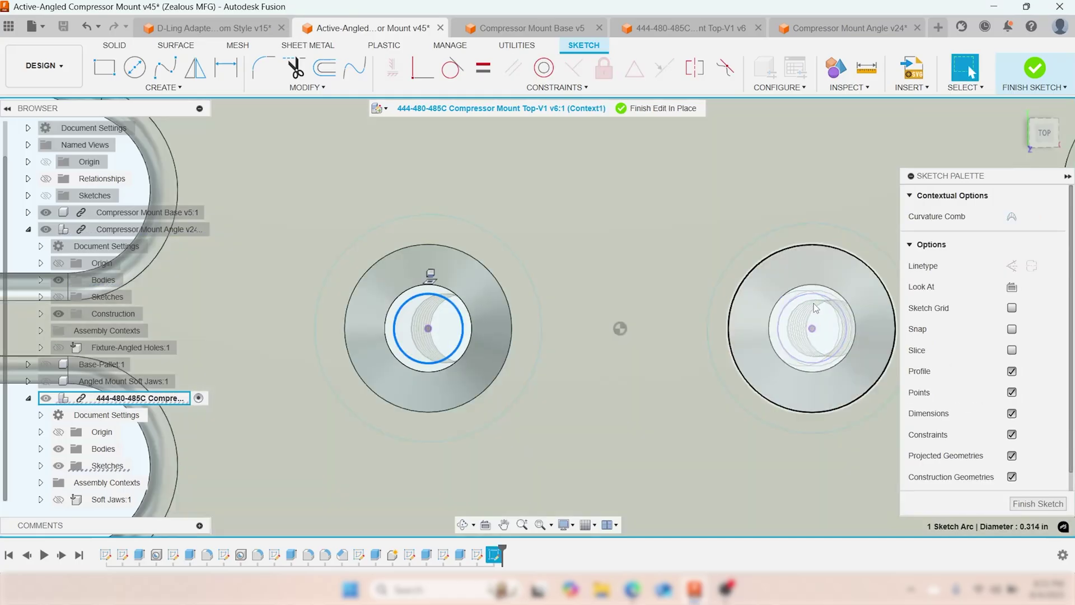
- Check the diameters of the two projected circles, finish the sketch, and show the top component's sketches
{"action": "left_click", "coordinate": [796, 309]}
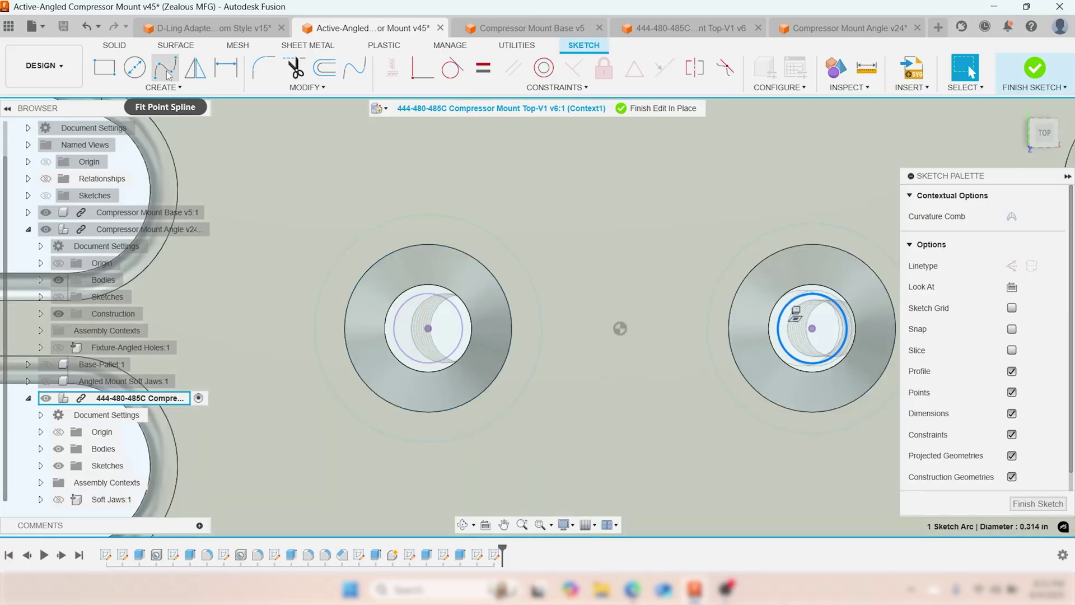
{"action": "left_click", "coordinate": [134, 68]}
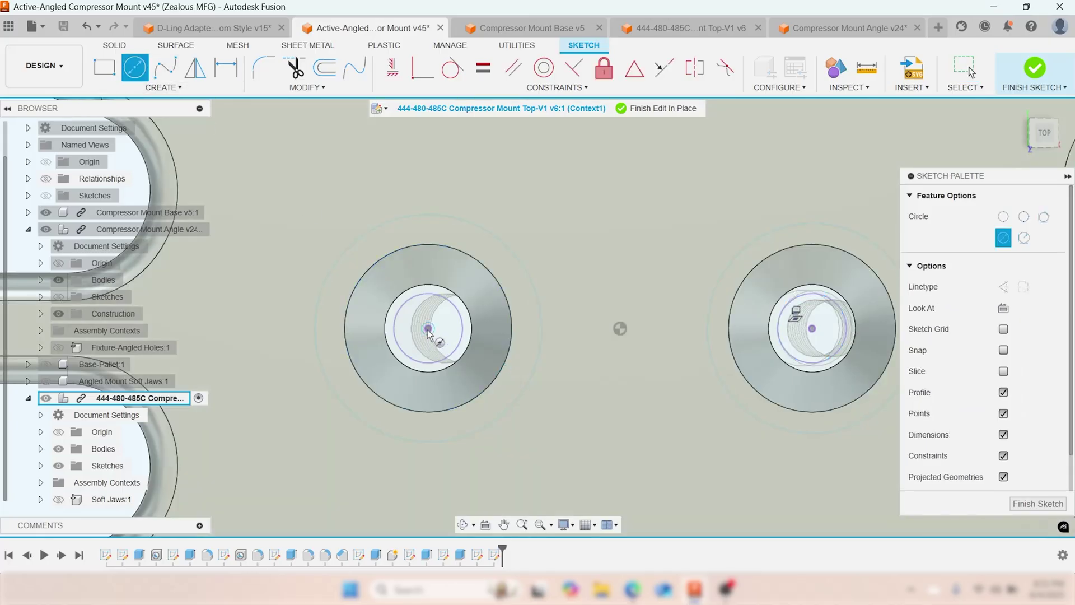
{"action": "left_click", "coordinate": [1038, 504]}
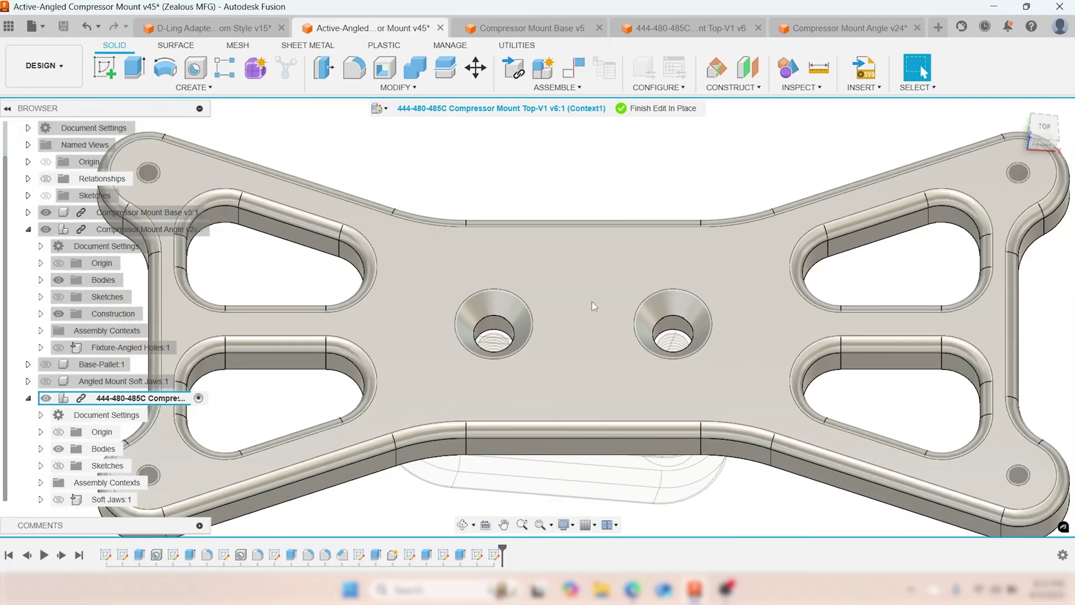
{"action": "left_click", "coordinate": [59, 466]}
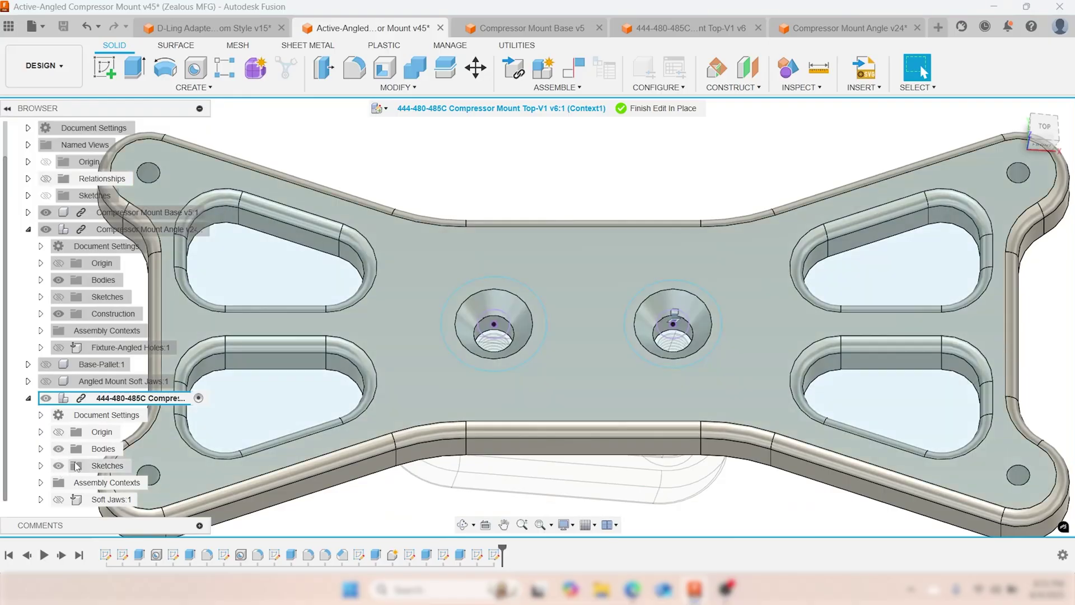
- Start a counterbore Hole feature placed on the two projected circle centre points in the top plate
{"action": "left_click", "coordinate": [198, 70]}
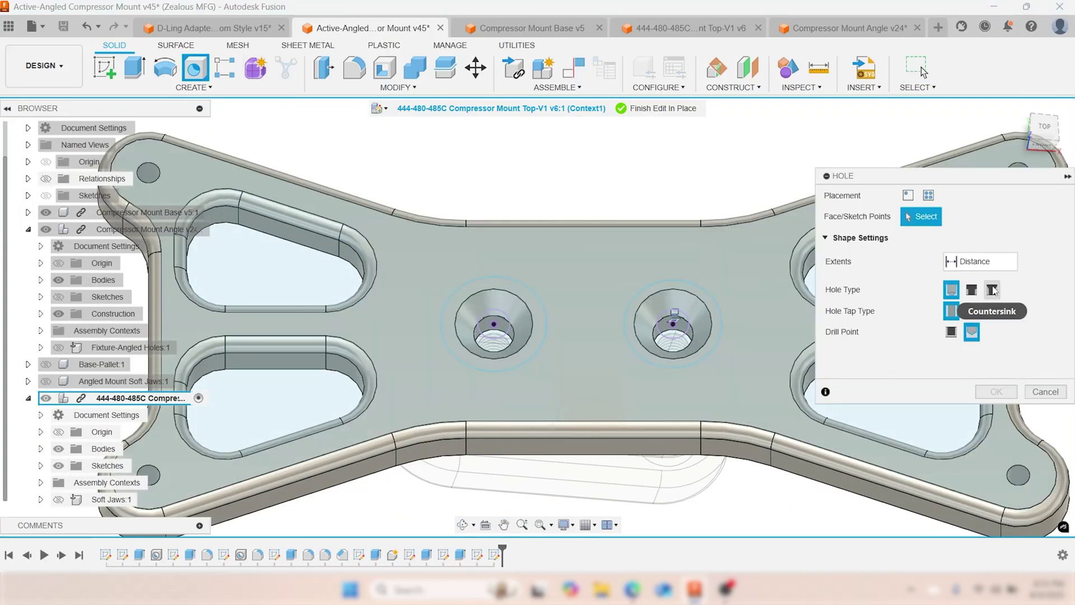
{"action": "left_click", "coordinate": [993, 290]}
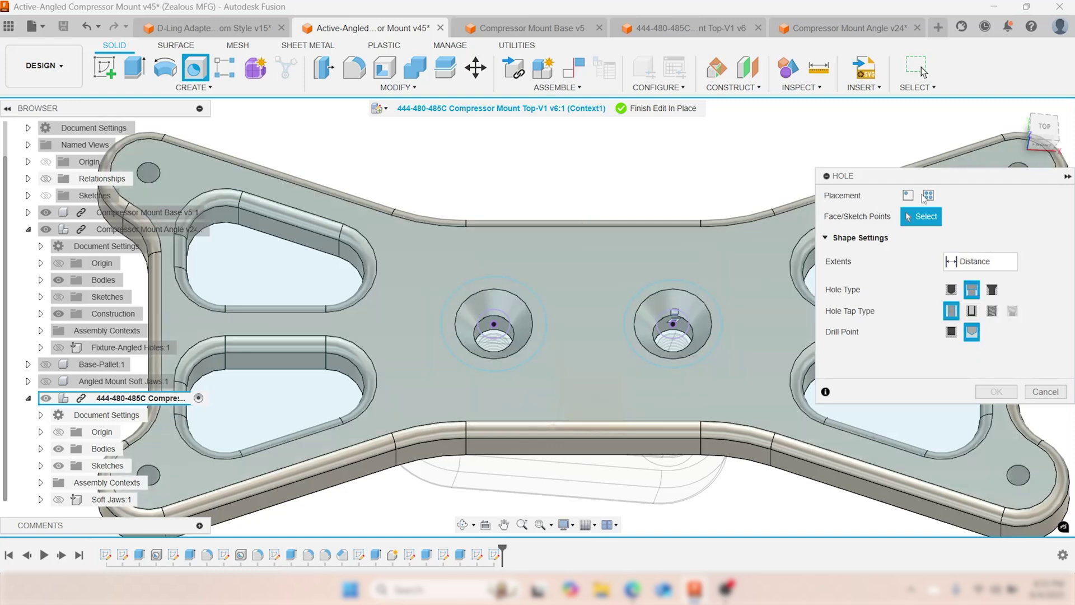
{"action": "left_click", "coordinate": [674, 328]}
{"action": "left_click", "coordinate": [494, 325]}
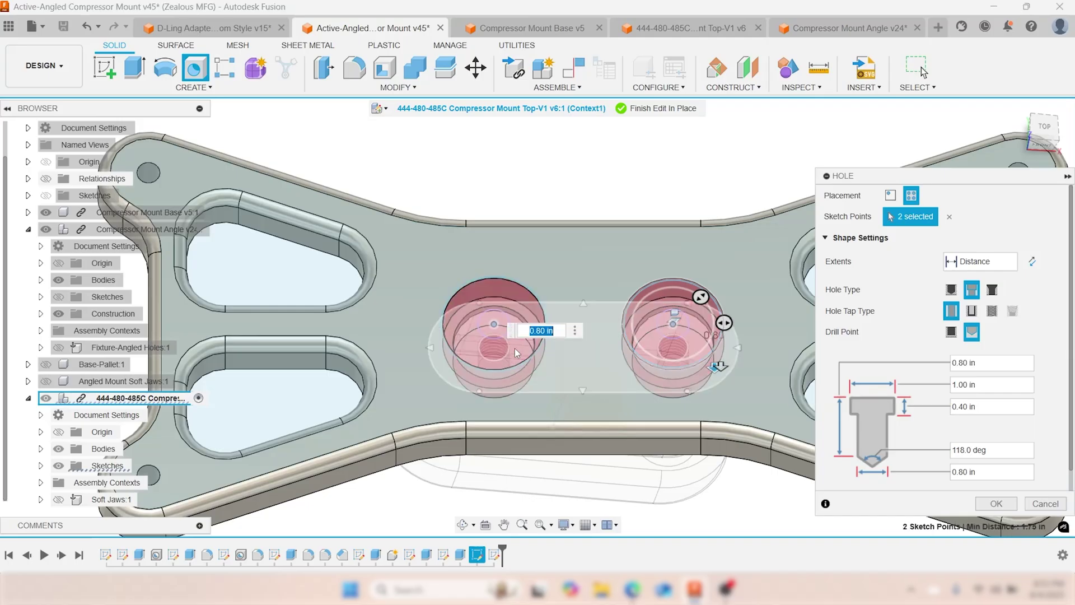
{"action": "scroll", "coordinate": [516, 352], "scroll_direction": "up", "scroll_amount": 5}
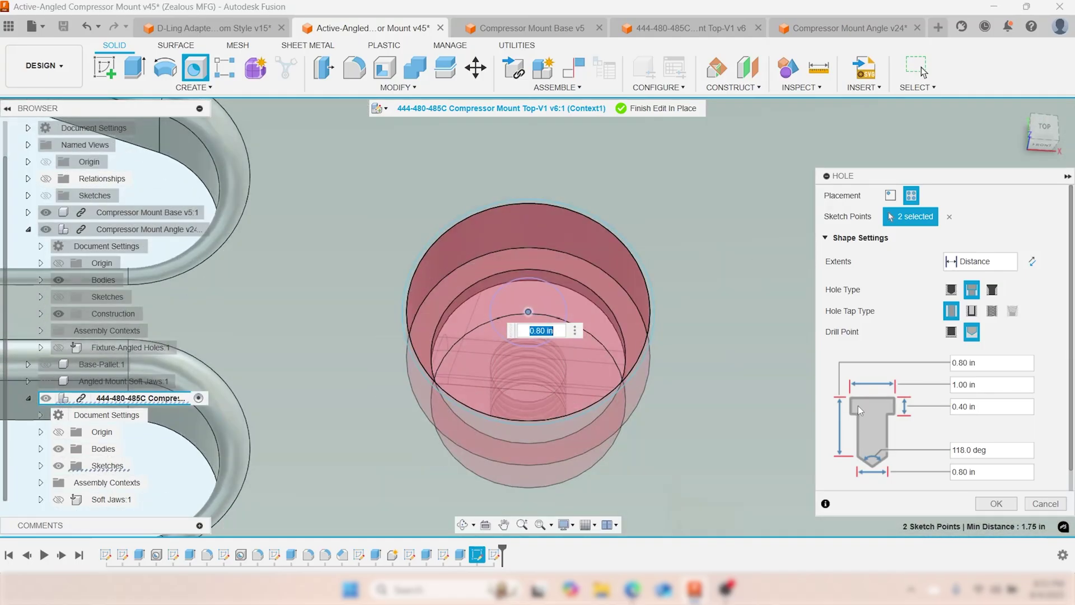
{"action": "scroll", "coordinate": [918, 403], "scroll_direction": "down", "scroll_amount": 1}
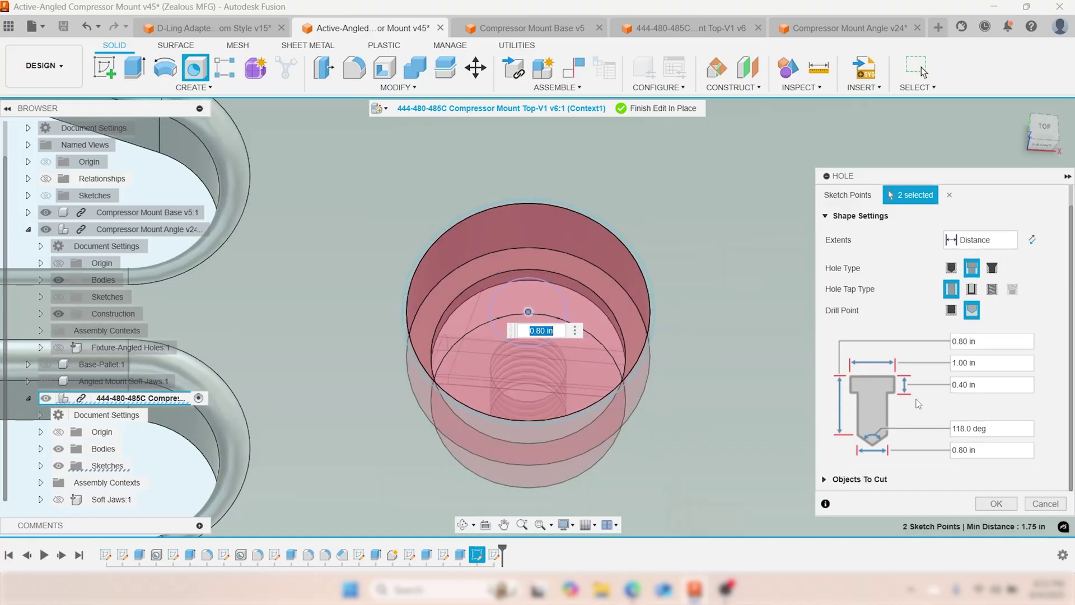
- Try a clearance counterbore for an M12 Socket Head Cap Screw, Ansi Metric M Profile with Normal fit, at the two projected points
{"action": "left_click", "coordinate": [972, 289]}
{"action": "scroll", "coordinate": [930, 437], "scroll_direction": "down", "scroll_amount": 4}
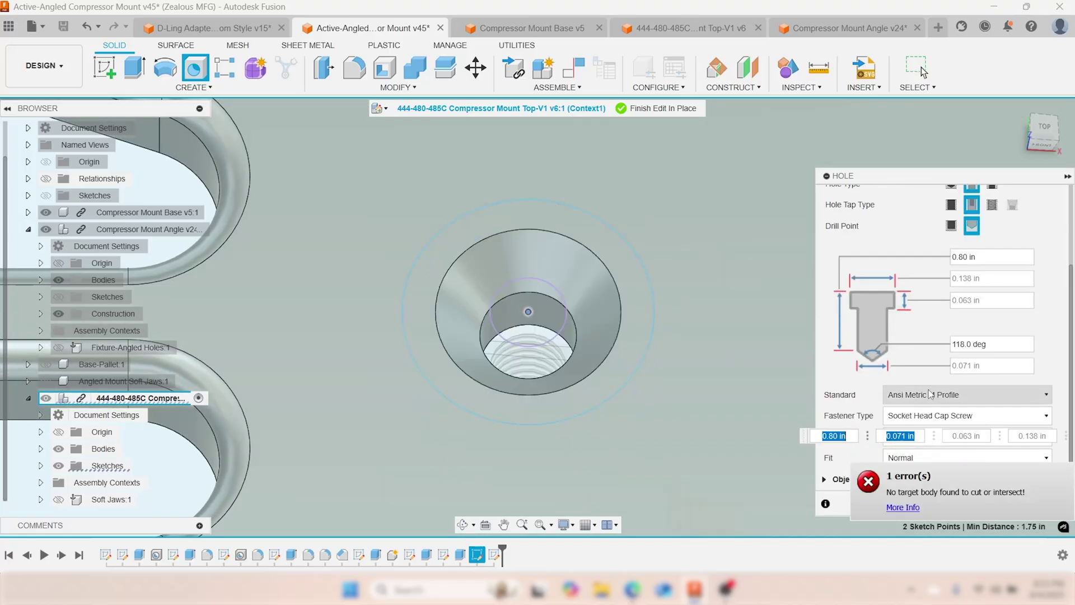
{"action": "left_click", "coordinate": [923, 394]}
{"action": "left_click", "coordinate": [922, 412]}
{"action": "left_click", "coordinate": [925, 415]}
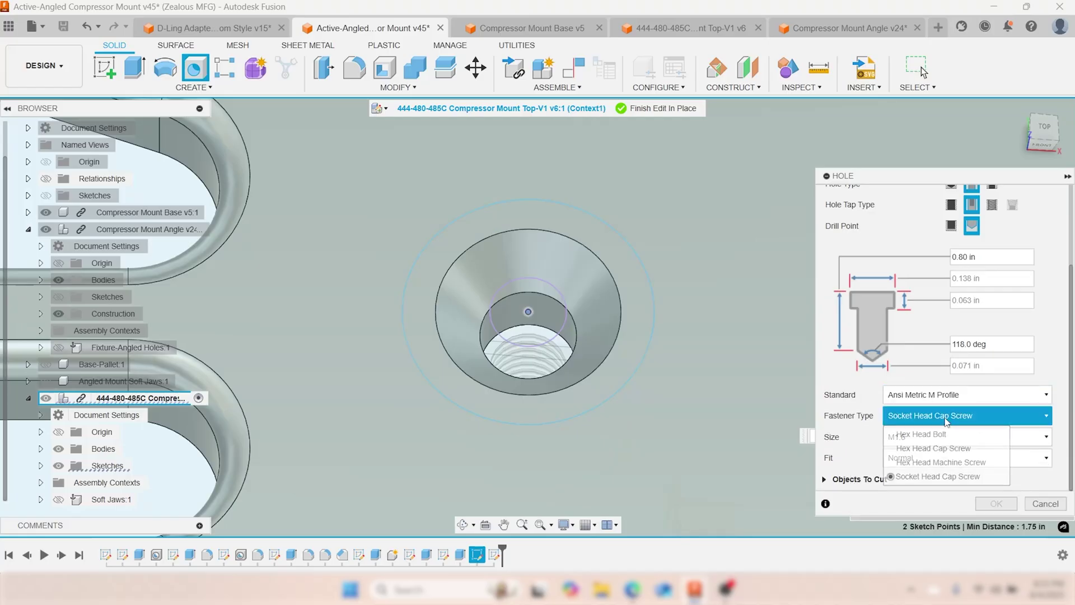
{"action": "left_click", "coordinate": [920, 427]}
{"action": "left_click", "coordinate": [923, 436]}
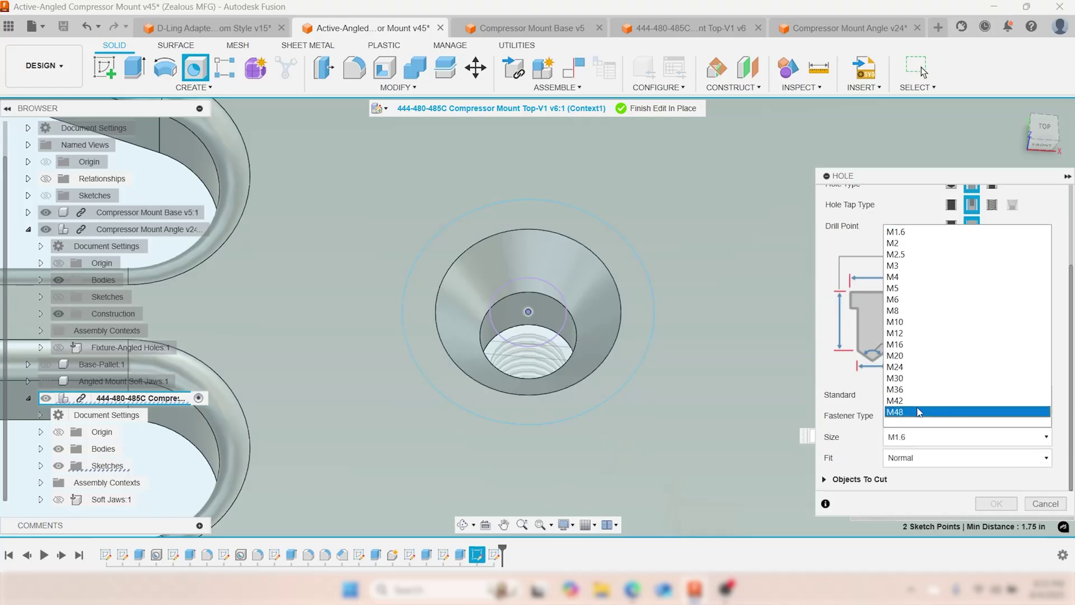
{"action": "left_click", "coordinate": [902, 408]}
{"action": "scroll", "coordinate": [703, 355], "scroll_direction": "down", "scroll_amount": 5}
{"action": "left_click", "coordinate": [924, 437]}
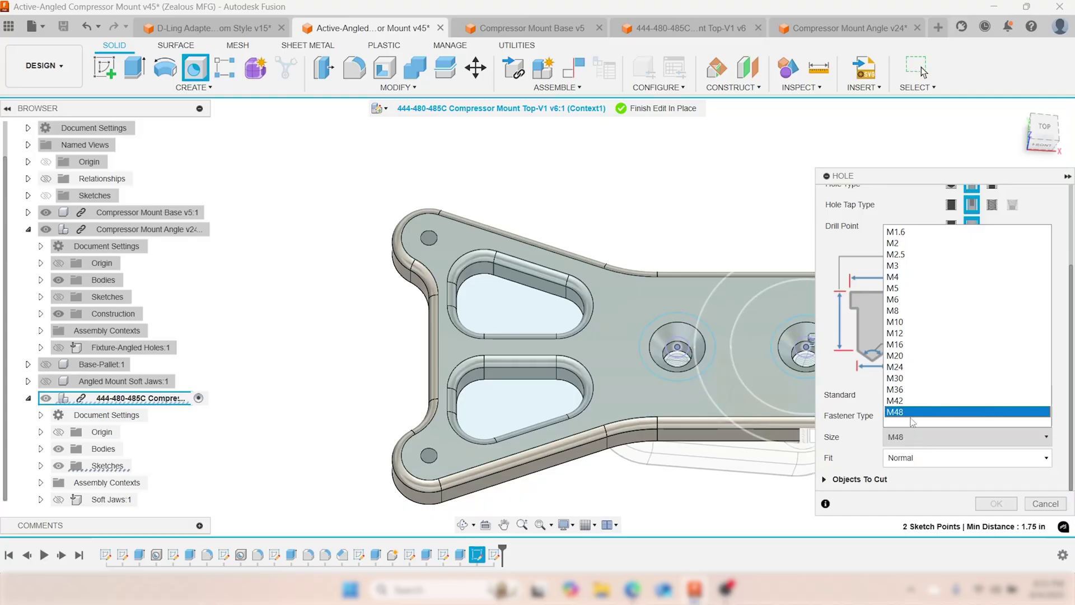
{"action": "left_click", "coordinate": [896, 333]}
{"action": "scroll", "coordinate": [711, 426], "scroll_direction": "up", "scroll_amount": 5}
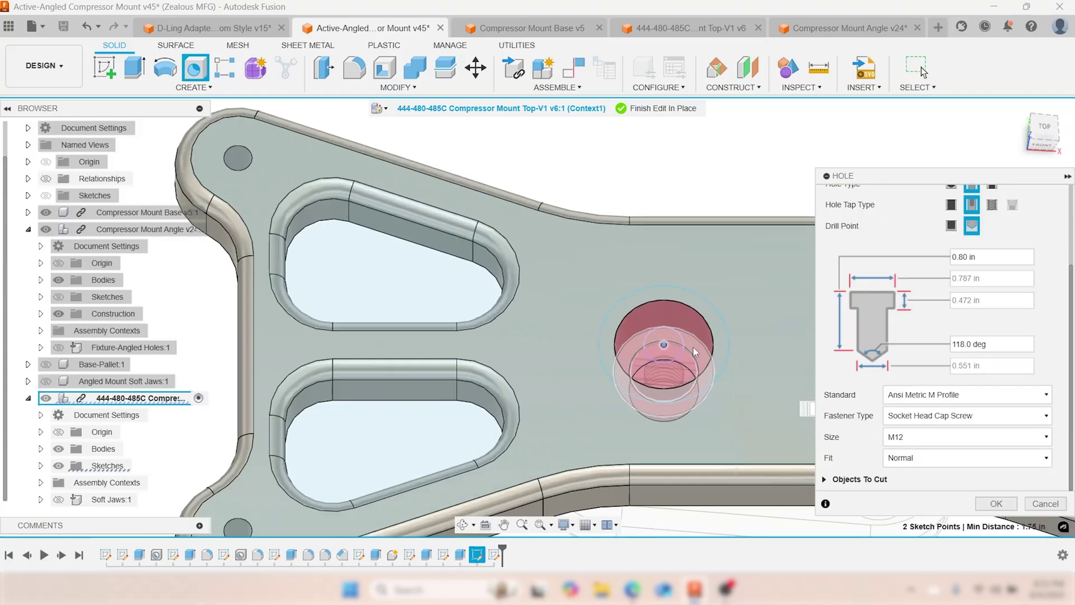
- Inspect the counterbore preview through the top plate and cancel the Hole feature
{"action": "scroll", "coordinate": [710, 426], "scroll_direction": "down", "scroll_amount": 4}
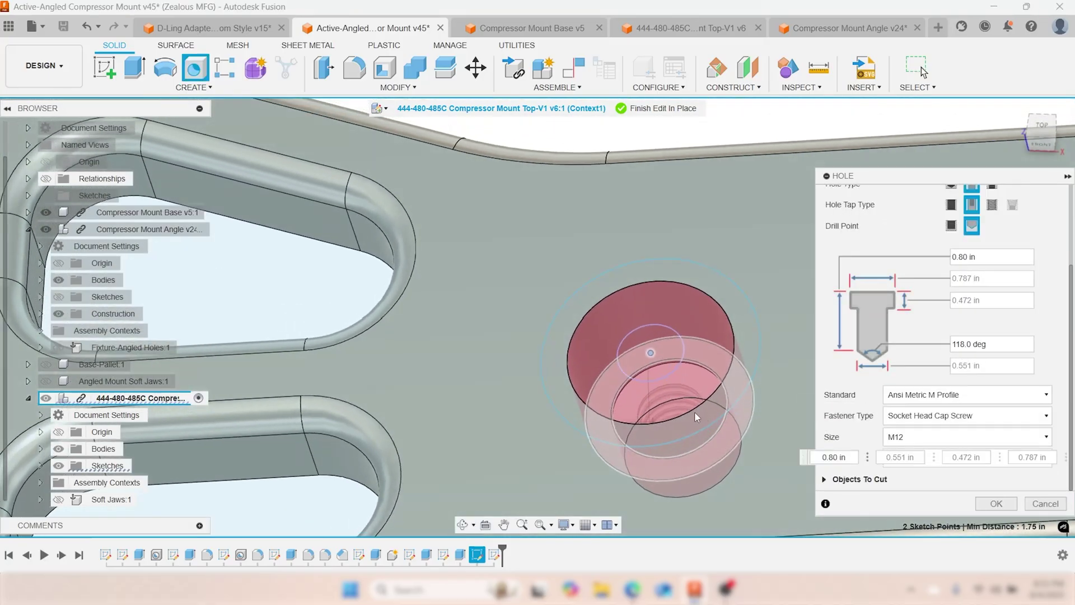
{"action": "middle_click_drag", "start_coordinate": [772, 443], "coordinate": [679, 416], "text": "shift"}
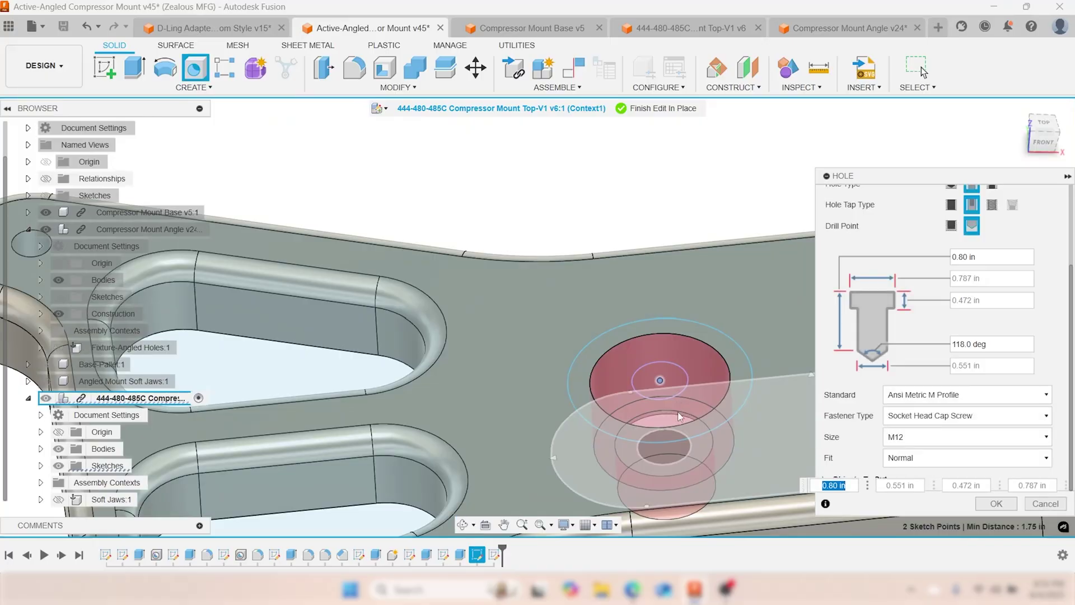
{"action": "scroll", "coordinate": [679, 417], "scroll_direction": "down", "scroll_amount": 5}
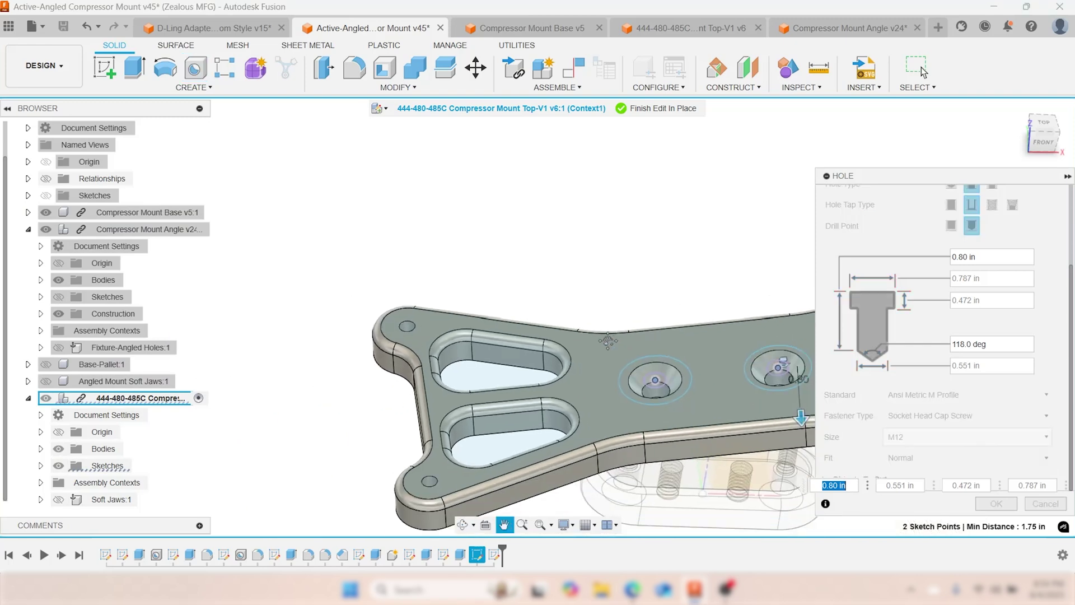
{"action": "middle_click_drag", "start_coordinate": [610, 321], "coordinate": [652, 282], "text": "shift"}
{"action": "left_click", "coordinate": [1042, 502]}
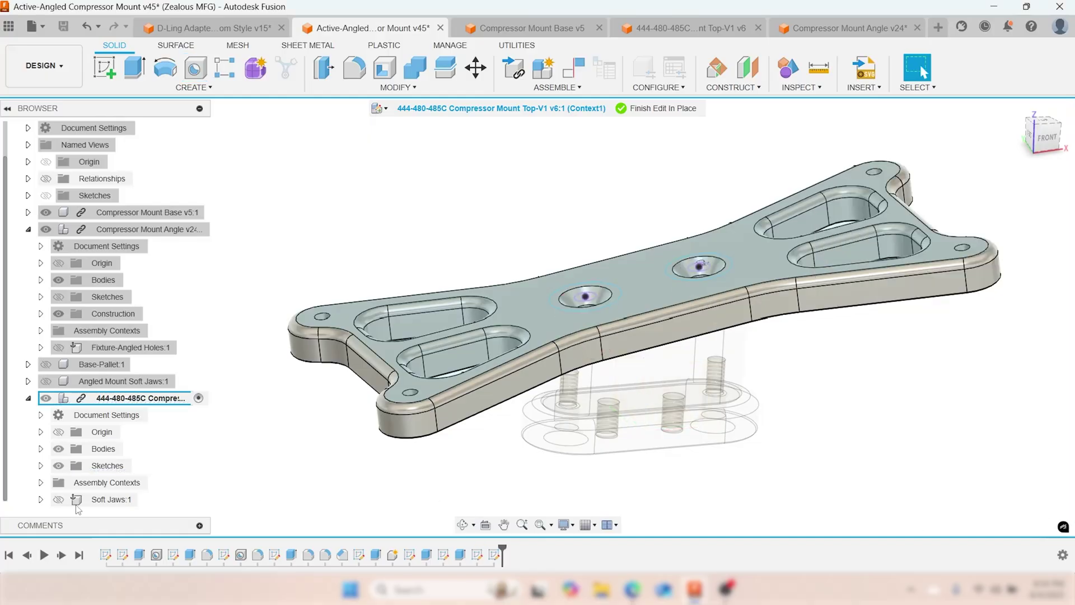
- Hide the top component's sketches and finish the edit in place to return to the parent assembly
{"action": "left_click", "coordinate": [58, 466]}
{"action": "scroll", "coordinate": [637, 297], "scroll_direction": "up", "scroll_amount": 3}
{"action": "mouse_move", "coordinate": [615, 298]}
{"action": "middle_mouse_down", "text": "shift"}
{"action": "mouse_move", "coordinate": [593, 387]}
{"action": "mouse_move", "coordinate": [638, 390]}
{"action": "mouse_move", "coordinate": [628, 388]}
{"action": "mouse_move", "coordinate": [640, 371]}
{"action": "middle_mouse_up", "text": "shift"}
{"action": "scroll", "coordinate": [612, 314], "scroll_direction": "down", "scroll_amount": 3}
{"action": "scroll", "coordinate": [641, 372], "scroll_direction": "down", "scroll_amount": 3}
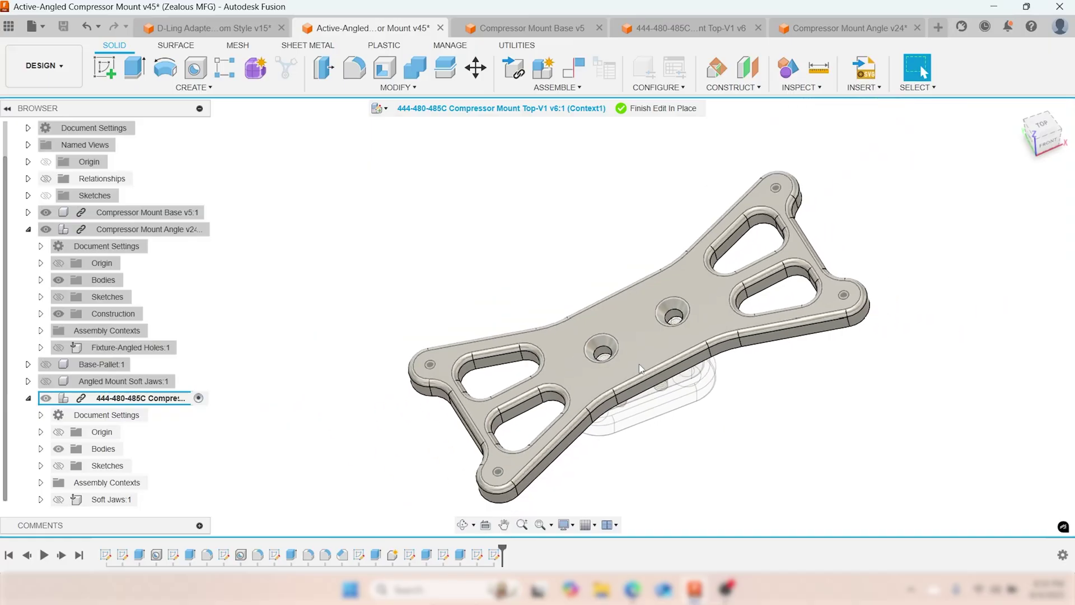
{"action": "left_click", "coordinate": [645, 108]}
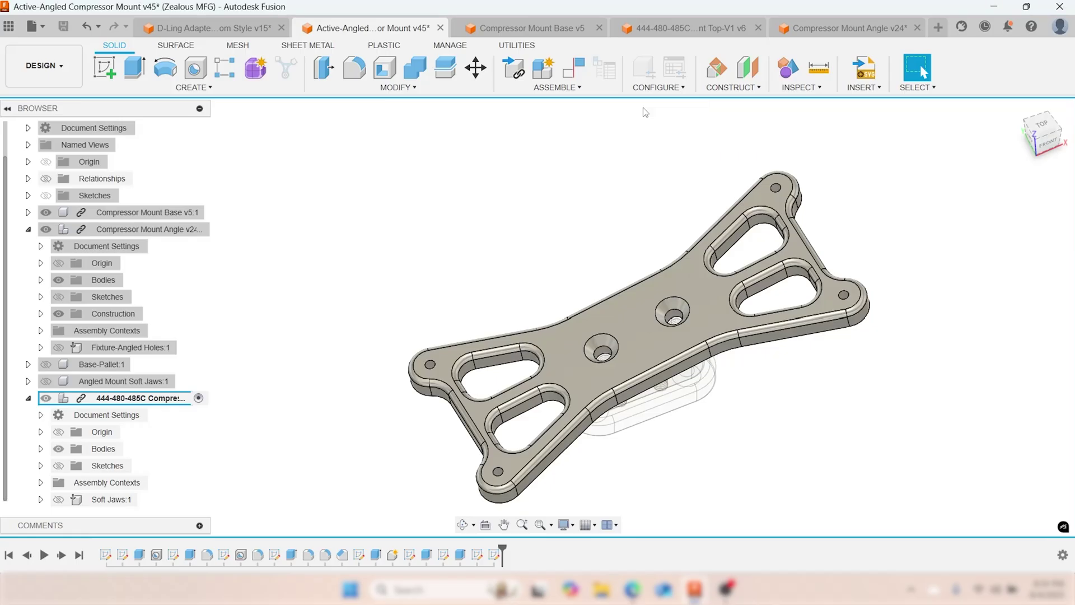
- Review the assembly, switch to the Manufacture workspace with the Soft Jaws Top Cove setup, and save the design
{"action": "middle_click_drag", "start_coordinate": [643, 192], "coordinate": [643, 334], "text": "shift"}
{"action": "scroll", "coordinate": [579, 346], "scroll_direction": "down", "scroll_amount": 3}
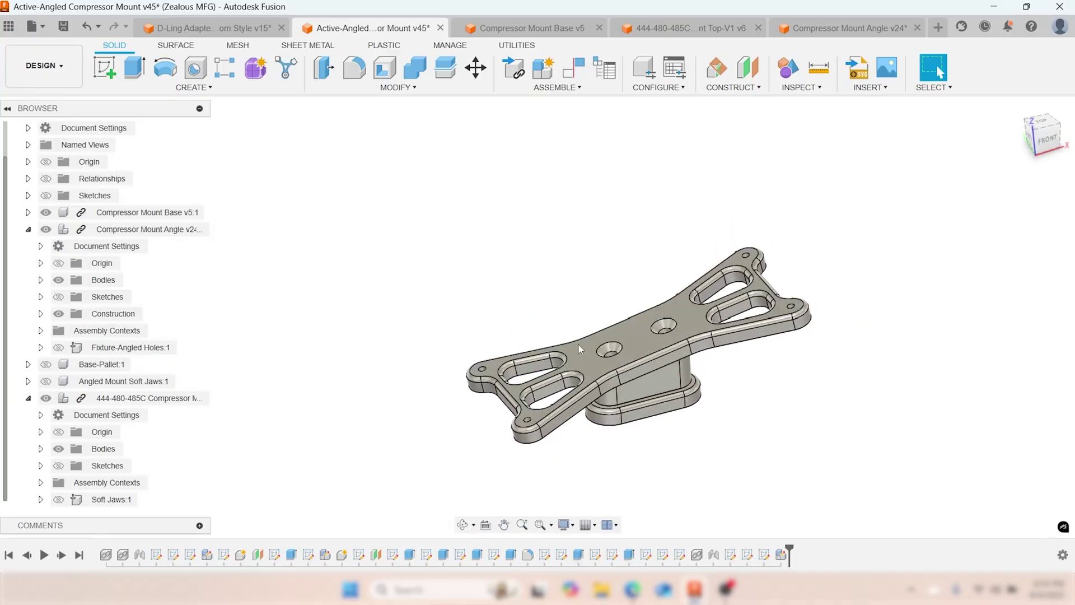
{"action": "scroll", "coordinate": [632, 406], "scroll_direction": "up", "scroll_amount": 2}
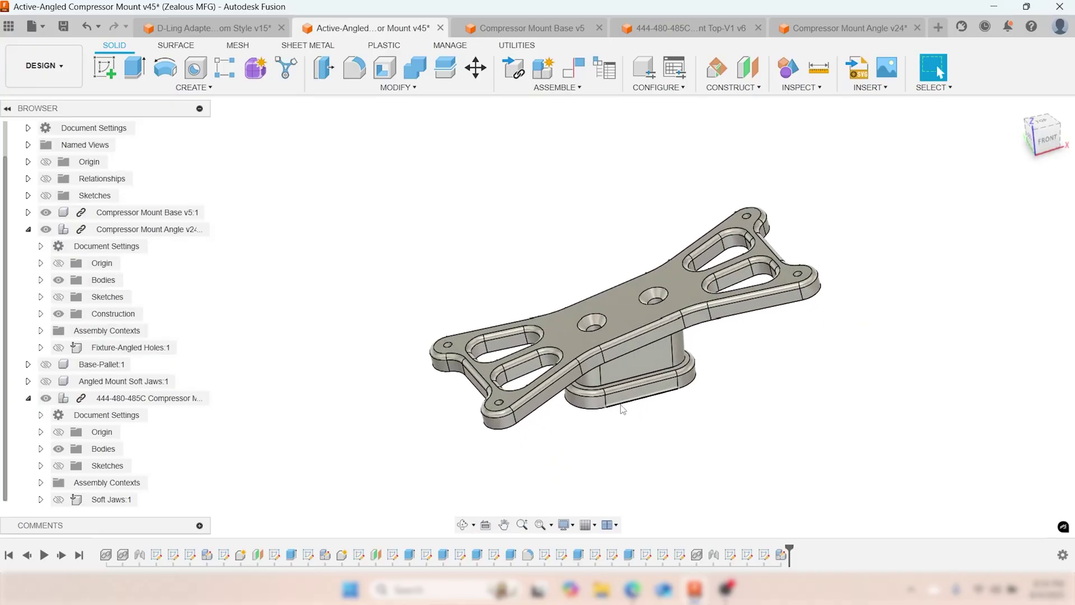
{"action": "middle_click_drag", "start_coordinate": [623, 409], "coordinate": [652, 405], "text": "shift"}
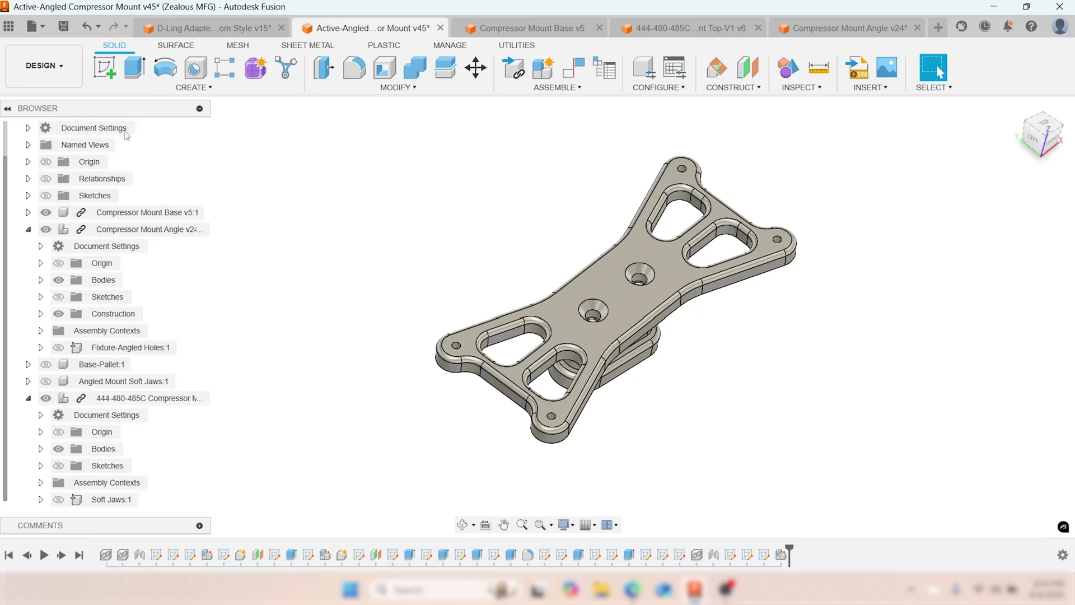
{"action": "left_click", "coordinate": [62, 75]}
{"action": "left_click", "coordinate": [39, 220]}
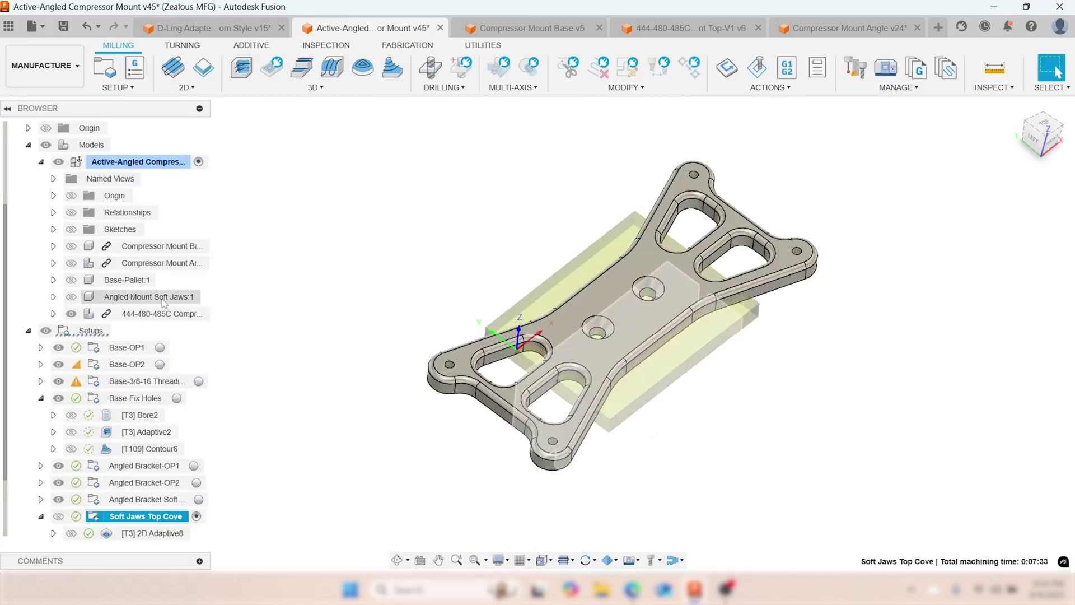
{"action": "scroll", "coordinate": [145, 347], "scroll_direction": "down", "scroll_amount": 2}
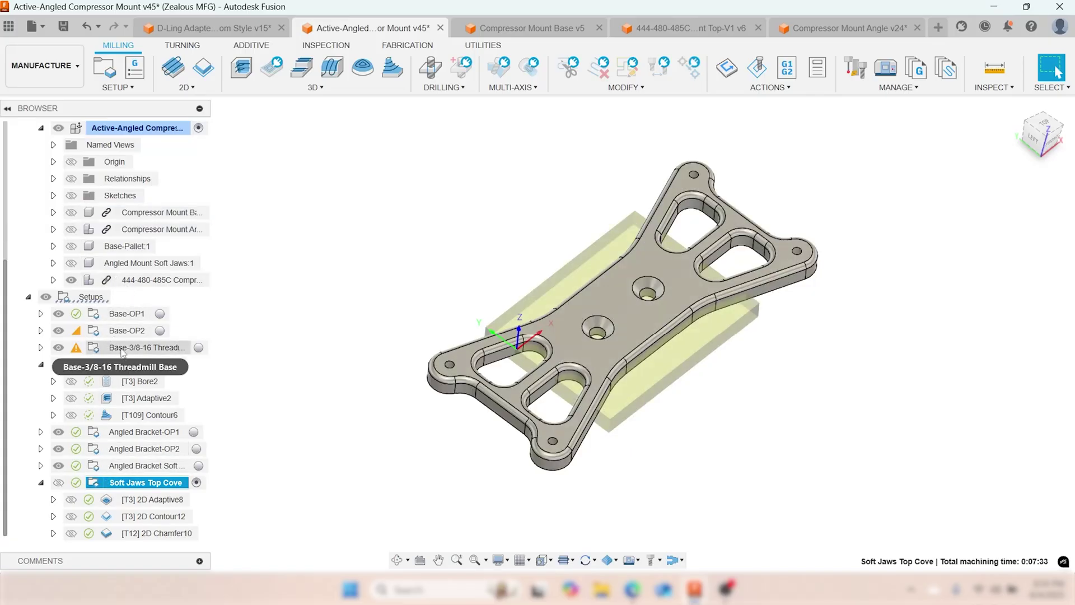
{"action": "left_click", "coordinate": [65, 31]}
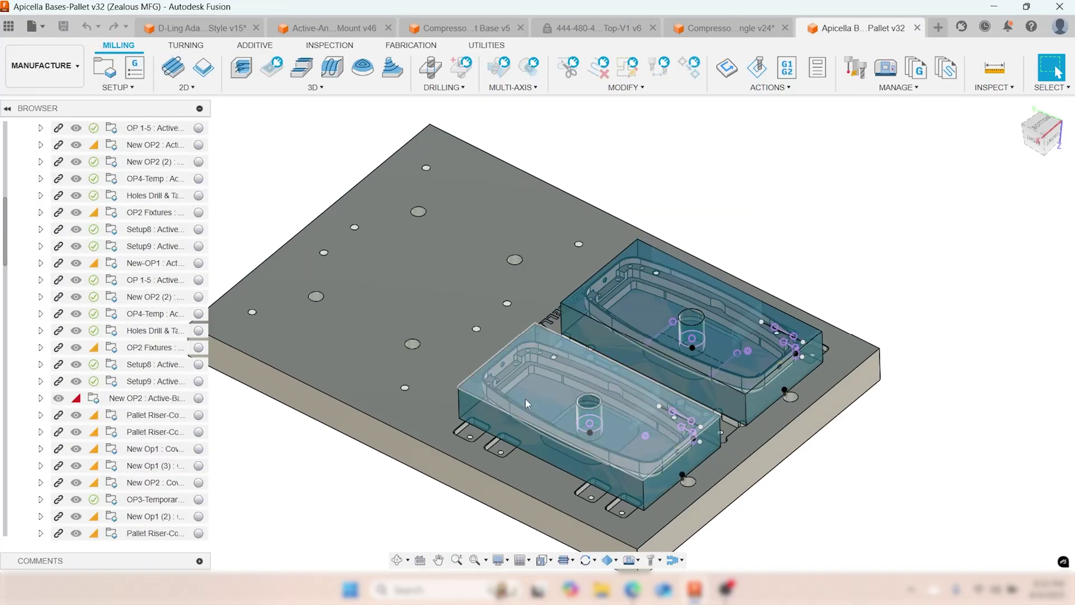
- Examine the two cover parts in their stock and the locating pockets beneath them on the pallet plate
{"action": "scroll", "coordinate": [525, 399], "scroll_direction": "up", "scroll_amount": 2}
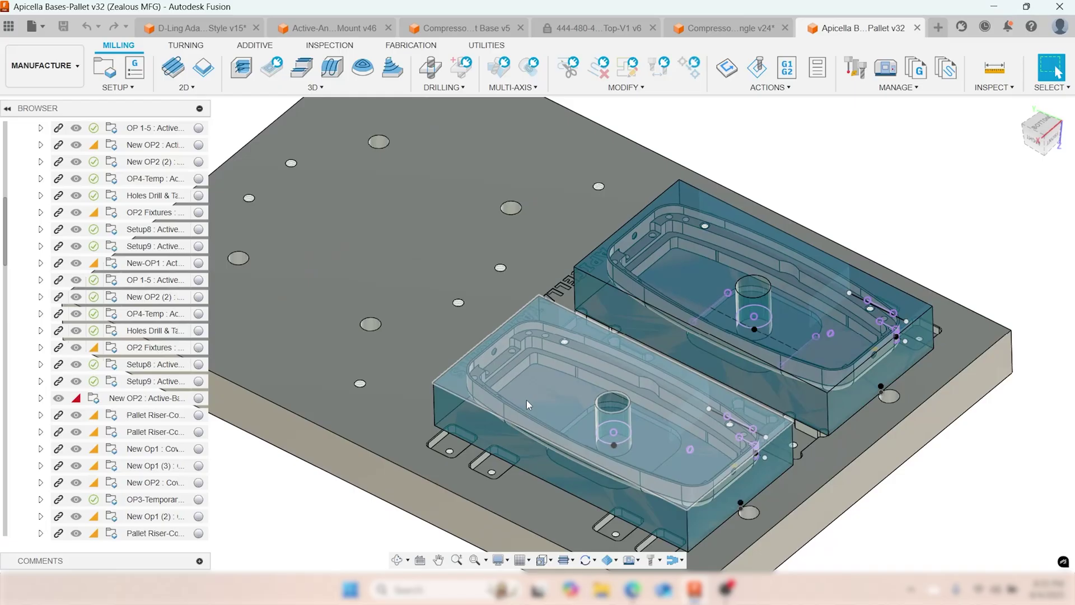
{"action": "scroll", "coordinate": [525, 400], "scroll_direction": "up", "scroll_amount": 1}
{"action": "middle_click_drag", "start_coordinate": [525, 400], "coordinate": [556, 385]}
{"action": "scroll", "coordinate": [556, 385], "scroll_direction": "down", "scroll_amount": 2}
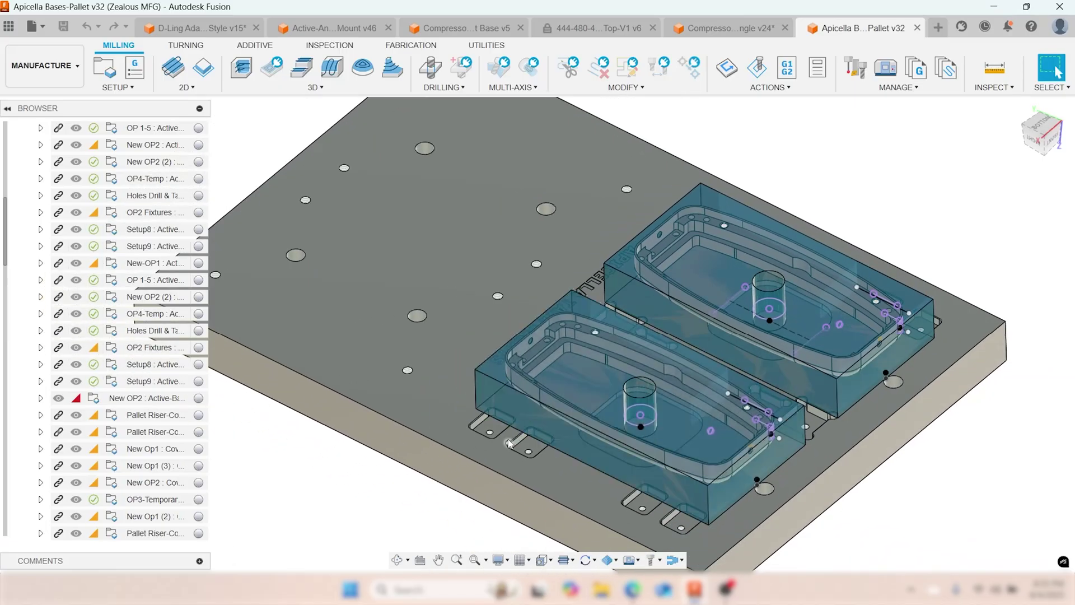
{"action": "scroll", "coordinate": [503, 439], "scroll_direction": "up", "scroll_amount": 3}
{"action": "scroll", "coordinate": [576, 337], "scroll_direction": "down", "scroll_amount": 6}
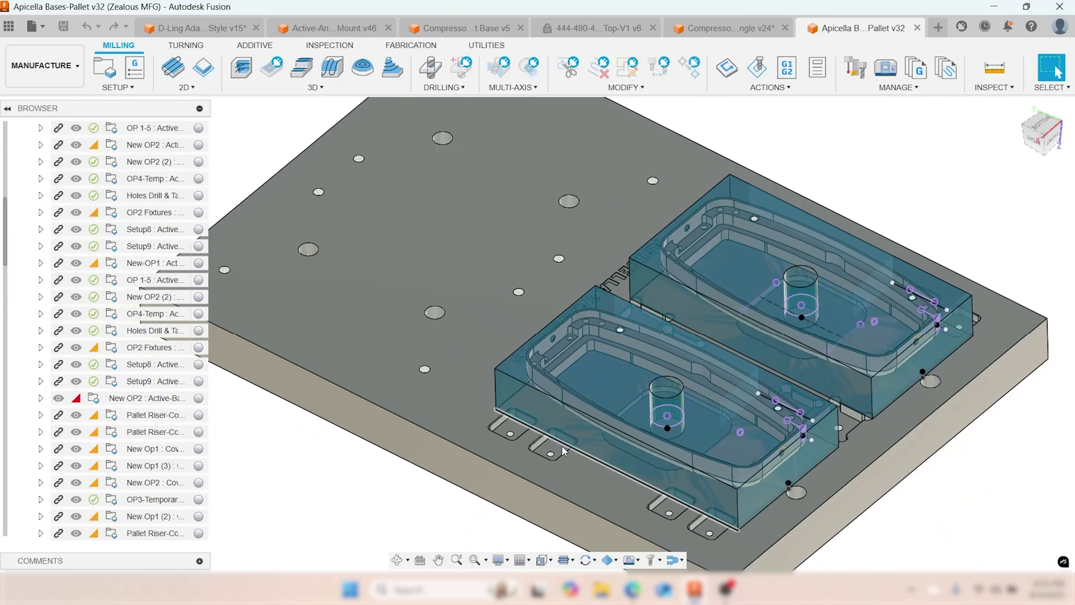
{"action": "middle_click_drag", "start_coordinate": [563, 445], "coordinate": [535, 448]}
{"action": "scroll", "coordinate": [573, 403], "scroll_direction": "down", "scroll_amount": 3}
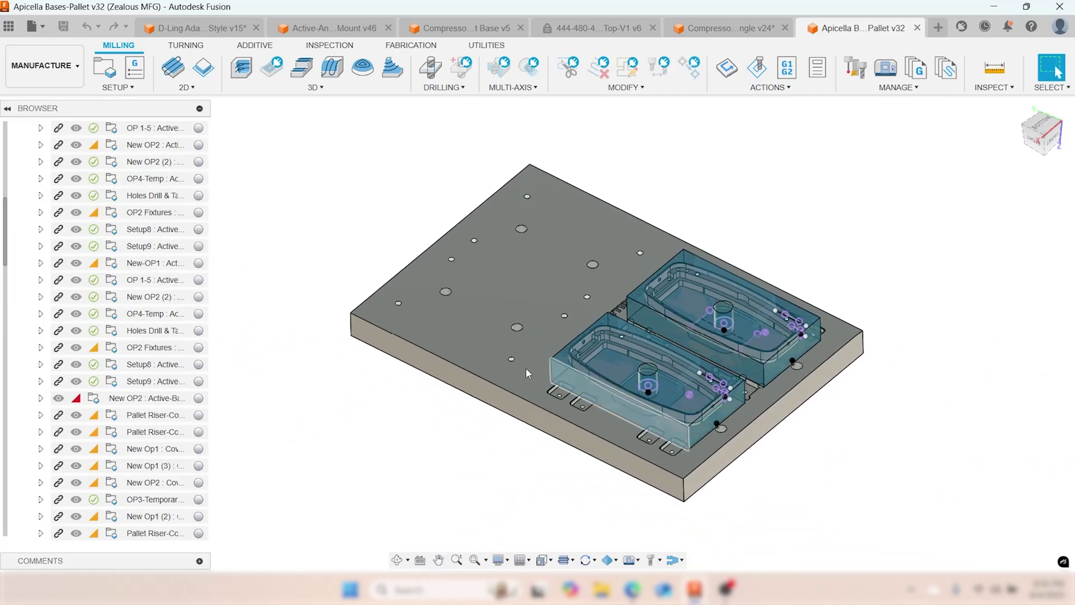
{"action": "scroll", "coordinate": [614, 368], "scroll_direction": "up", "scroll_amount": 5}
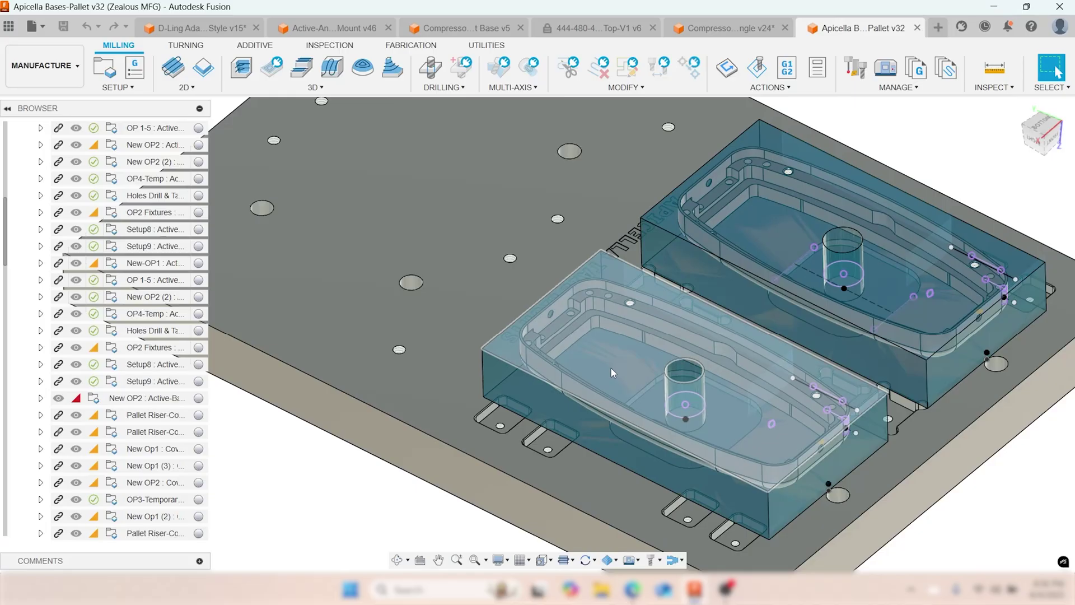
{"action": "scroll", "coordinate": [611, 368], "scroll_direction": "down", "scroll_amount": 8}
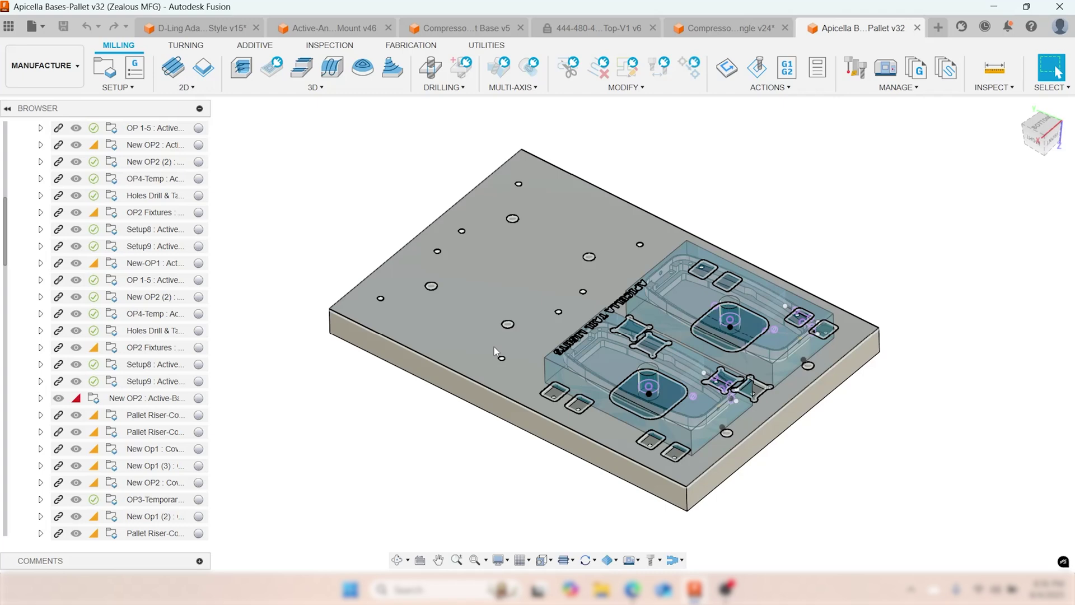
- Go through the linked Pallet Riser and New Op1 cover setups one by one to view their stock and origins
{"action": "left_click", "coordinate": [57, 420]}
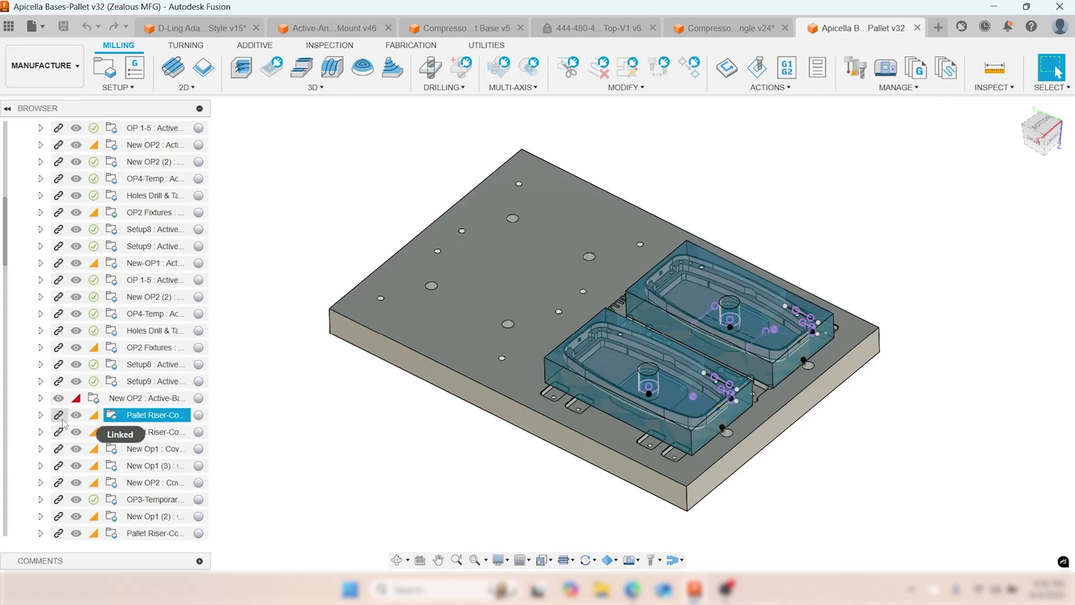
{"action": "left_click", "coordinate": [151, 415]}
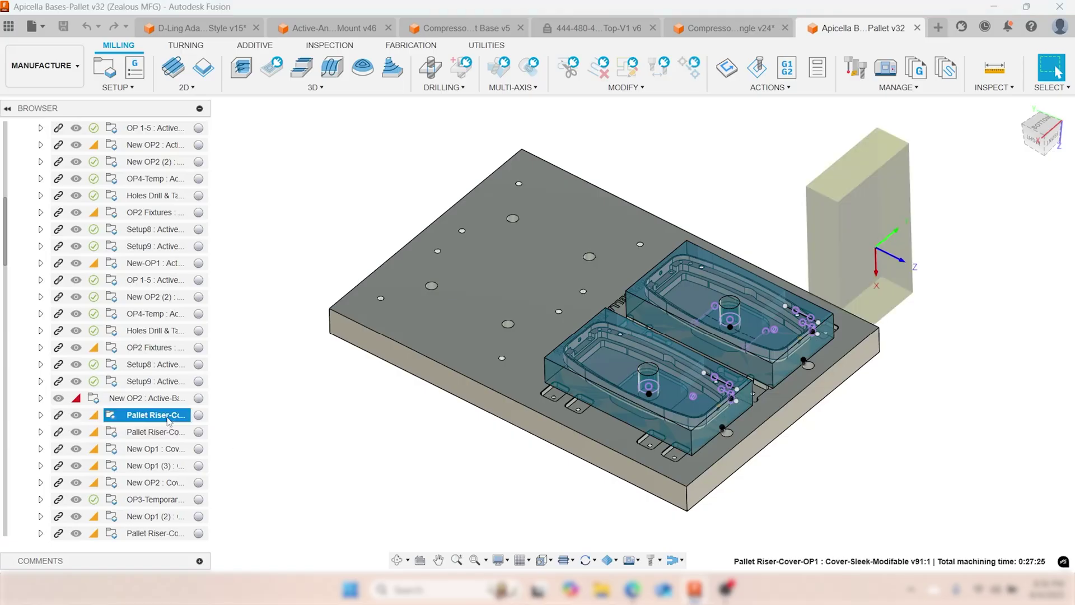
{"action": "left_click", "coordinate": [160, 432]}
{"action": "left_click", "coordinate": [157, 449]}
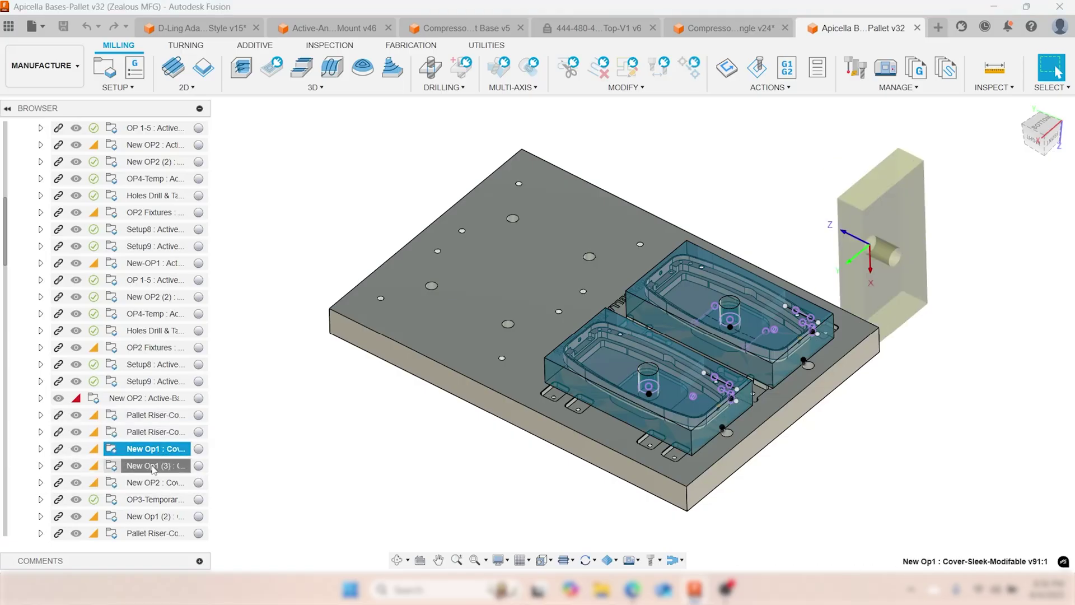
{"action": "left_click", "coordinate": [154, 466]}
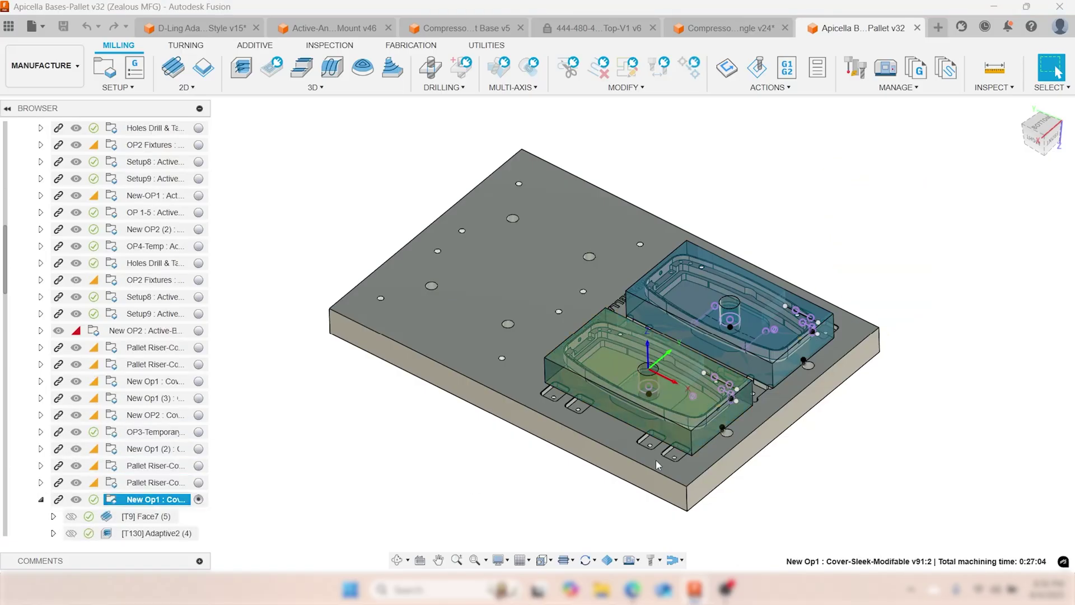
- Show the 2D Chamfer7 toolpath of the New Op1 setup for Cover-Sleek-Modifable v91:2 and inspect it on the front cover
{"action": "scroll", "coordinate": [666, 374], "scroll_direction": "up", "scroll_amount": 5}
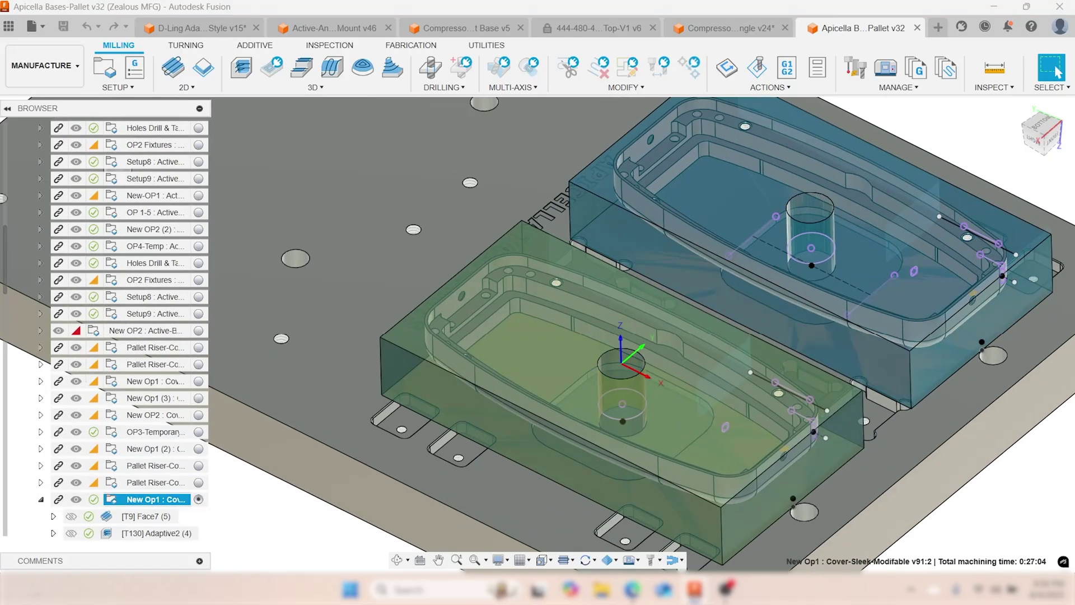
{"action": "scroll", "coordinate": [84, 509], "scroll_direction": "down", "scroll_amount": 5}
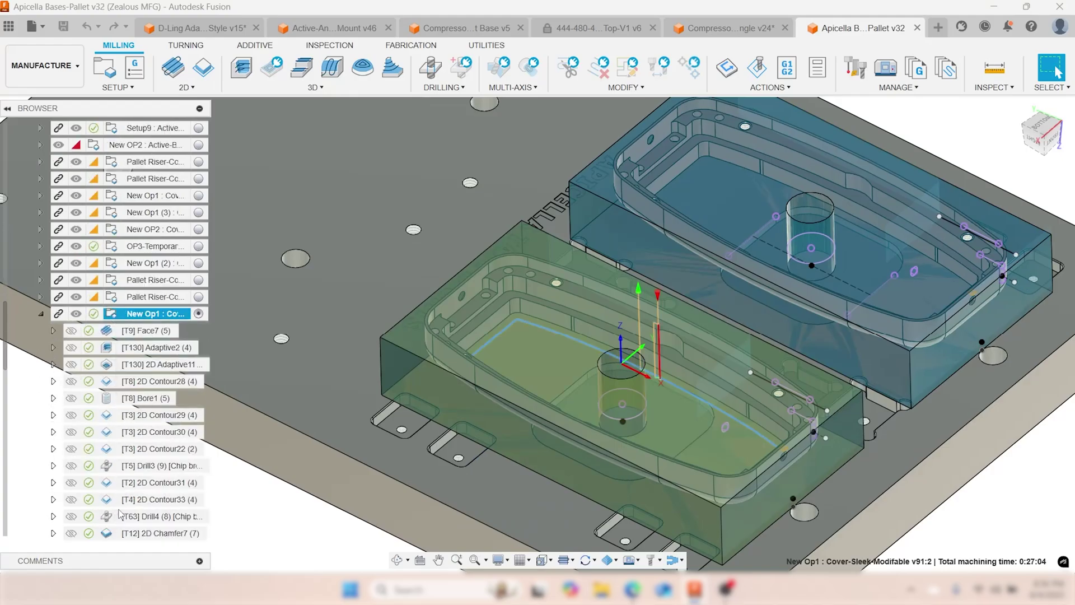
{"action": "left_click", "coordinate": [141, 467]}
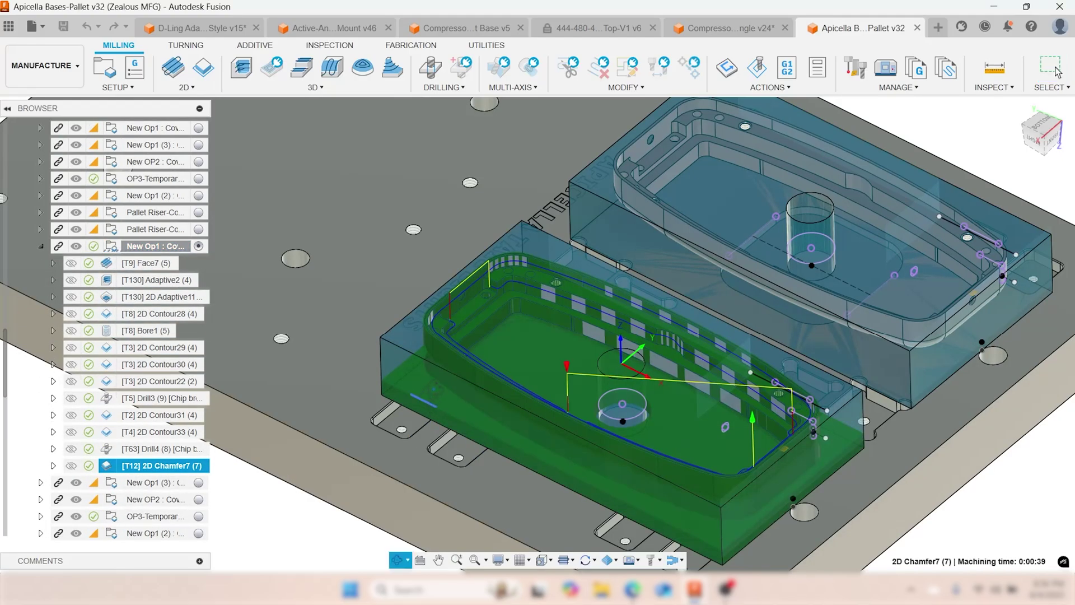
{"action": "middle_click_drag", "start_coordinate": [429, 402], "coordinate": [442, 386], "text": "shift"}
{"action": "key", "text": "Escape"}
{"action": "scroll", "coordinate": [393, 361], "scroll_direction": "up", "scroll_amount": 3}
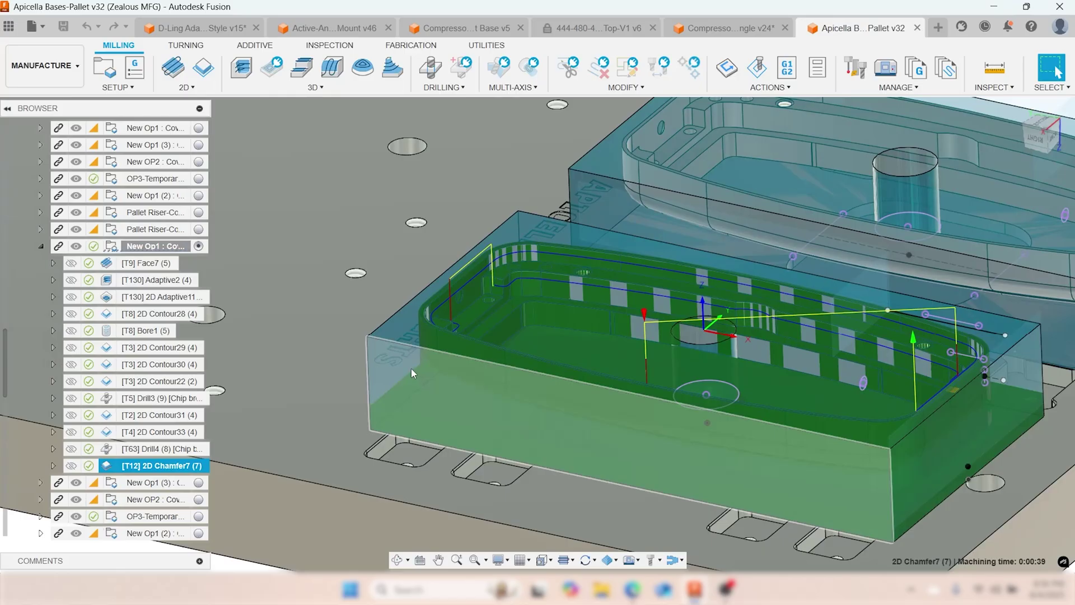
{"action": "scroll", "coordinate": [439, 375], "scroll_direction": "down", "scroll_amount": 5}
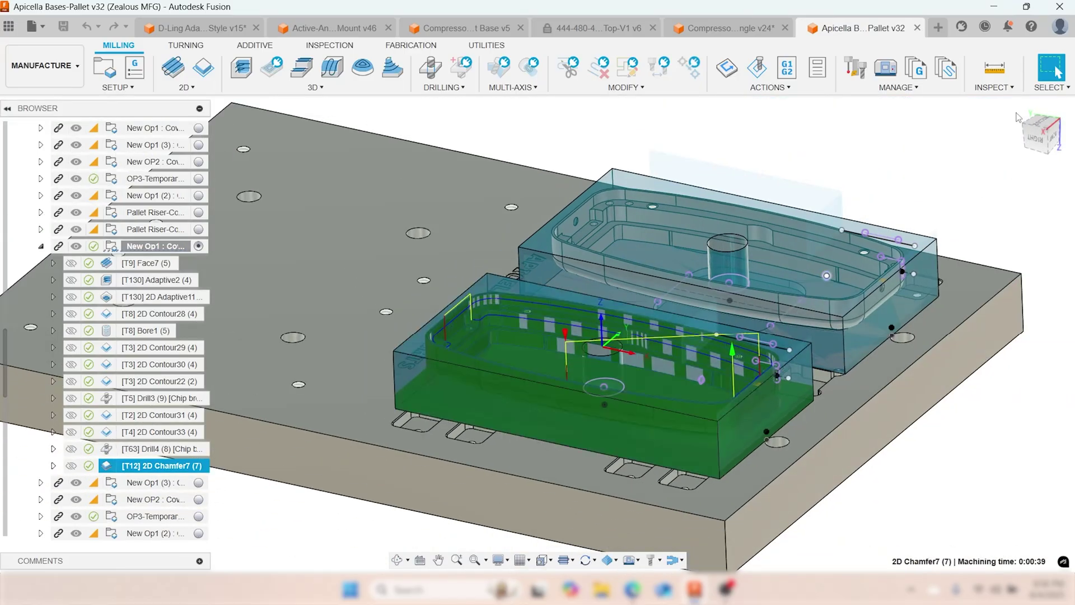
- Clear the selection and select 2D Chamfer7 again to compare its toolpath with the second cover on the pallet
{"action": "key", "text": "super+p"}
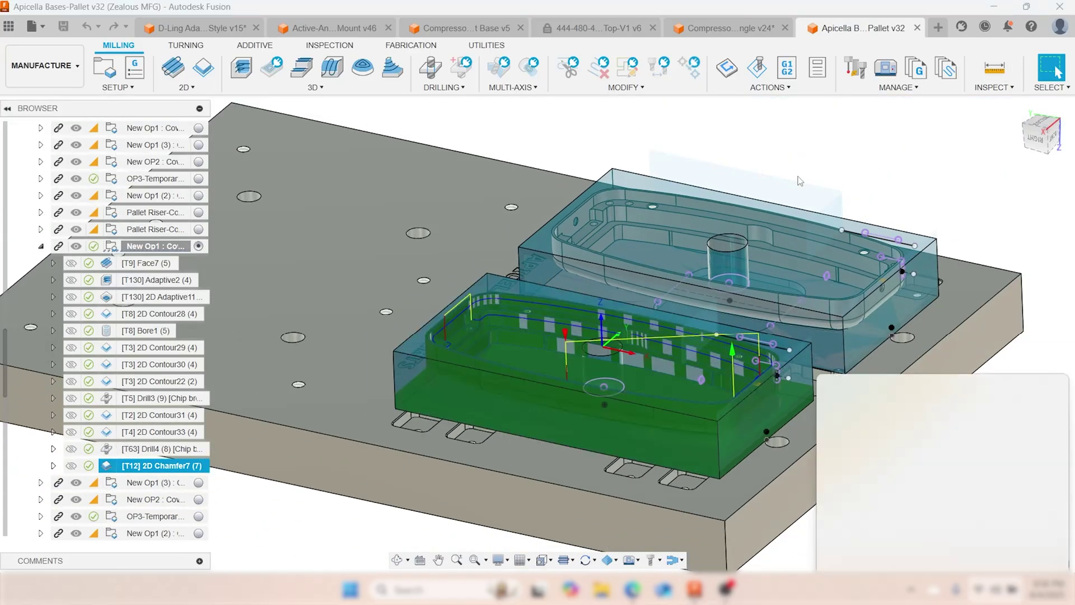
{"action": "left_click", "coordinate": [746, 153]}
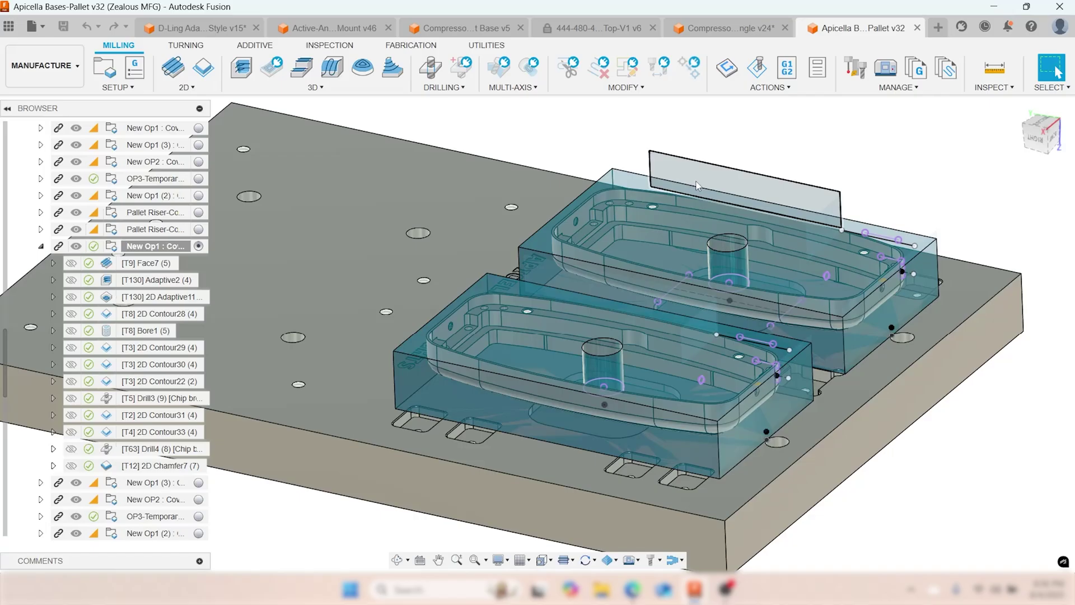
{"action": "scroll", "coordinate": [462, 385], "scroll_direction": "down", "scroll_amount": 2}
{"action": "middle_click_drag", "start_coordinate": [465, 377], "coordinate": [488, 363], "text": "shift"}
{"action": "left_click", "coordinate": [130, 466]}
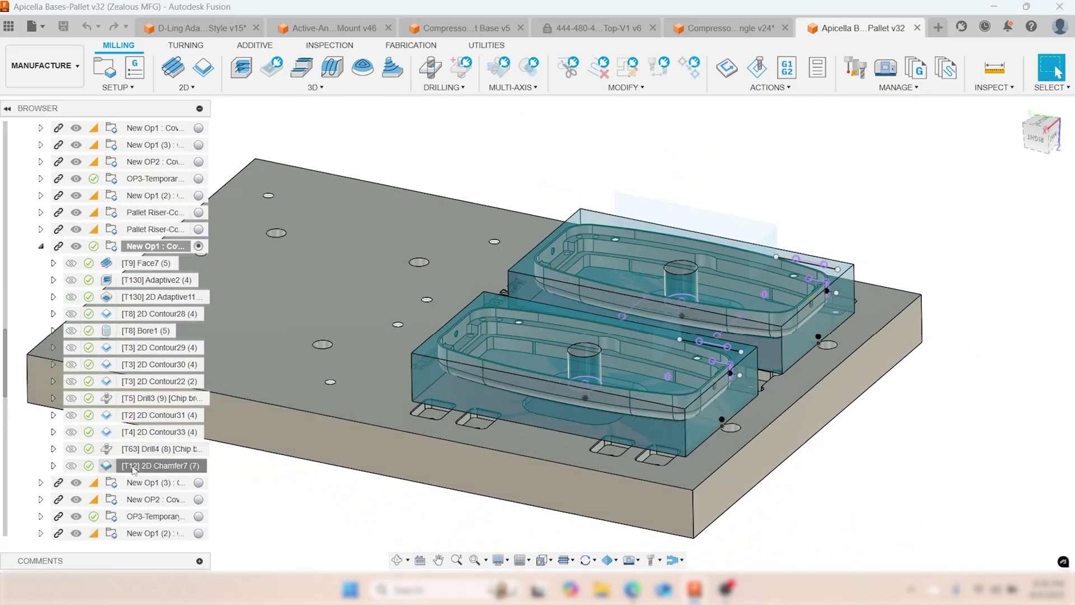
{"action": "middle_click_drag", "start_coordinate": [627, 334], "coordinate": [491, 339], "text": "shift"}
{"action": "scroll", "coordinate": [492, 338], "scroll_direction": "down", "scroll_amount": 5}
{"action": "key", "text": "Escape"}
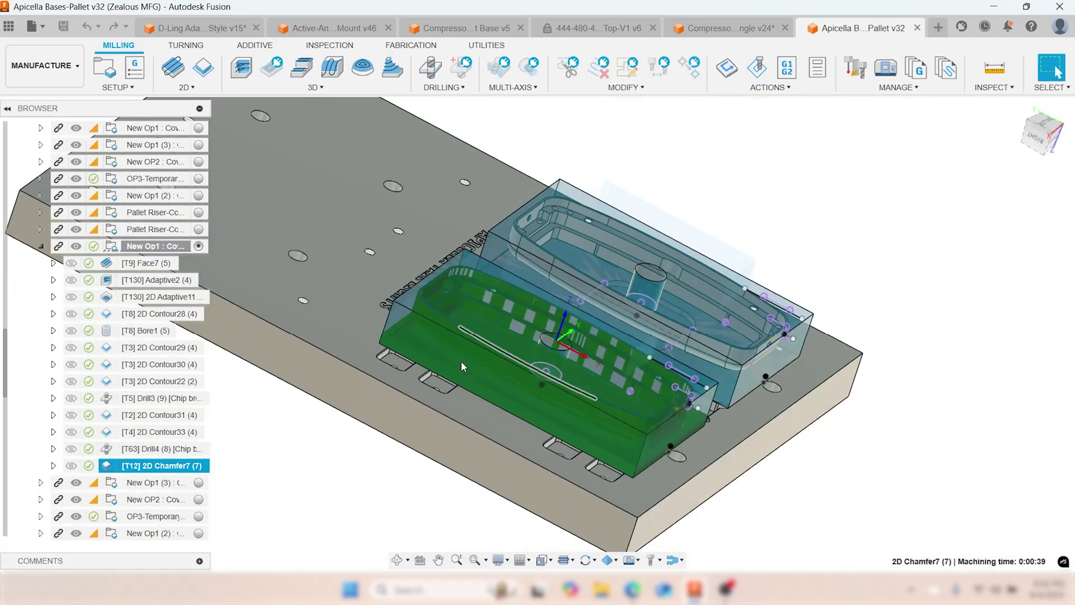
- Open the linked 2D Contour33 operation for editing, review its tool and feed and speed settings, and close it
{"action": "left_click", "coordinate": [155, 248]}
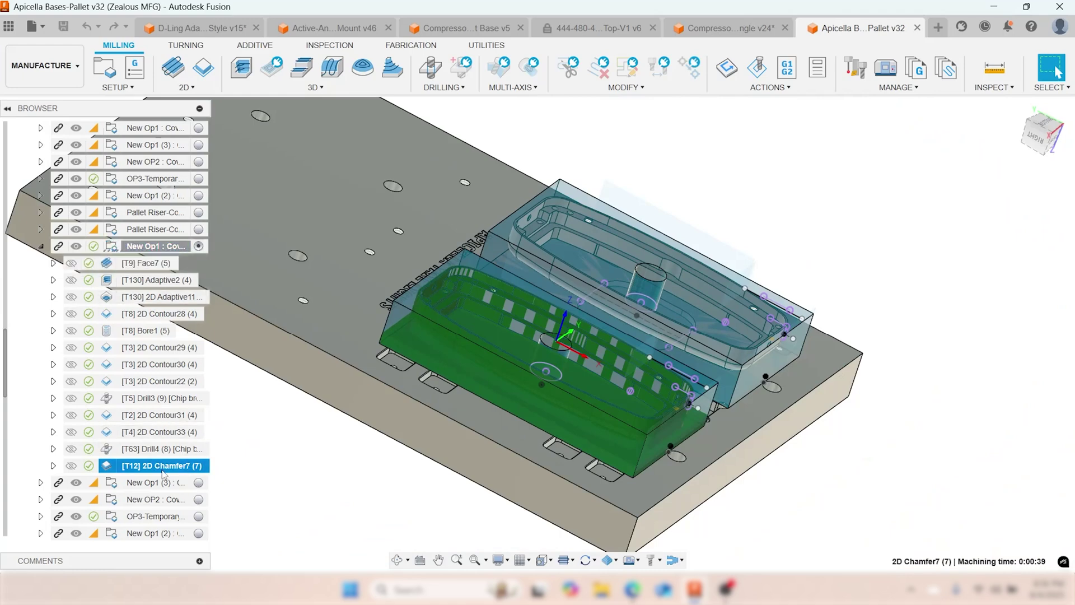
{"action": "right_click", "coordinate": [148, 437]}
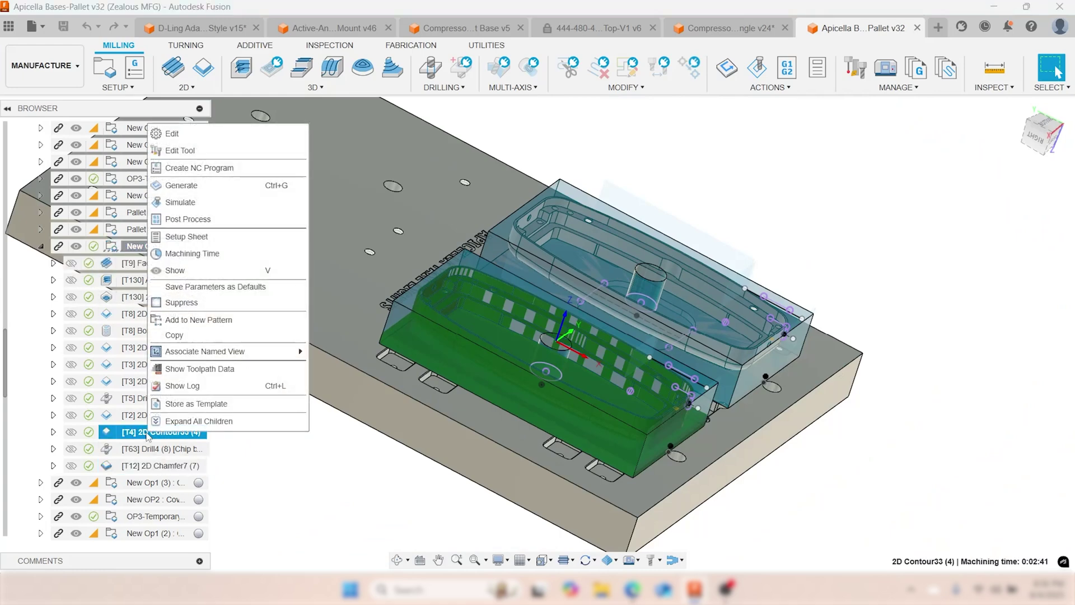
{"action": "left_click", "coordinate": [181, 137]}
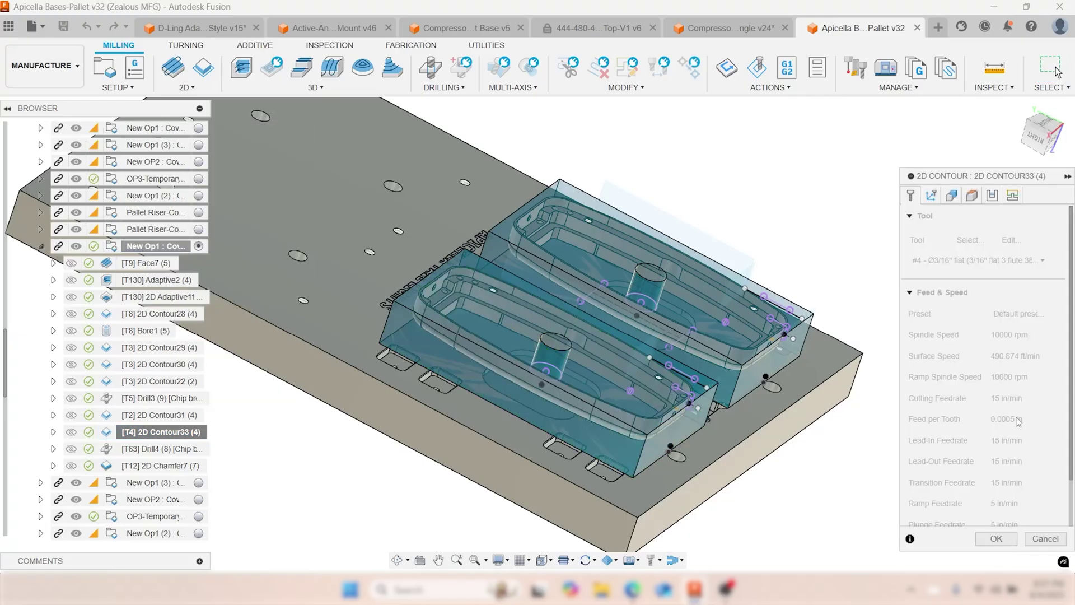
{"action": "scroll", "coordinate": [1035, 437], "scroll_direction": "down", "scroll_amount": 2}
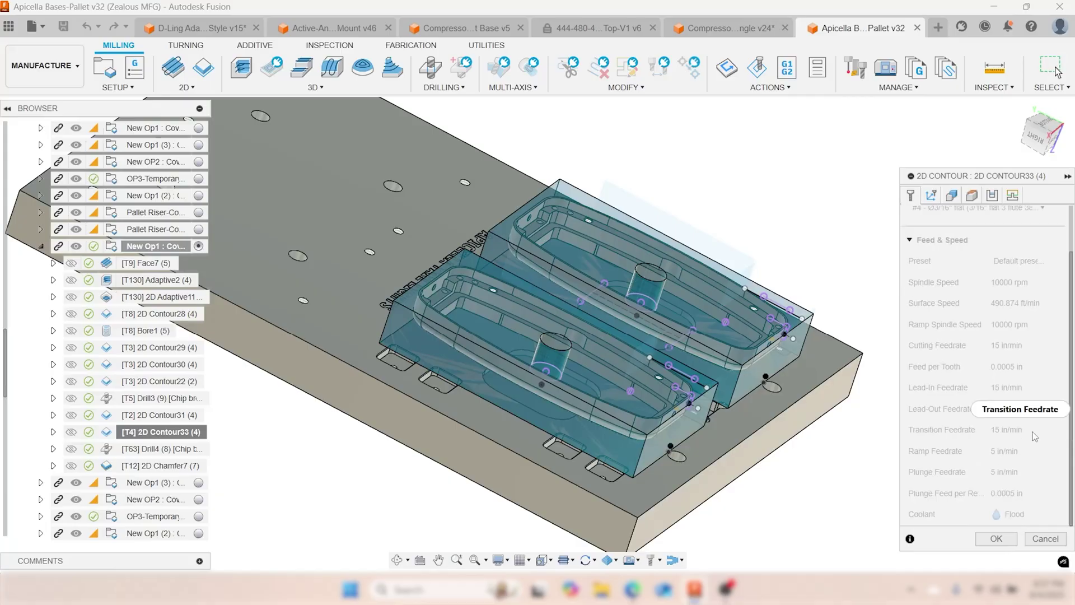
{"action": "left_click", "coordinate": [996, 539]}
{"action": "scroll", "coordinate": [907, 512], "scroll_direction": "down", "scroll_amount": 3}
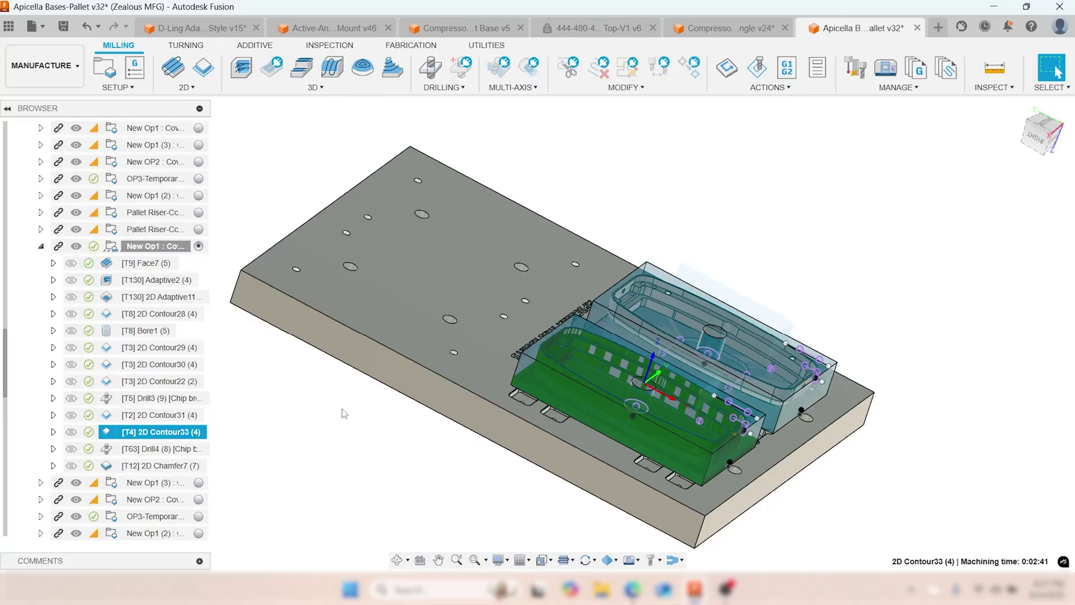
- Clear the selection and examine the two covers in their stock and the locating pockets beneath them on the pallet
{"action": "scroll", "coordinate": [409, 334], "scroll_direction": "up", "scroll_amount": 1}
{"action": "middle_click_drag", "start_coordinate": [409, 334], "coordinate": [418, 337], "text": "shift"}
{"action": "left_click", "coordinate": [738, 234]}
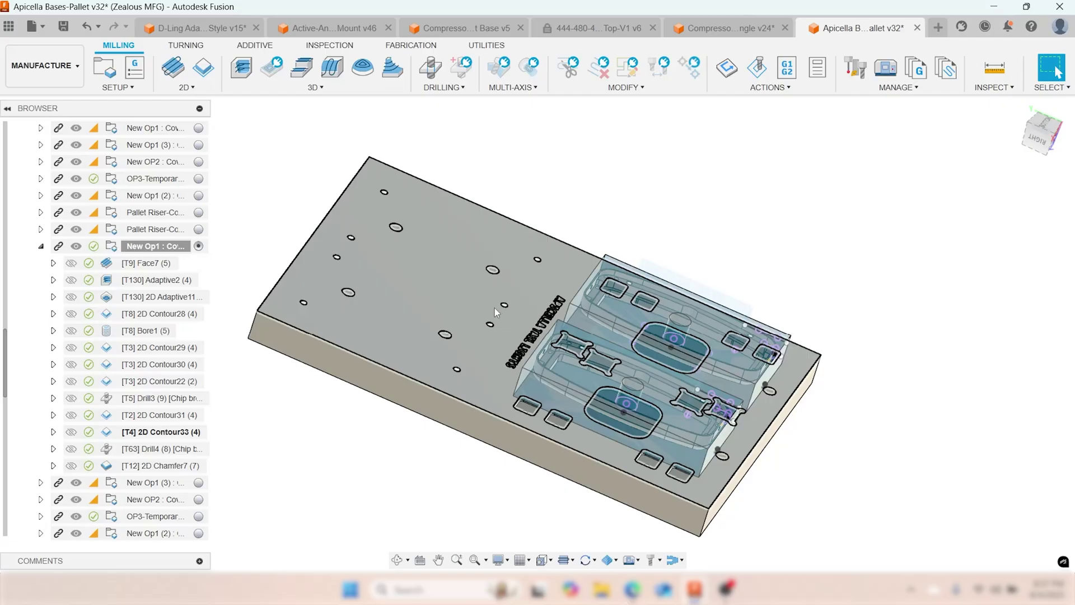
{"action": "scroll", "coordinate": [495, 307], "scroll_direction": "up", "scroll_amount": 5}
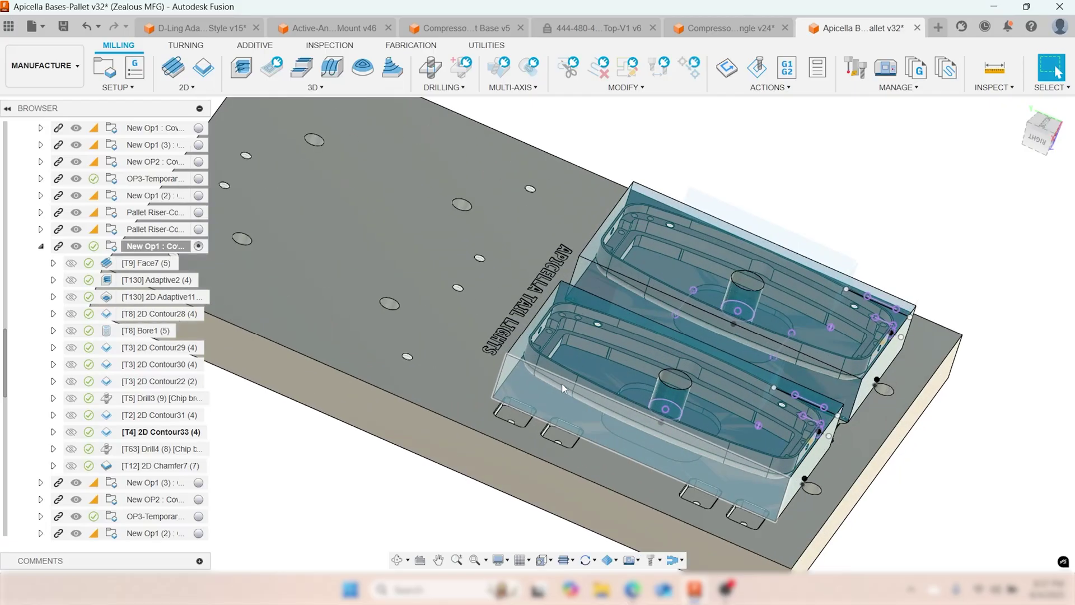
{"action": "scroll", "coordinate": [280, 290], "scroll_direction": "down", "scroll_amount": 2}
{"action": "scroll", "coordinate": [569, 356], "scroll_direction": "down", "scroll_amount": 3}
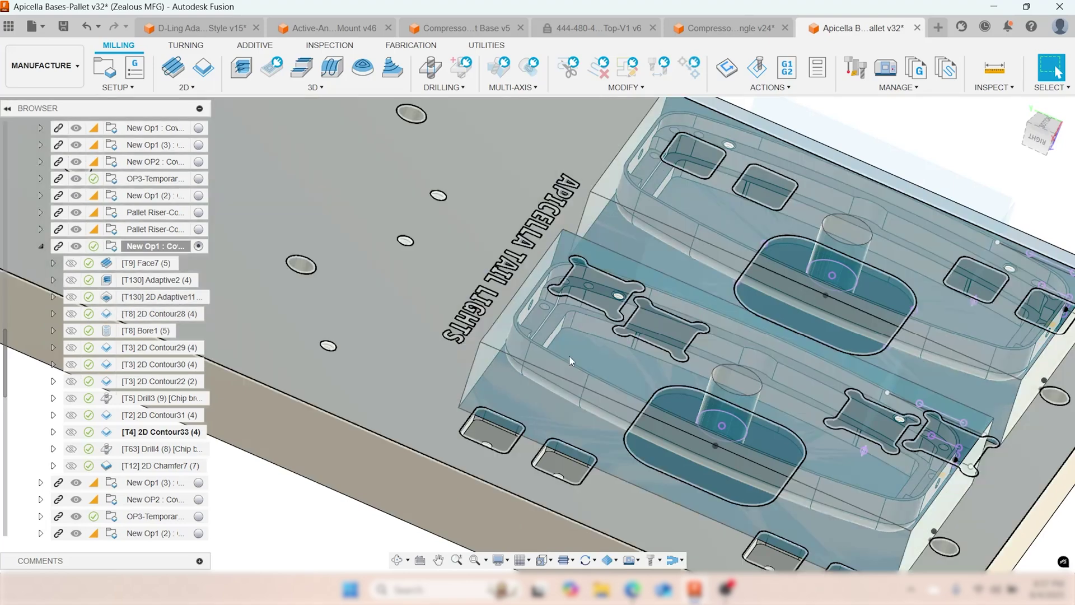
{"action": "scroll", "coordinate": [600, 343], "scroll_direction": "down", "scroll_amount": 2}
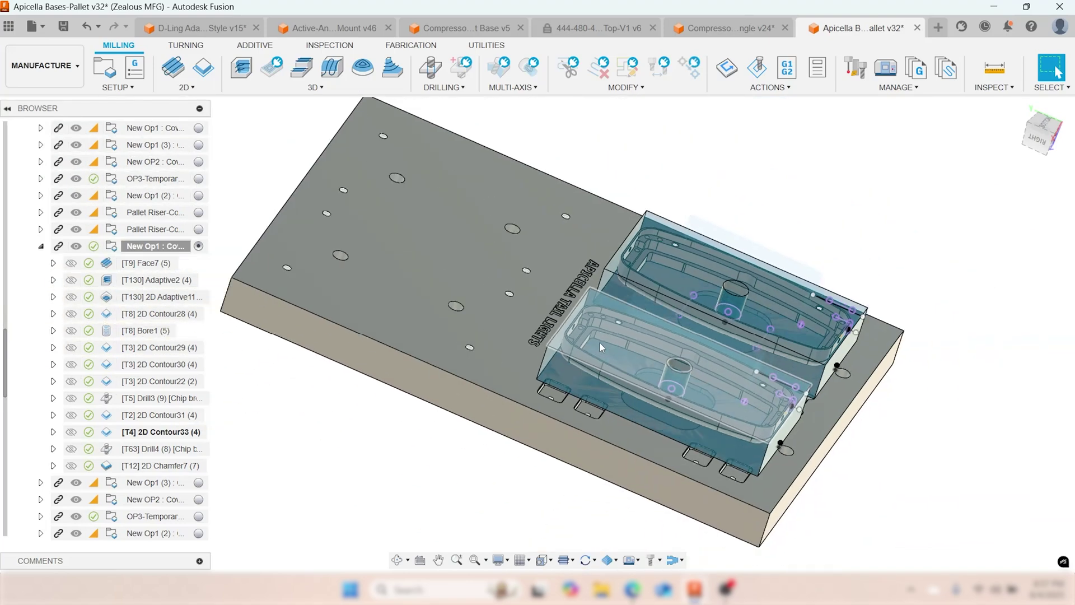
{"action": "scroll", "coordinate": [580, 340], "scroll_direction": "down", "scroll_amount": 2}
- Expand the Apicella Bases-Pallet model and show its first Base-Sleek-Modifable component to inspect it on the pallet
{"action": "scroll", "coordinate": [111, 285], "scroll_direction": "up", "scroll_amount": 3}
{"action": "scroll", "coordinate": [110, 280], "scroll_direction": "up", "scroll_amount": 10}
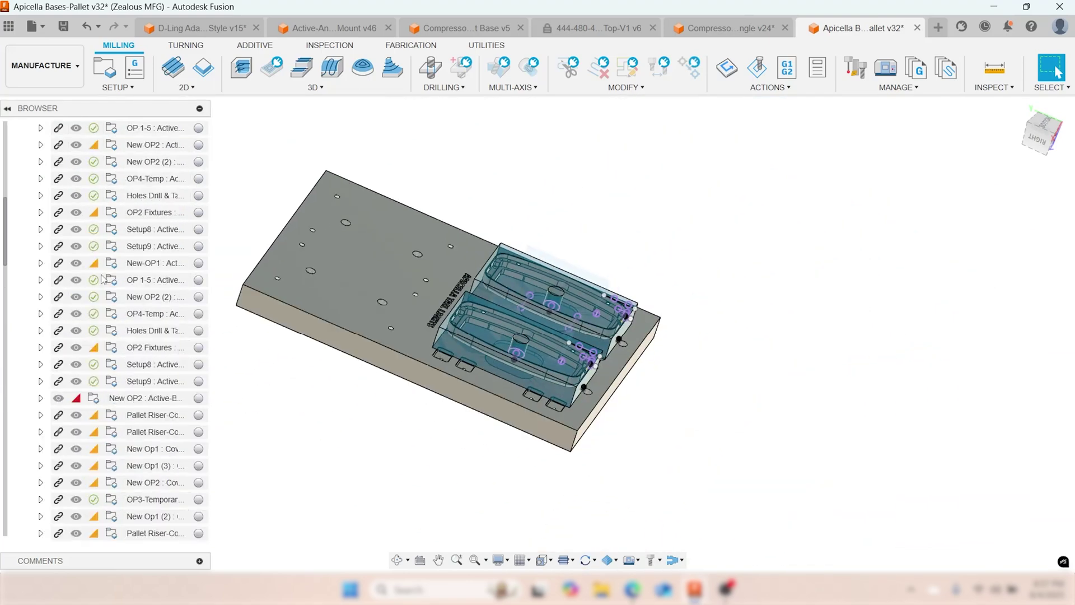
{"action": "left_click", "coordinate": [27, 195]}
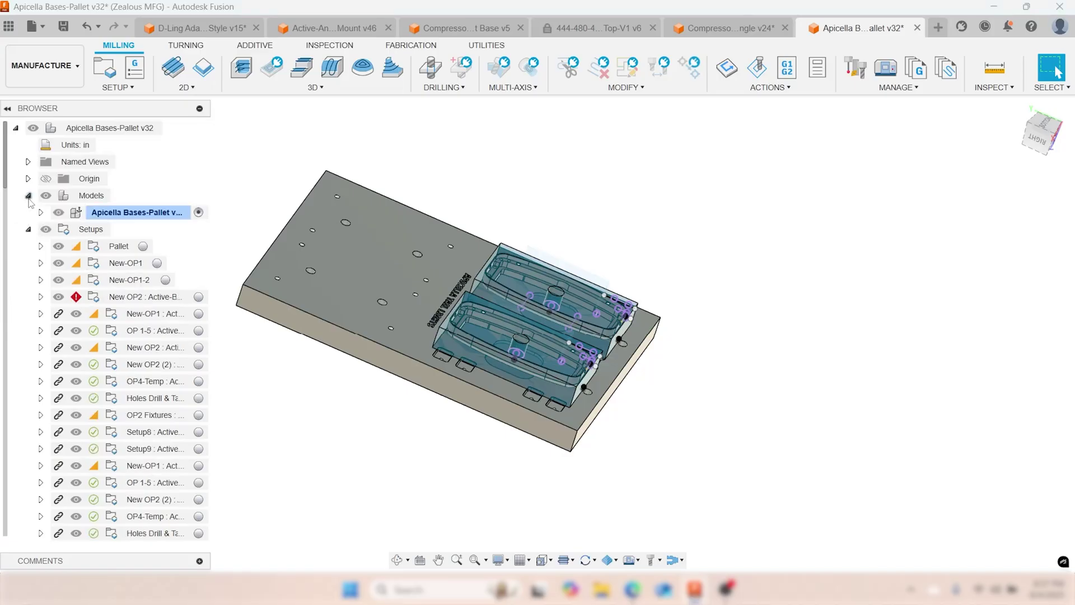
{"action": "left_click", "coordinate": [40, 213]}
{"action": "left_click", "coordinate": [80, 214]}
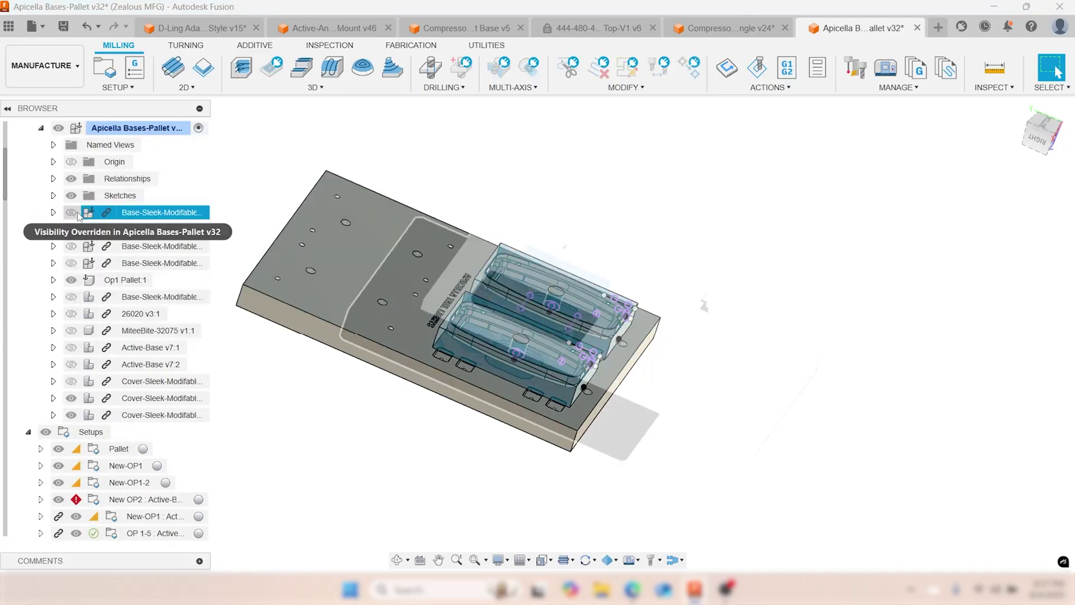
{"action": "left_click", "coordinate": [76, 214]}
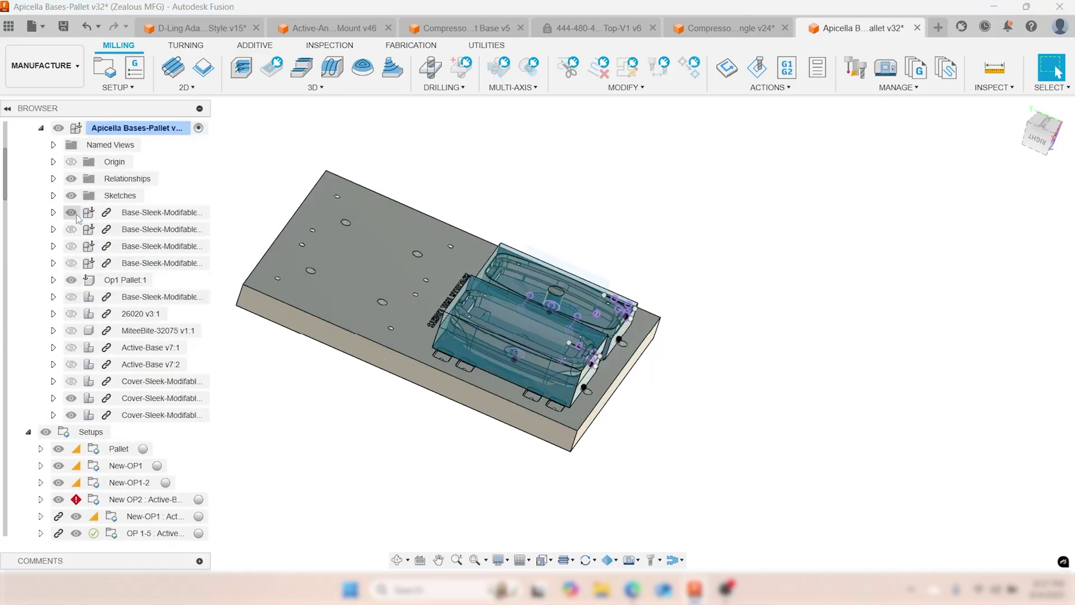
{"action": "scroll", "coordinate": [624, 343], "scroll_direction": "up", "scroll_amount": 6}
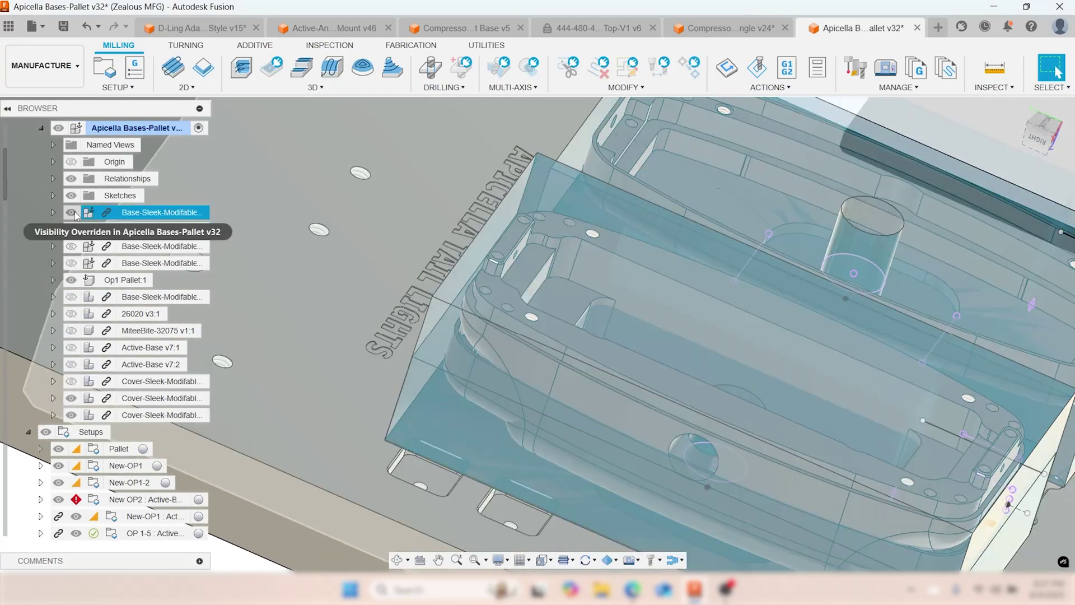
- Toggle the first Base-Sleek-Modifable component's visibility, leave it hidden, and review the two covers on the pallet plate
{"action": "left_click", "coordinate": [72, 213]}
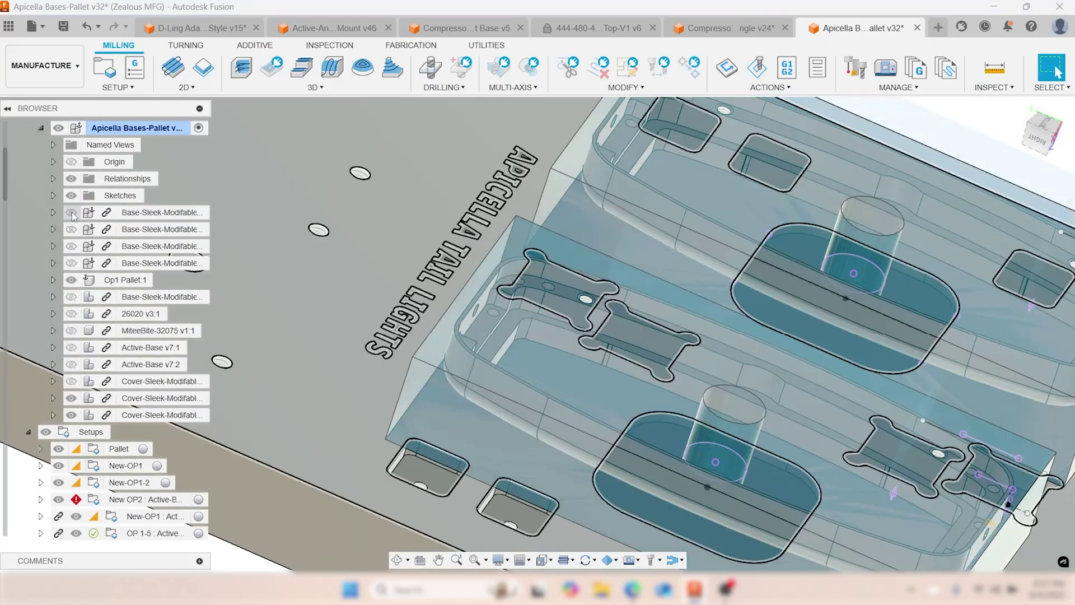
{"action": "left_click", "coordinate": [70, 213]}
{"action": "left_click", "coordinate": [69, 214]}
{"action": "scroll", "coordinate": [364, 285], "scroll_direction": "down", "scroll_amount": 6}
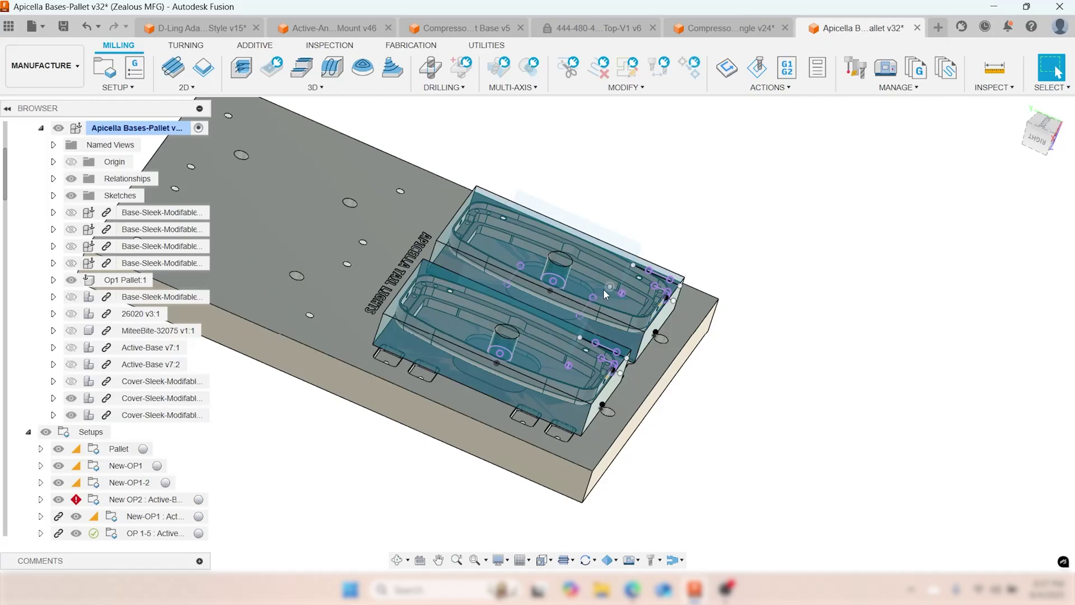
{"action": "middle_click_drag", "start_coordinate": [606, 304], "coordinate": [712, 339]}
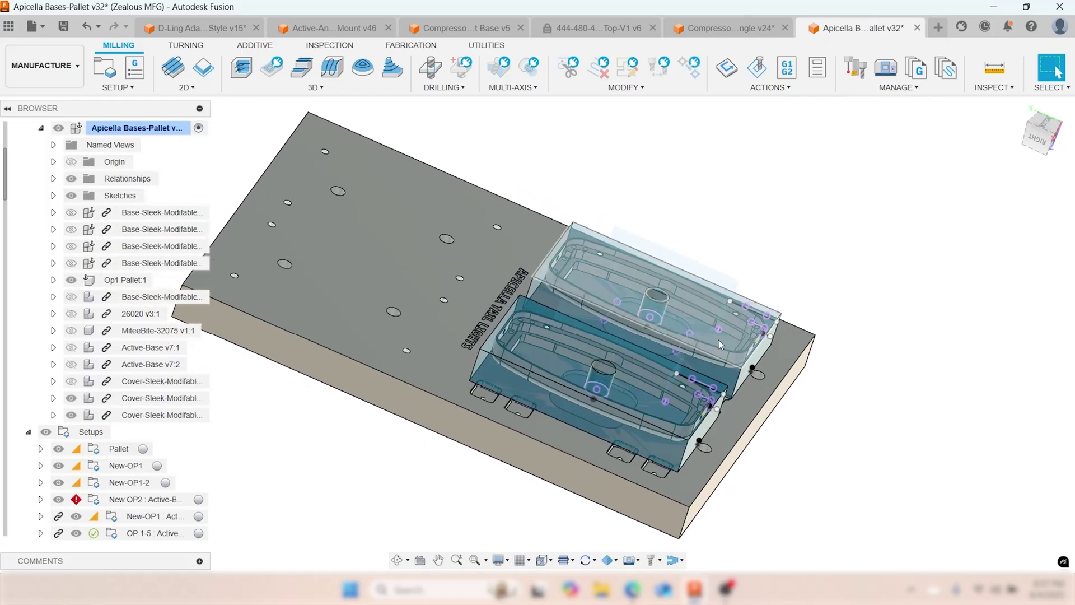
{"action": "scroll", "coordinate": [677, 319], "scroll_direction": "down", "scroll_amount": 2}
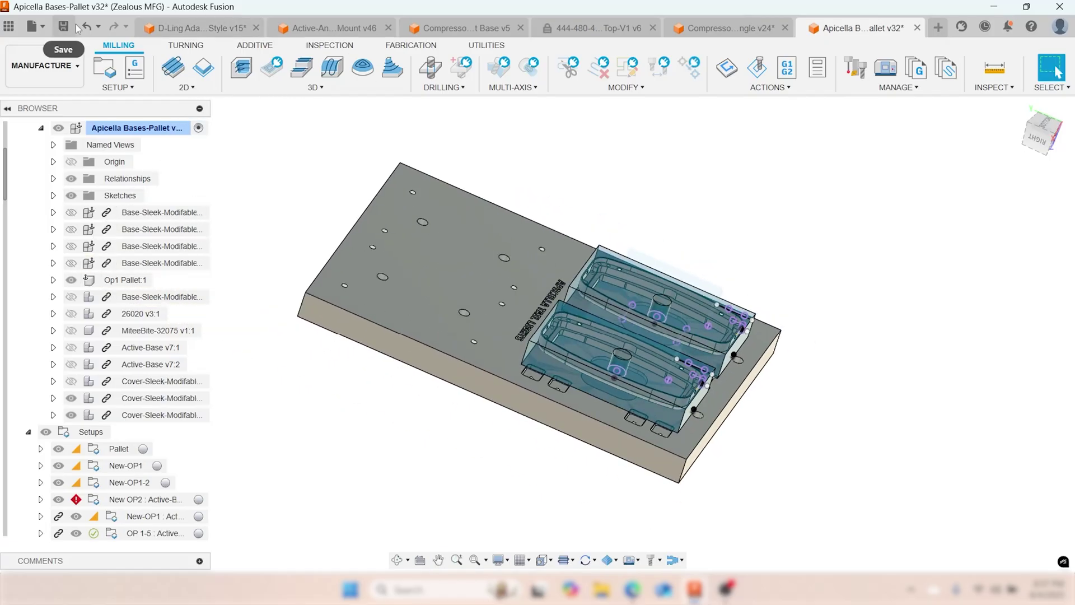
- Close the Apicella Bases-Pallet document, return to the Active-Angled Compressor Mount document, and clear the setup selection
{"action": "left_click", "coordinate": [918, 28]}
{"action": "left_click", "coordinate": [618, 311]}
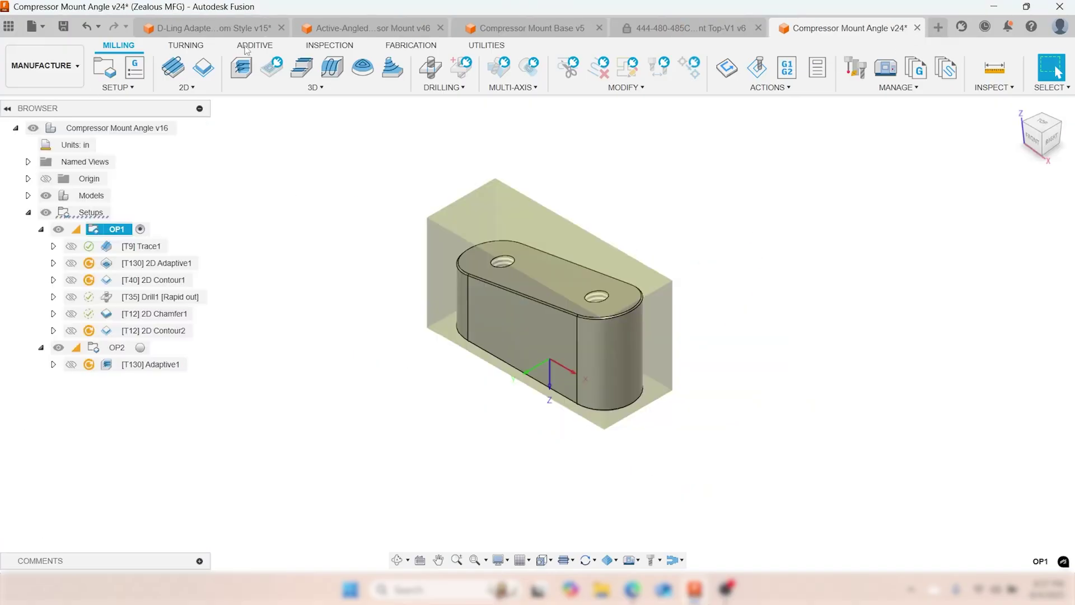
{"action": "left_click", "coordinate": [689, 27]}
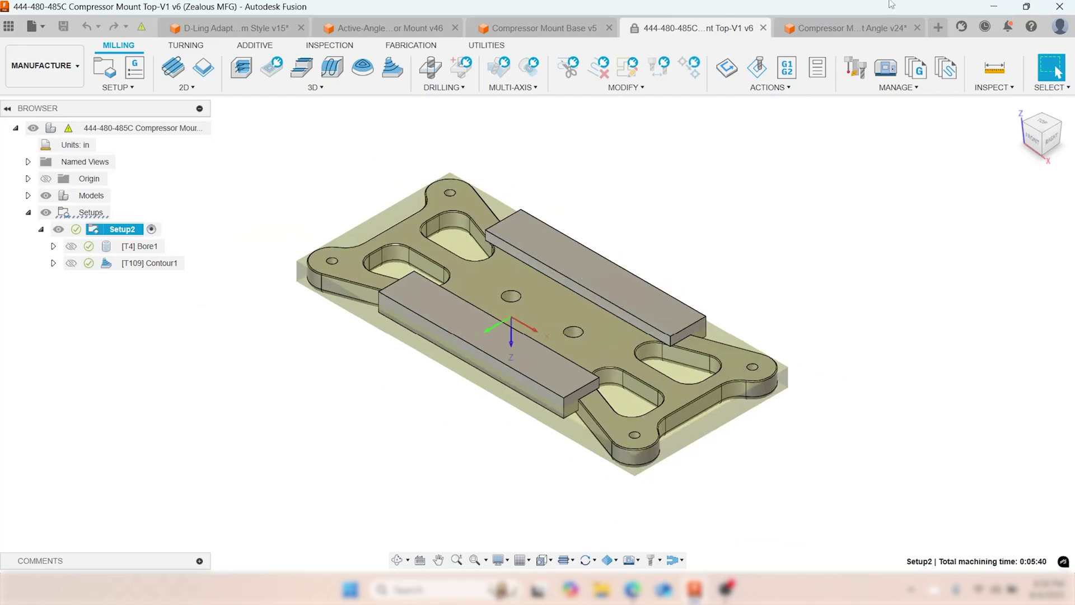
{"action": "left_click", "coordinate": [408, 28]}
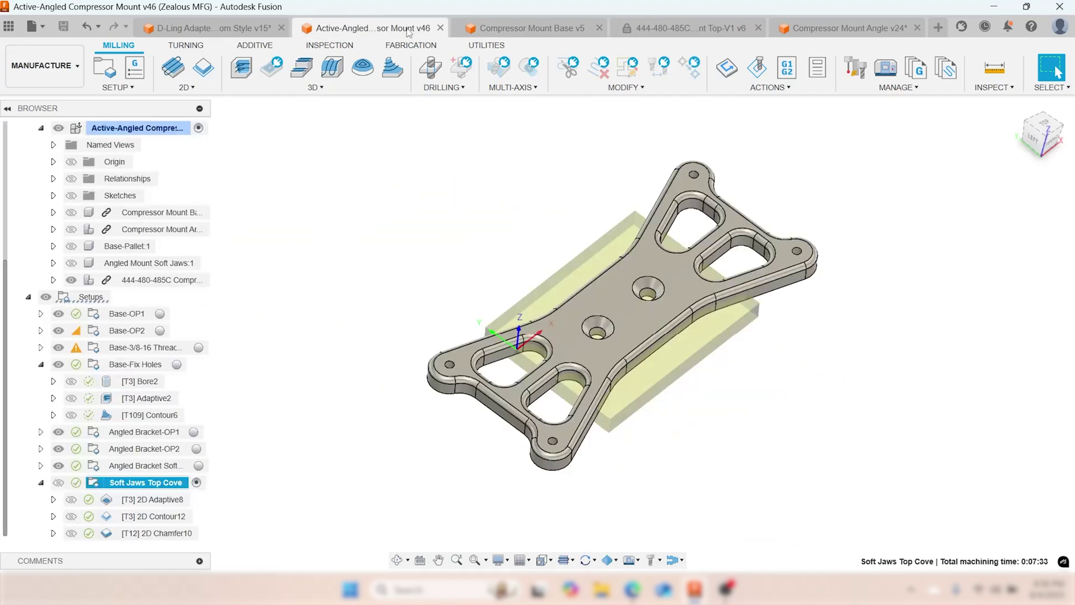
{"action": "left_click", "coordinate": [465, 232]}
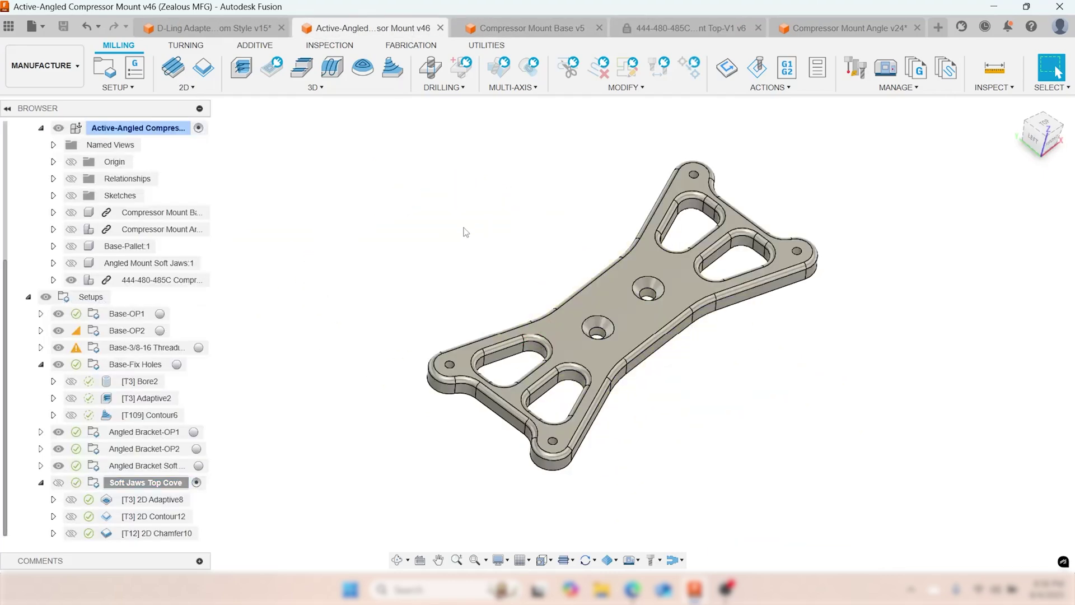
- Collapse the Base-Fix Holes and Soft Jaws Top Cove setups so only the setup names are listed
{"action": "middle_click_drag", "start_coordinate": [444, 256], "coordinate": [491, 280], "text": "shift"}
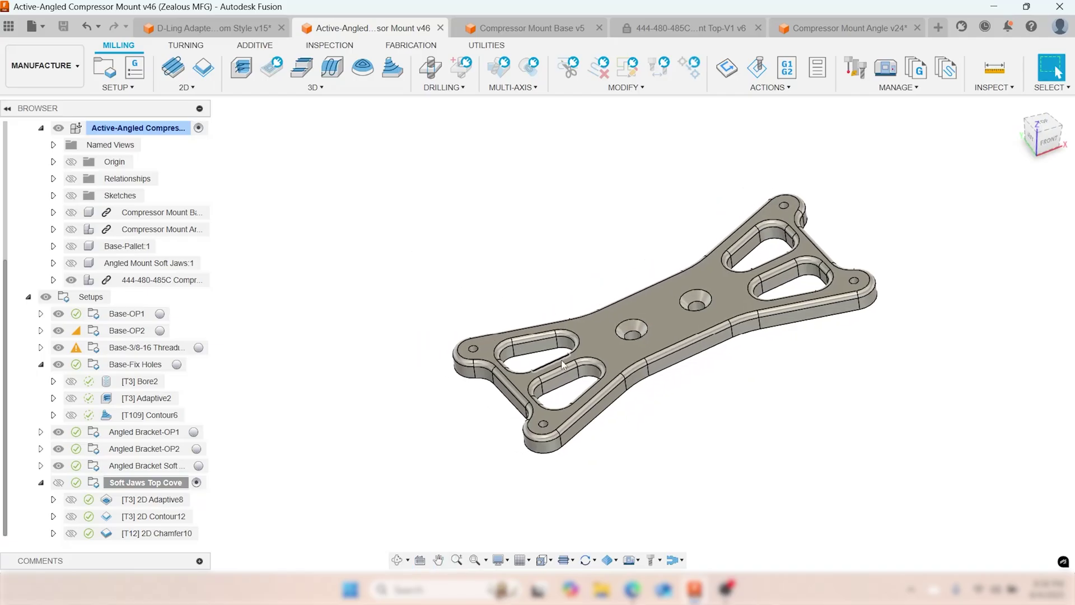
{"action": "middle_click_drag", "start_coordinate": [555, 358], "coordinate": [529, 338], "text": "shift"}
{"action": "scroll", "coordinate": [550, 364], "scroll_direction": "down", "scroll_amount": 1}
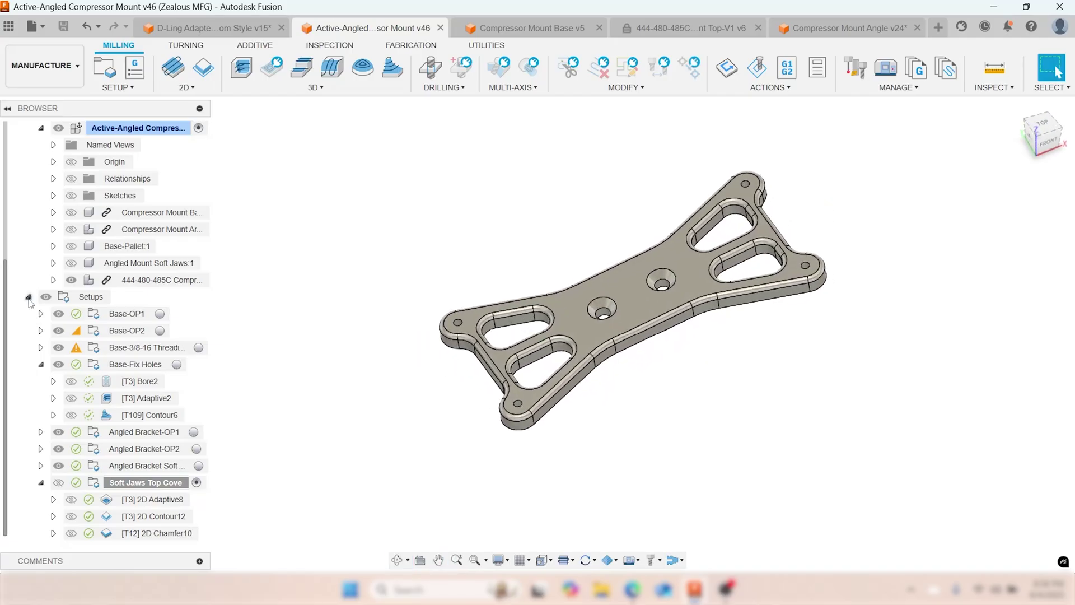
{"action": "left_click", "coordinate": [40, 364]}
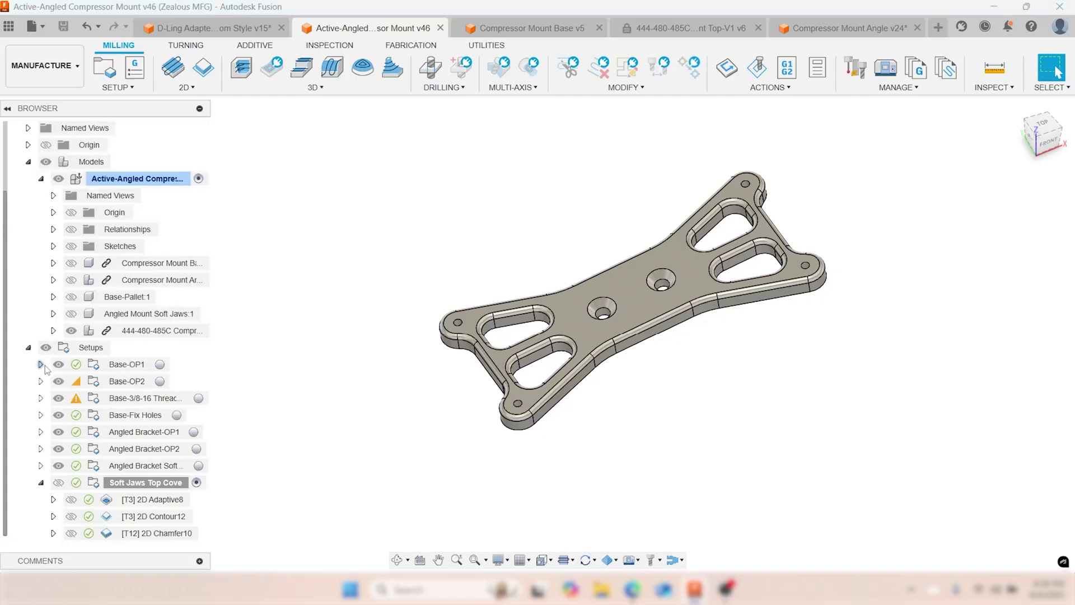
{"action": "left_click", "coordinate": [41, 482]}
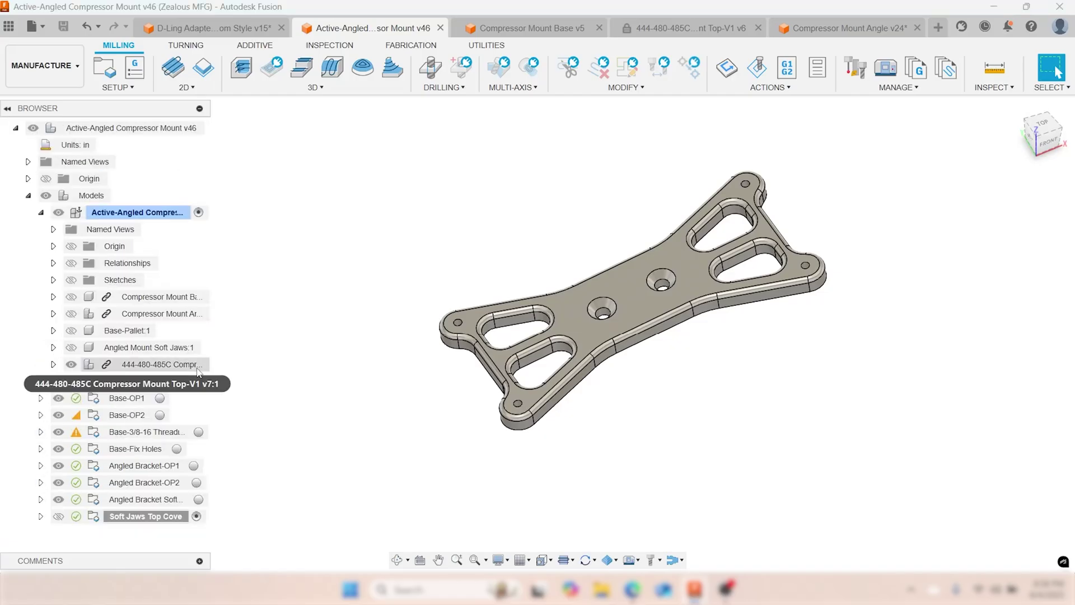
- Show the Compressor Mount Base and Compressor Mount Angle components and view the Base-OP1 setup from the assembly's underside
{"action": "left_click", "coordinate": [71, 313]}
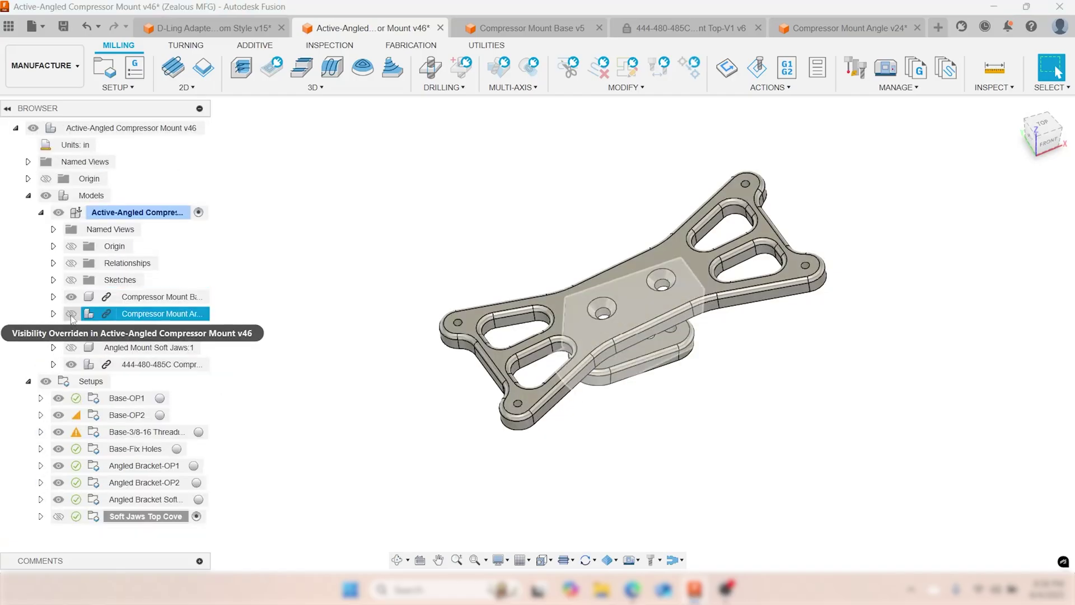
{"action": "left_click", "coordinate": [137, 399]}
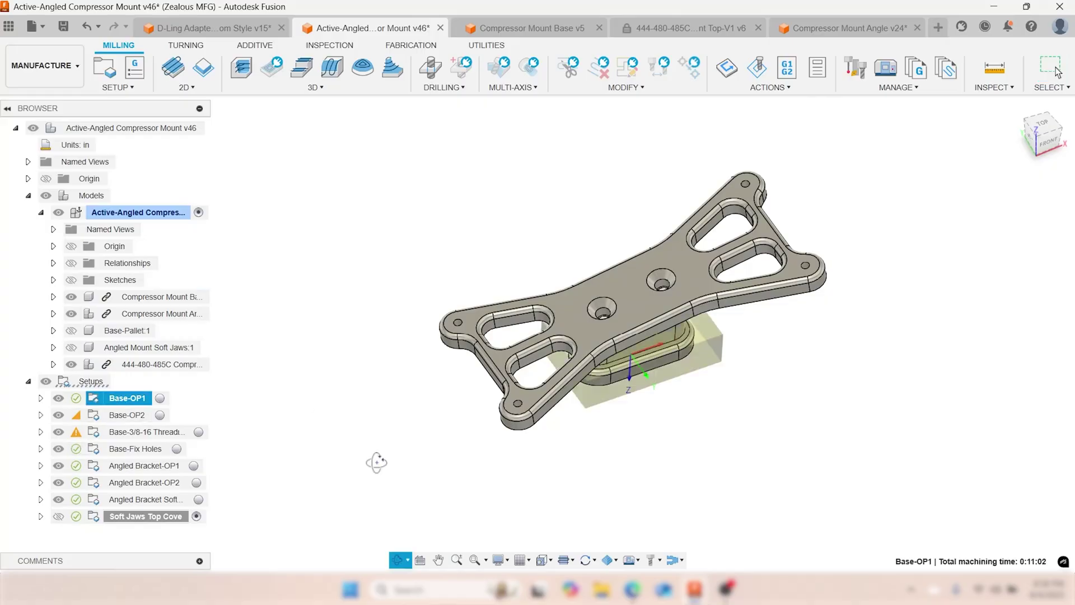
{"action": "middle_click_drag", "start_coordinate": [377, 461], "coordinate": [370, 222], "text": "shift"}
{"action": "scroll", "coordinate": [600, 282], "scroll_direction": "up", "scroll_amount": 5}
{"action": "middle_click_drag", "start_coordinate": [600, 281], "coordinate": [619, 230], "text": "shift"}
- Expand the Base-OP1 setup and select its 2D Adaptive1 and 2D Chamfer1 operations to view the stock
{"action": "left_click", "coordinate": [40, 398]}
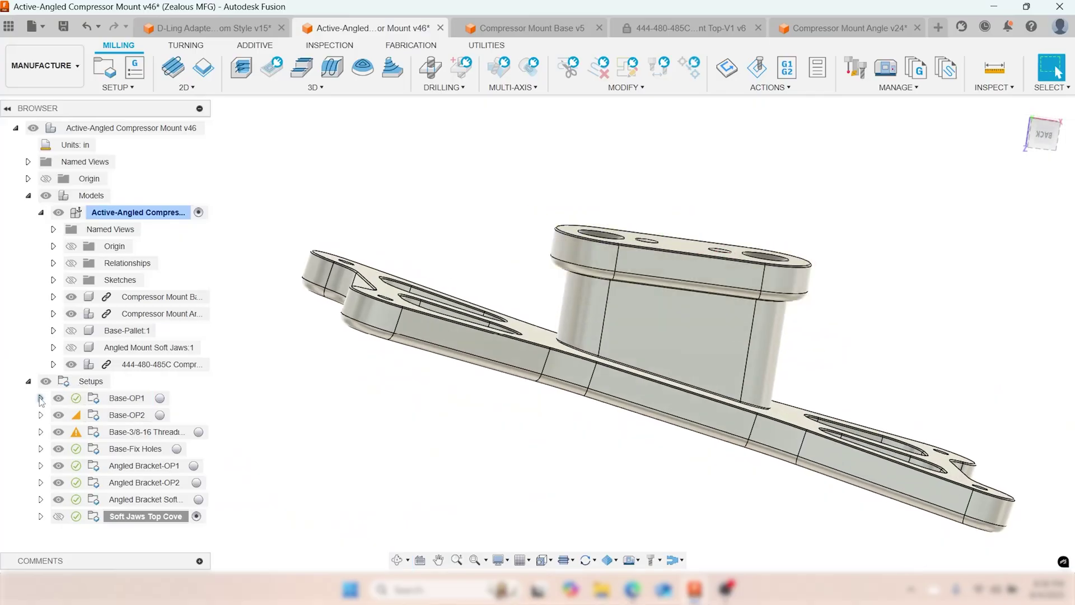
{"action": "left_click", "coordinate": [139, 417]}
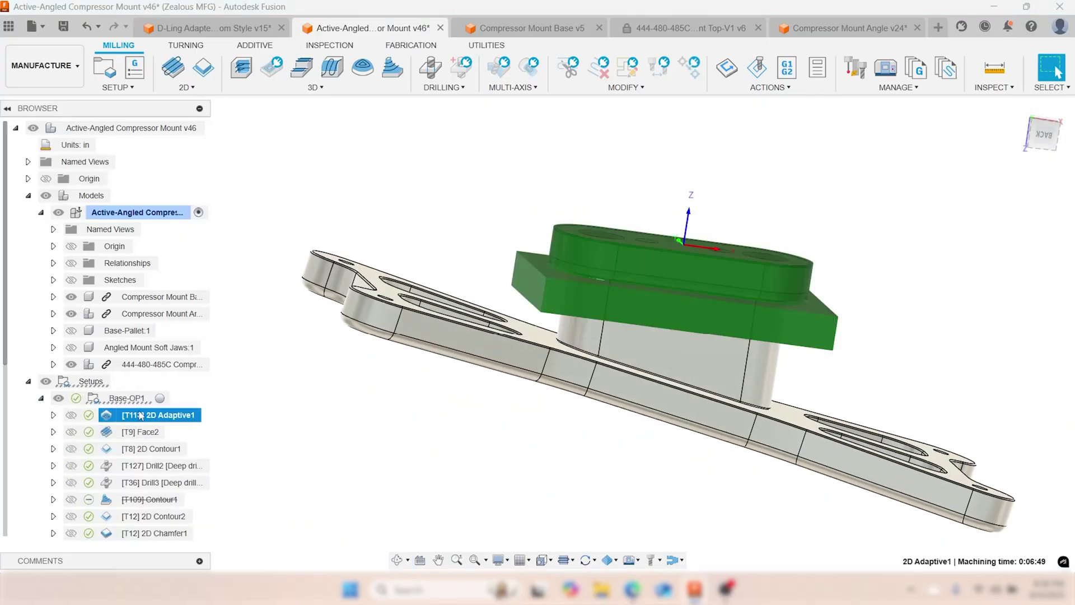
{"action": "scroll", "coordinate": [147, 454], "scroll_direction": "down", "scroll_amount": 3}
{"action": "left_click", "coordinate": [150, 466]}
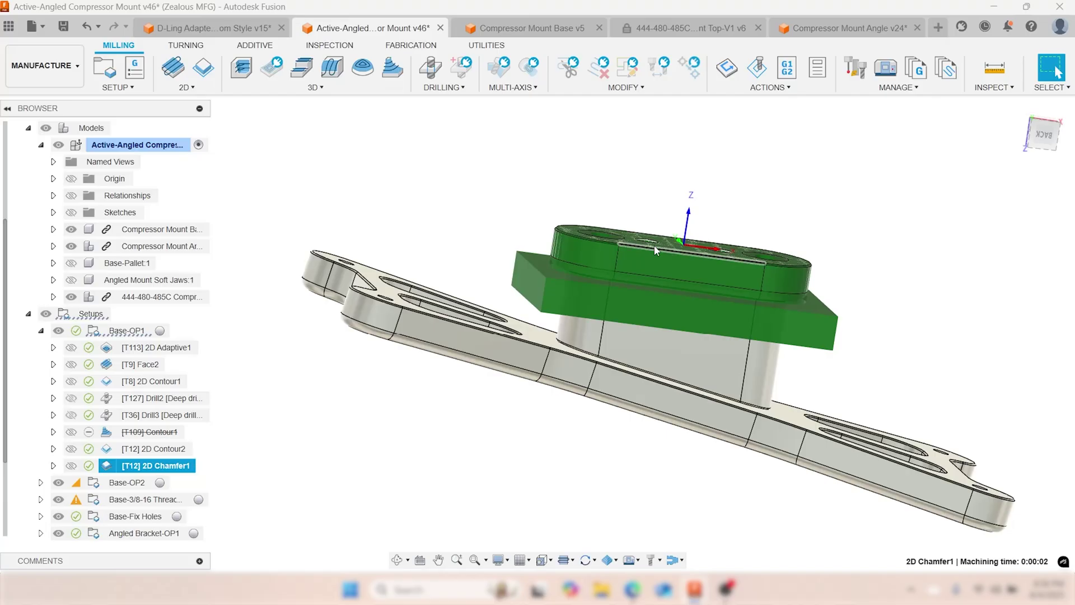
- Generate the Adaptive1 toolpath in the Base-OP2 setup and hide the top plate and angle block to isolate the base
{"action": "left_click", "coordinate": [40, 482]}
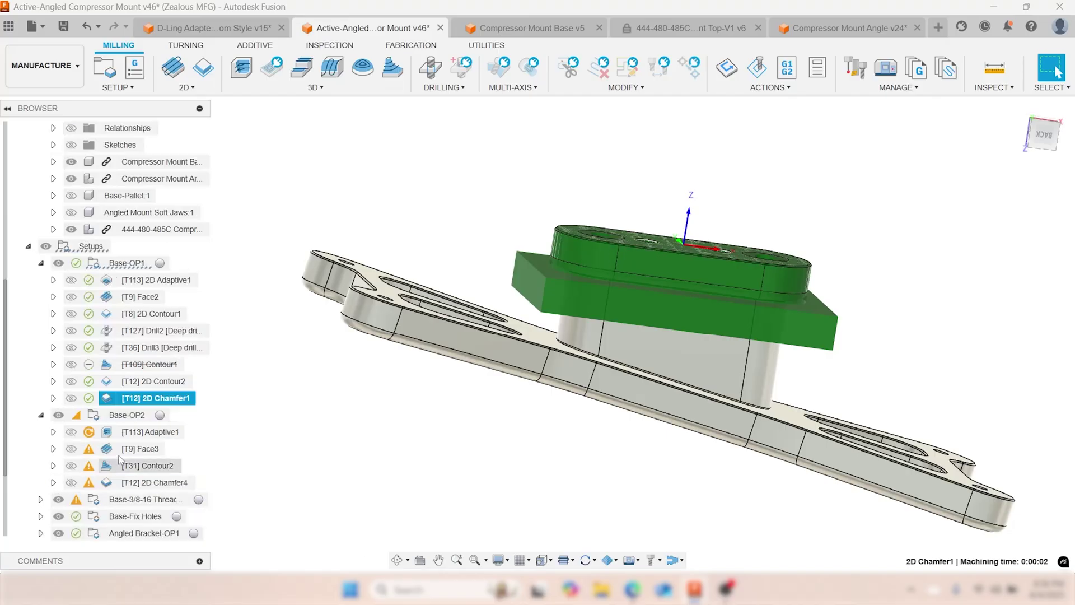
{"action": "left_click", "coordinate": [145, 432]}
{"action": "right_click", "coordinate": [146, 431]}
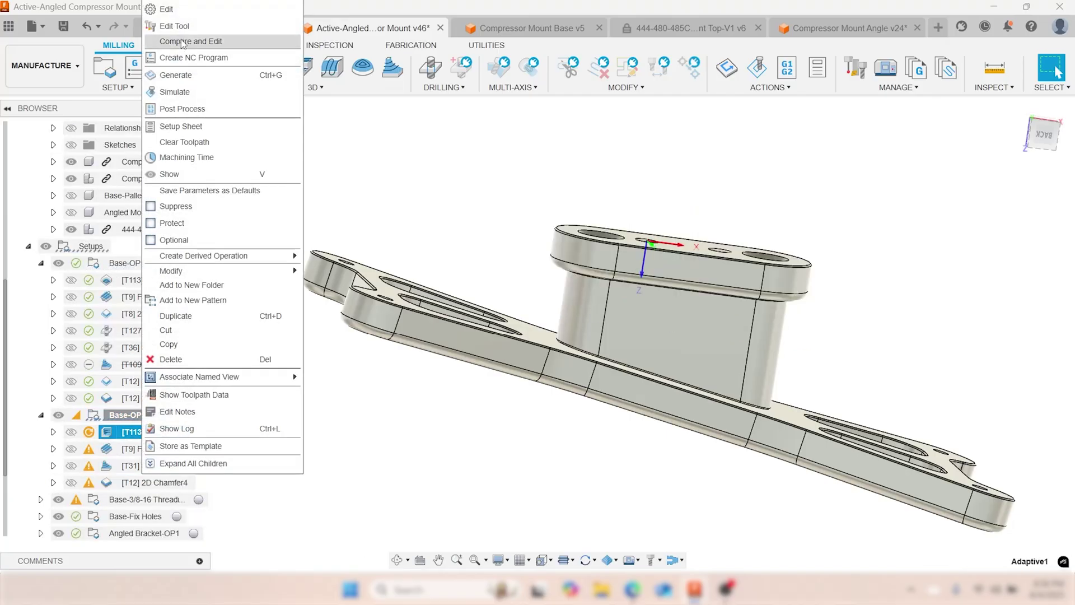
{"action": "left_click", "coordinate": [170, 77]}
{"action": "mouse_move", "coordinate": [399, 222]}
{"action": "middle_mouse_down", "text": "shift"}
{"action": "mouse_move", "coordinate": [401, 406]}
{"action": "mouse_move", "coordinate": [410, 239]}
{"action": "middle_mouse_up", "text": "shift"}
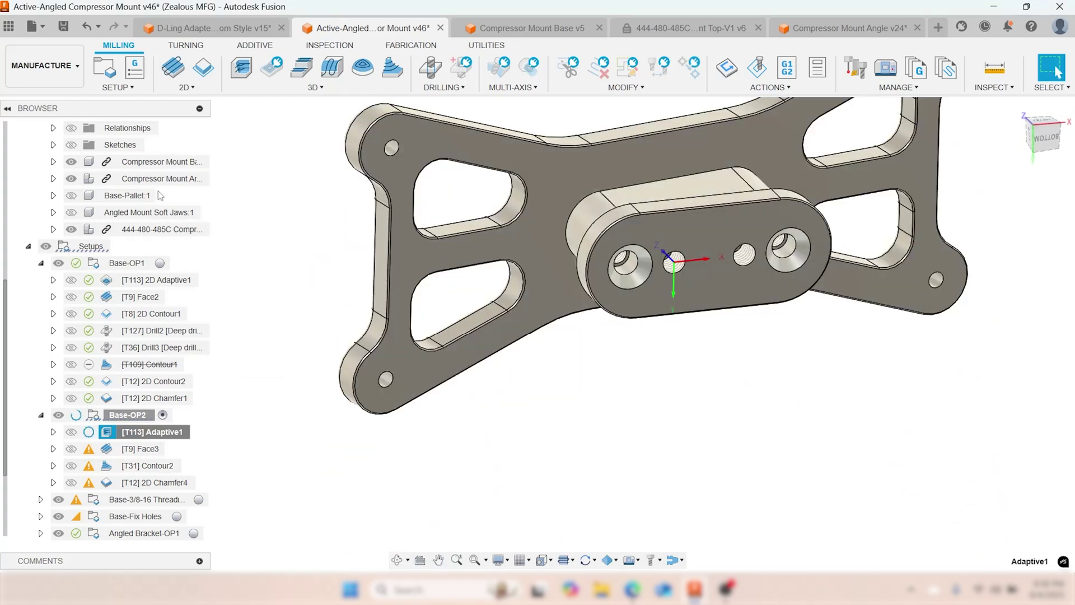
{"action": "left_click", "coordinate": [71, 229]}
{"action": "left_click", "coordinate": [298, 343]}
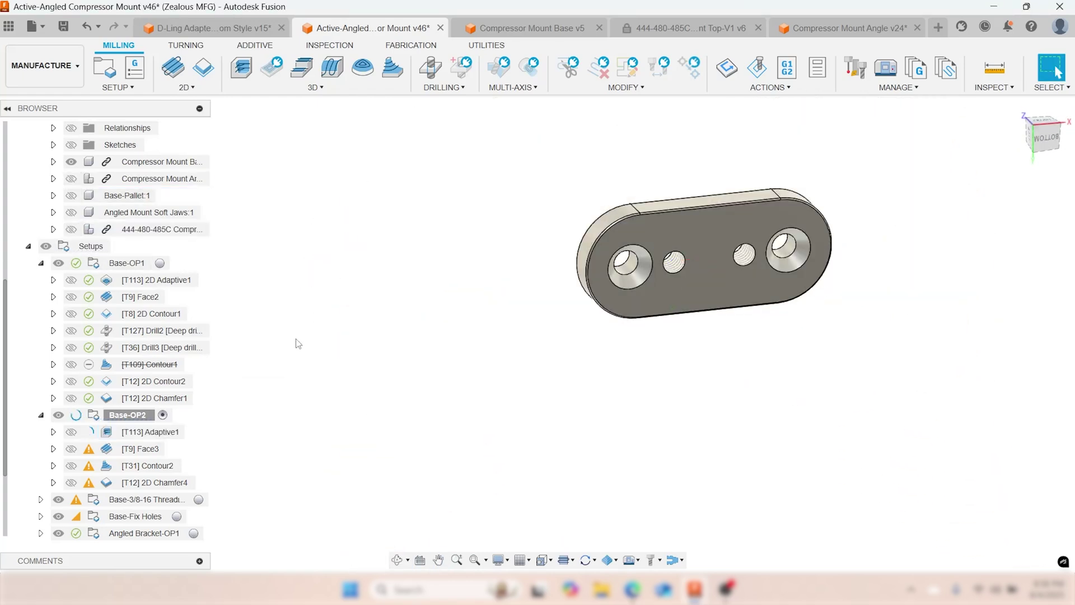
- Select the 2D Chamfer1 operation in Base-OP1 and view the stock left by that setup from the front
{"action": "middle_click_drag", "start_coordinate": [252, 252], "coordinate": [243, 402], "text": "shift"}
{"action": "left_click", "coordinate": [137, 397]}
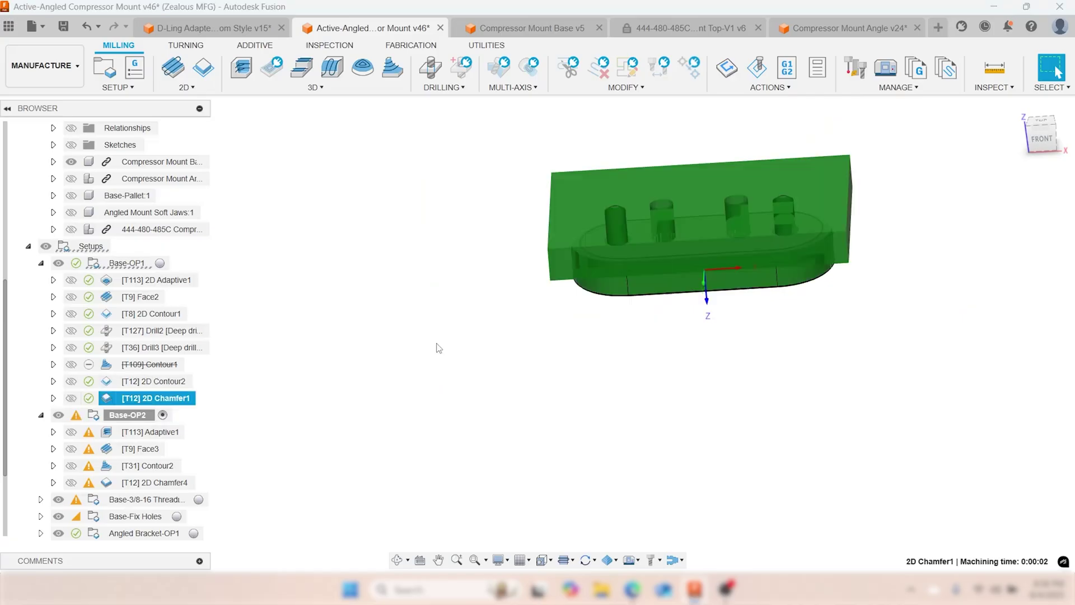
{"action": "middle_click_drag", "start_coordinate": [437, 348], "coordinate": [482, 353], "text": "shift"}
- Step through the Adaptive1, Face3, Contour2 and 2D Chamfer4 operations of Base-OP2 and view the resulting stock on the base
{"action": "left_click", "coordinate": [150, 482]}
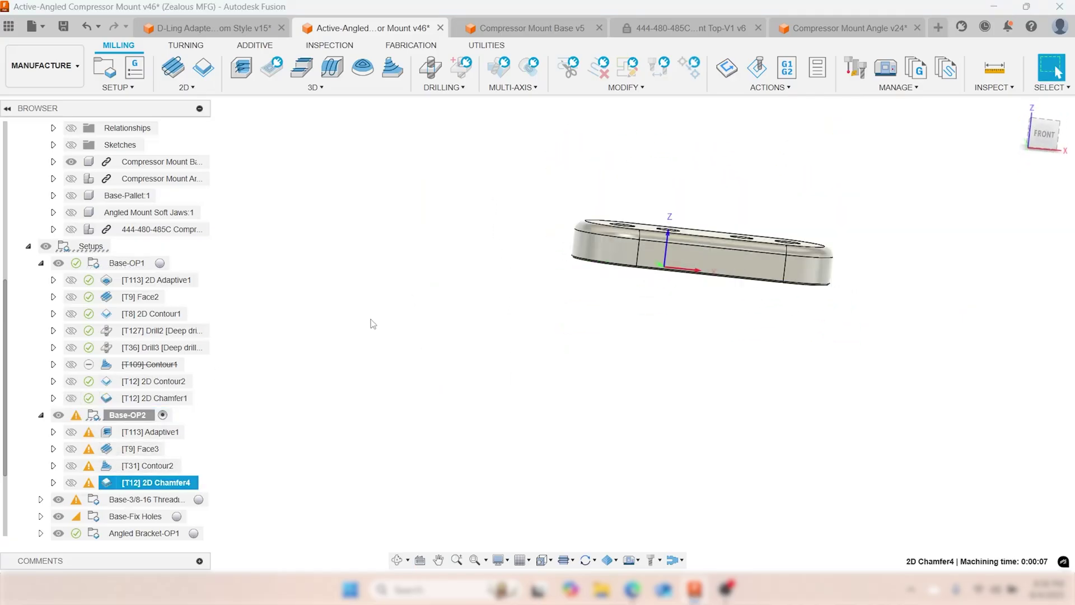
{"action": "left_click", "coordinate": [136, 432]}
{"action": "left_click", "coordinate": [134, 449]}
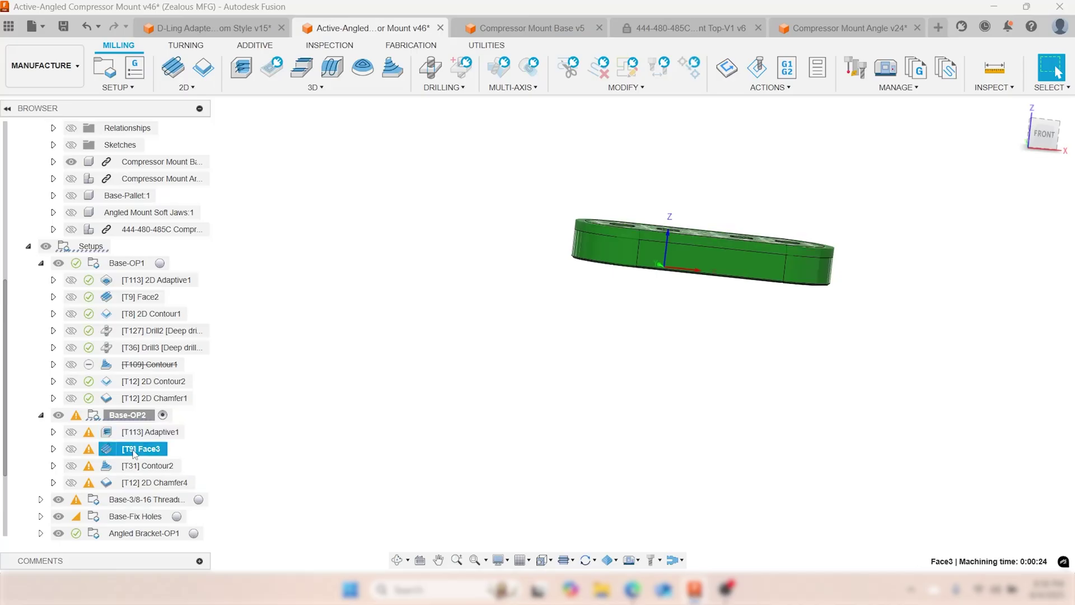
{"action": "left_click", "coordinate": [150, 482]}
{"action": "left_click", "coordinate": [140, 465]}
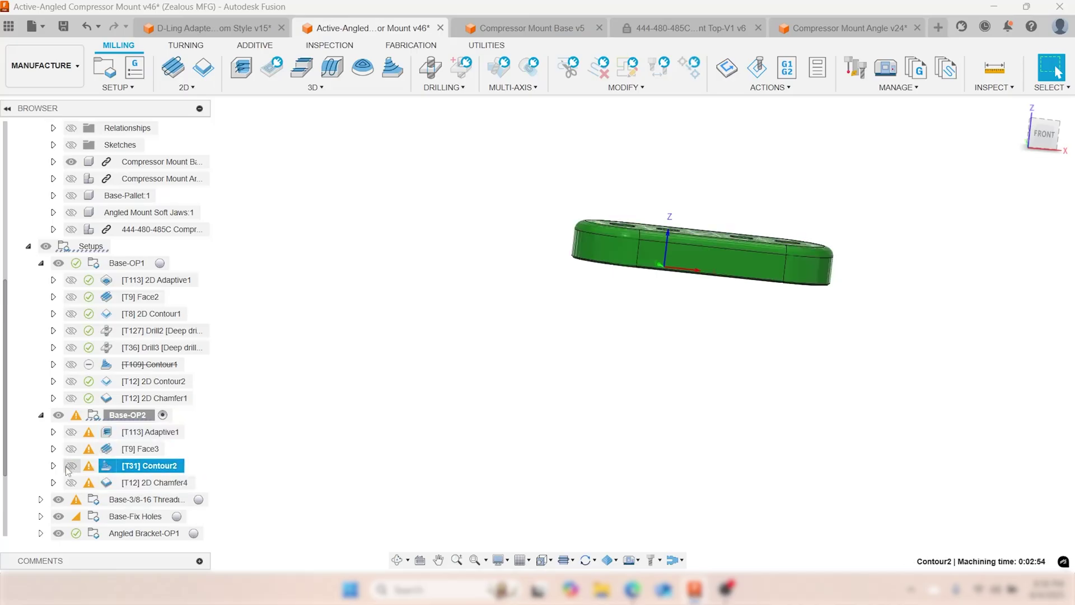
{"action": "middle_click_drag", "start_coordinate": [562, 240], "coordinate": [636, 320], "text": "shift"}
{"action": "scroll", "coordinate": [634, 317], "scroll_direction": "down", "scroll_amount": 4}
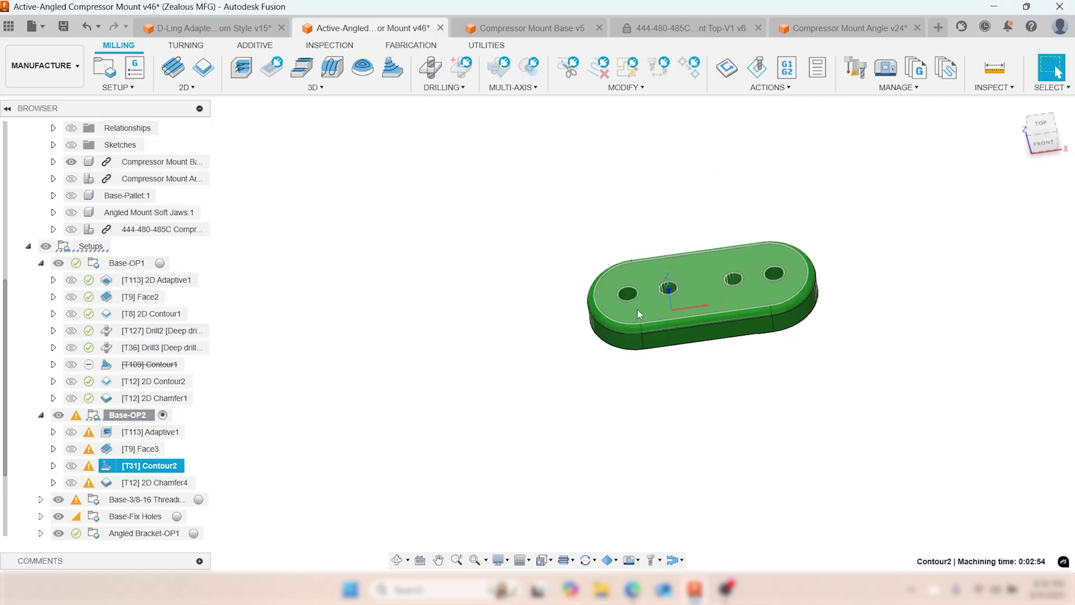
- Select the Angled Bracket-OP1 setup, hide the Compressor Mount Base component and show the Compressor Mount Angle component
{"action": "scroll", "coordinate": [142, 392], "scroll_direction": "down", "scroll_amount": 3}
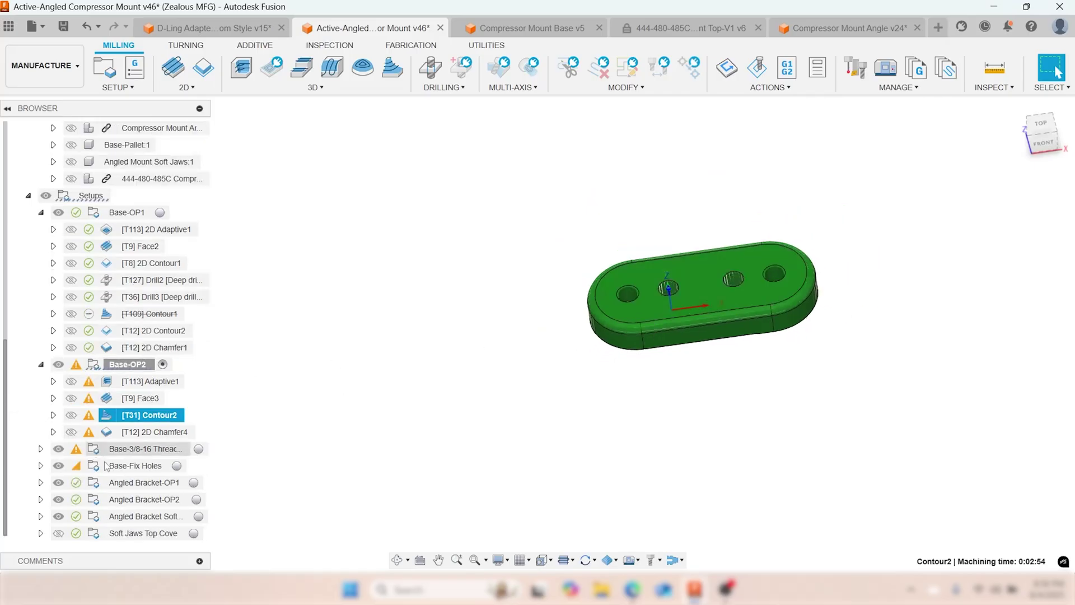
{"action": "left_click", "coordinate": [130, 483]}
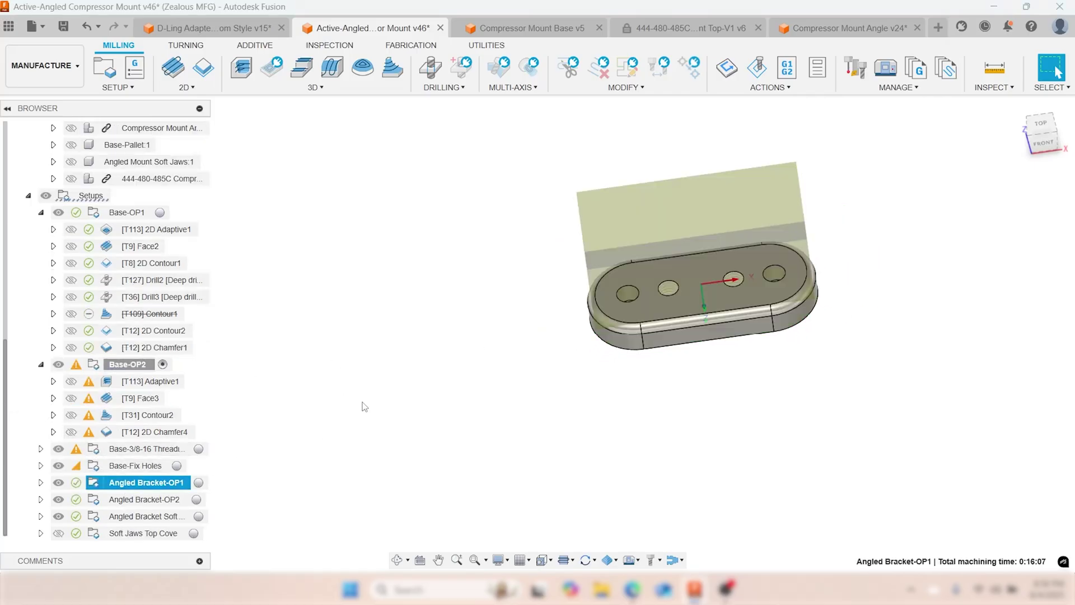
{"action": "scroll", "coordinate": [65, 209], "scroll_direction": "up", "scroll_amount": 6}
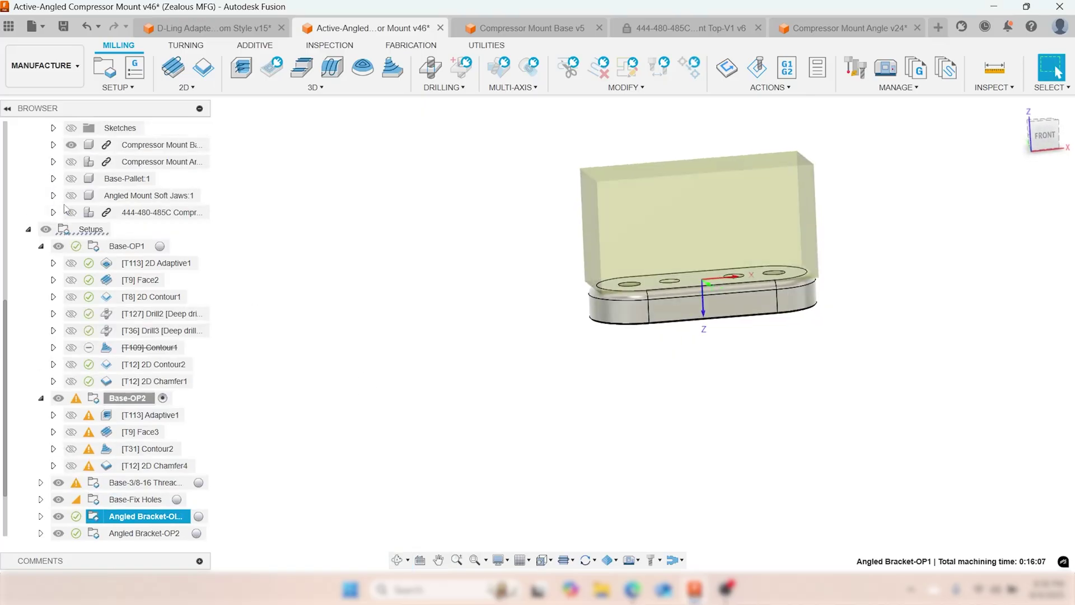
{"action": "left_click", "coordinate": [71, 212]}
{"action": "left_click", "coordinate": [71, 229]}
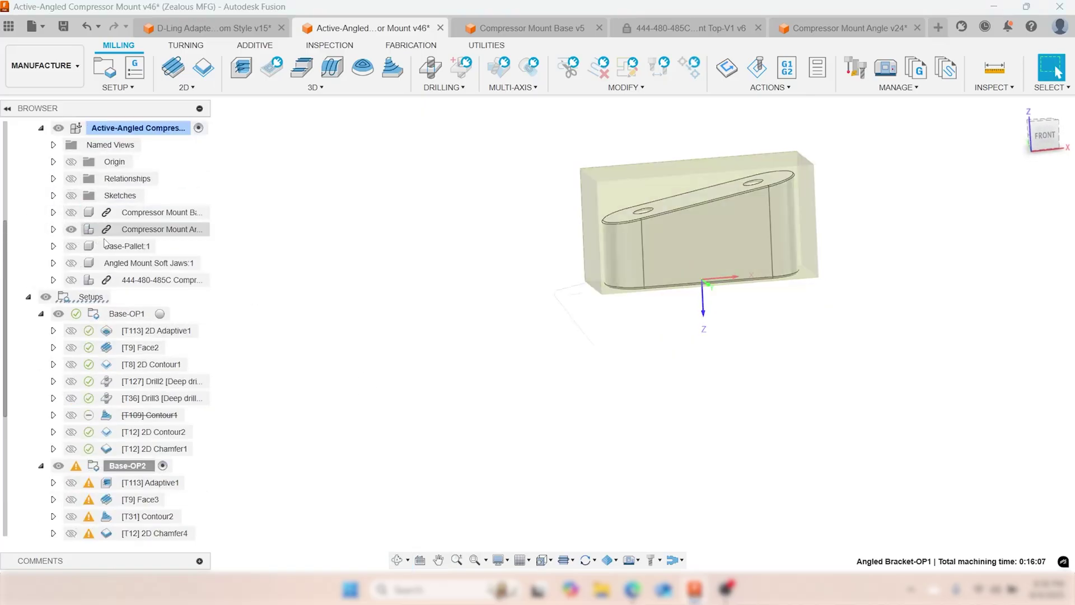
- Expand the Angled Bracket-OP1 setup and view the stock after its 2D Adaptive2, Face4 and Bore4 operations
{"action": "scroll", "coordinate": [132, 482], "scroll_direction": "down", "scroll_amount": 4}
{"action": "scroll", "coordinate": [131, 481], "scroll_direction": "down", "scroll_amount": 2}
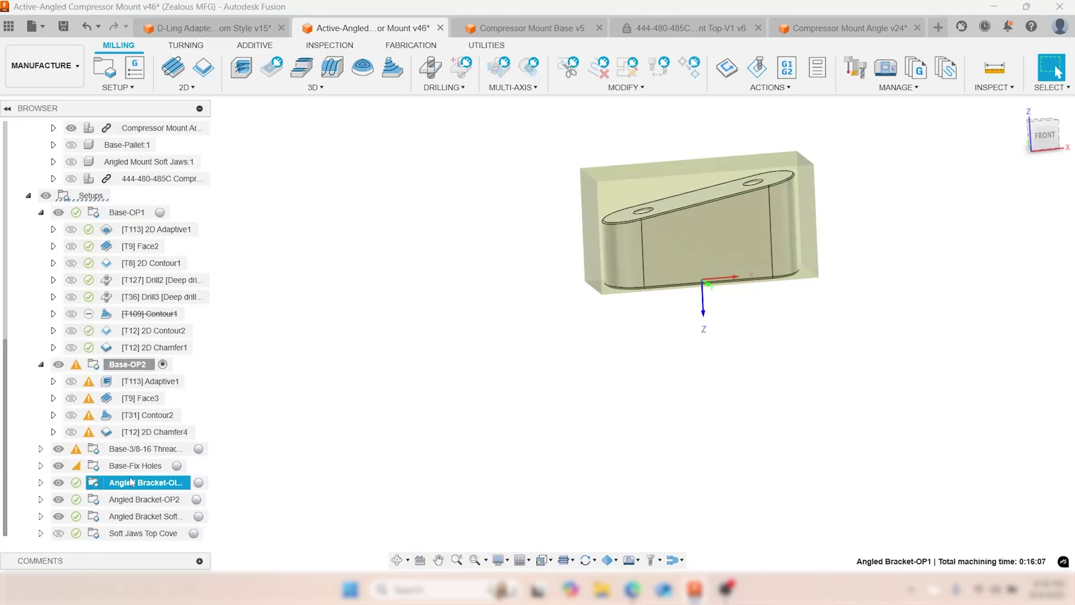
{"action": "left_click", "coordinate": [41, 483]}
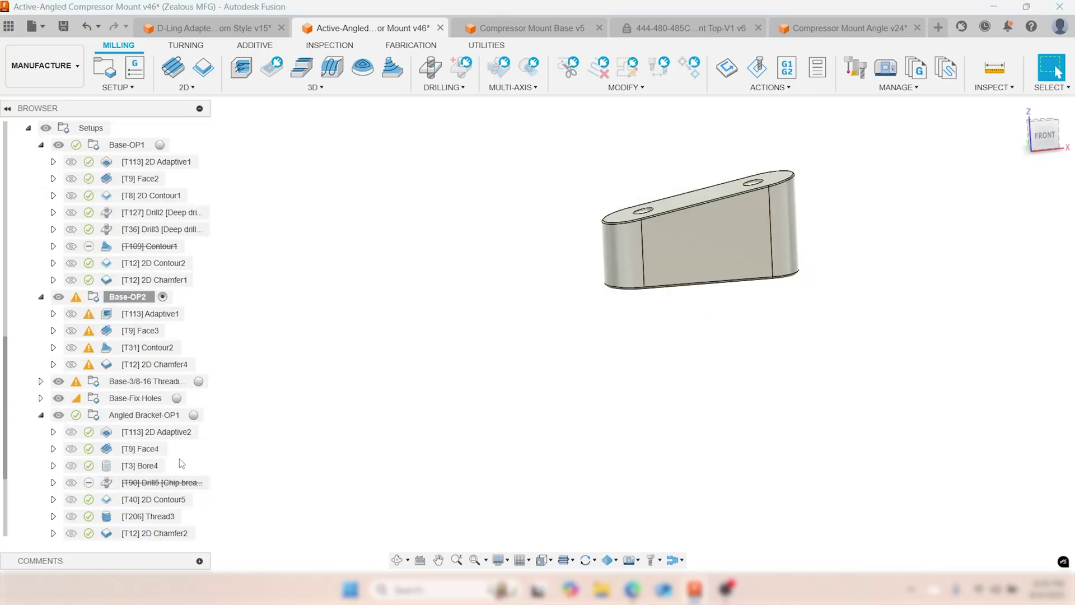
{"action": "left_click", "coordinate": [168, 438]}
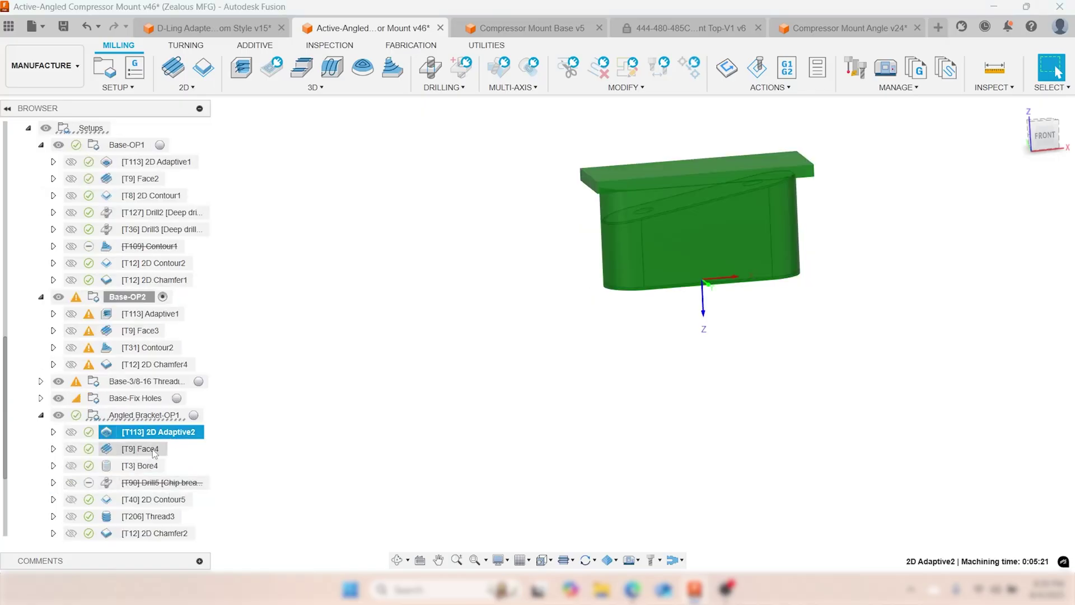
{"action": "left_click", "coordinate": [147, 449]}
{"action": "middle_click_drag", "start_coordinate": [537, 370], "coordinate": [556, 240], "text": "shift"}
{"action": "left_click", "coordinate": [117, 436]}
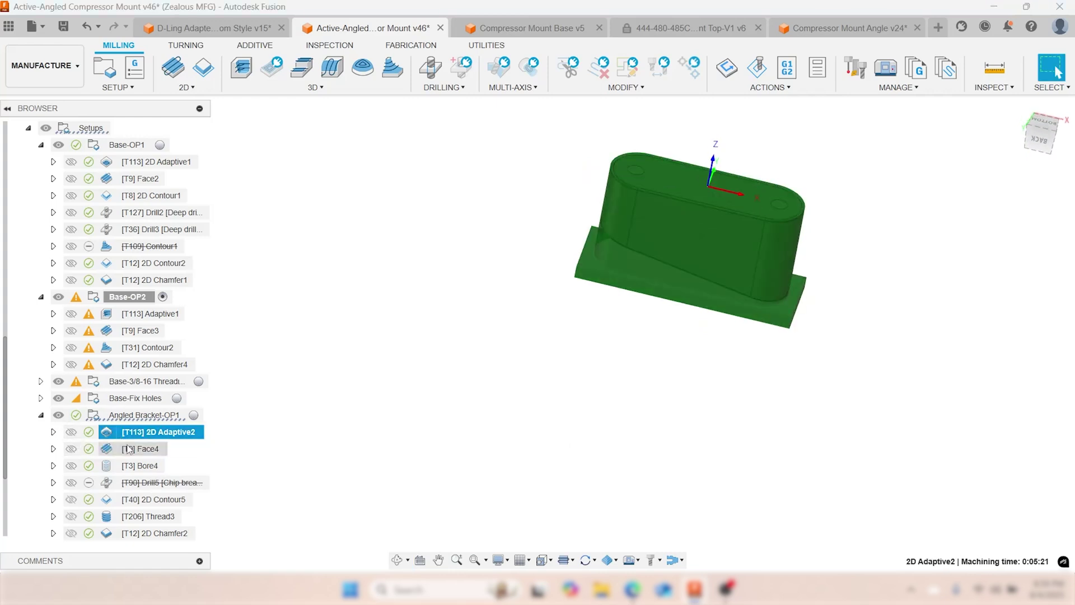
{"action": "left_click", "coordinate": [129, 450]}
{"action": "key", "text": "Down"}
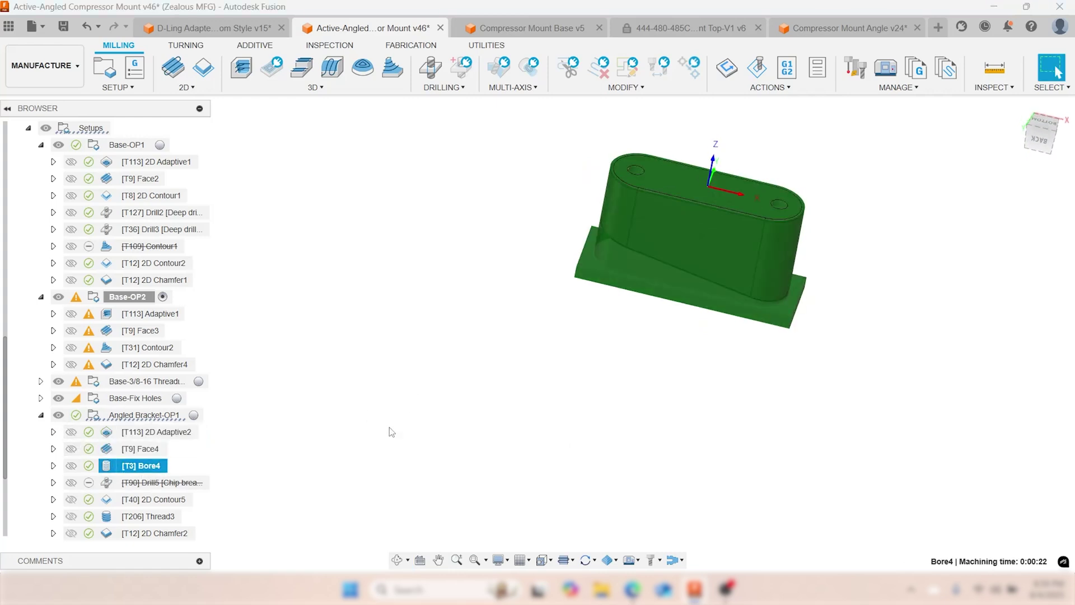
- View the bracket stock through the remaining Angled Bracket-OP1 operations, from 2D Contour5 to Contour3
{"action": "left_click", "coordinate": [135, 500]}
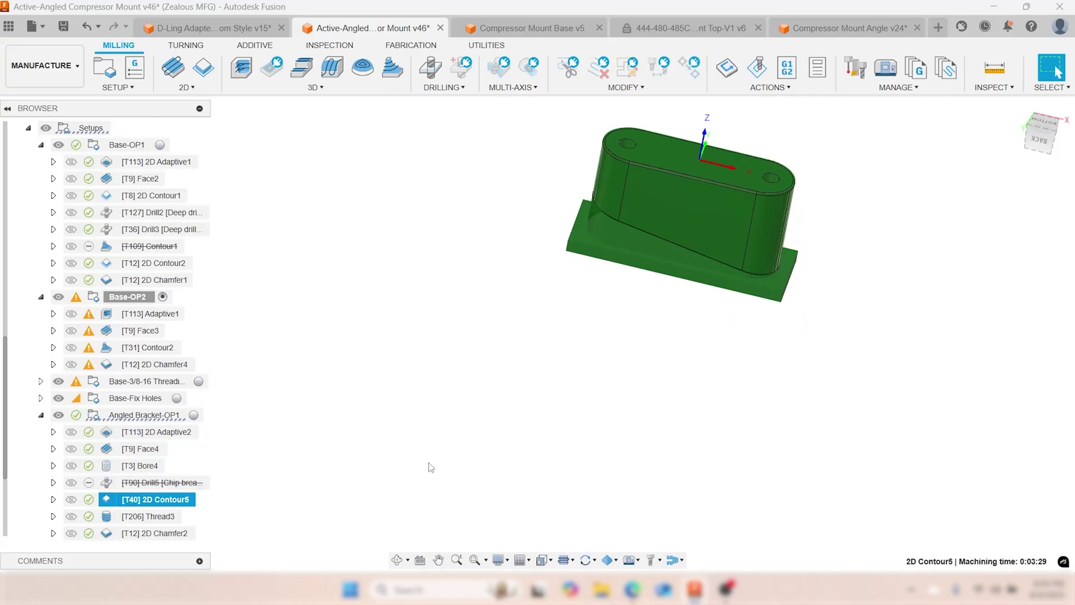
{"action": "middle_click_drag", "start_coordinate": [431, 467], "coordinate": [447, 427], "text": "shift"}
{"action": "key", "text": "Down"}
{"action": "key", "text": "Down"}
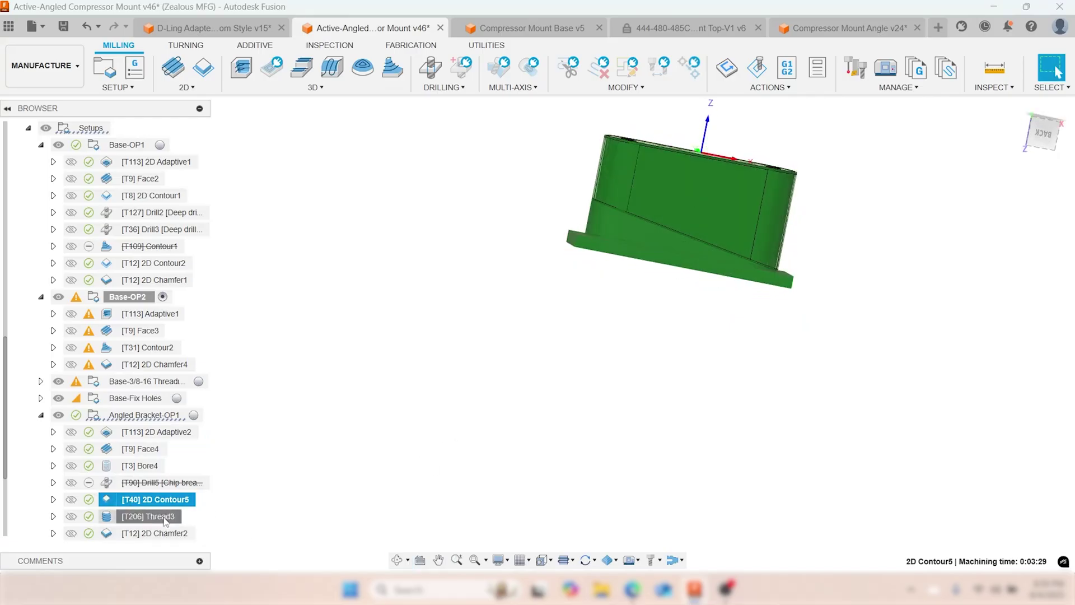
{"action": "middle_click_drag", "start_coordinate": [556, 323], "coordinate": [537, 392], "text": "shift"}
{"action": "scroll", "coordinate": [127, 518], "scroll_direction": "down", "scroll_amount": 1}
{"action": "left_click", "coordinate": [128, 517]}
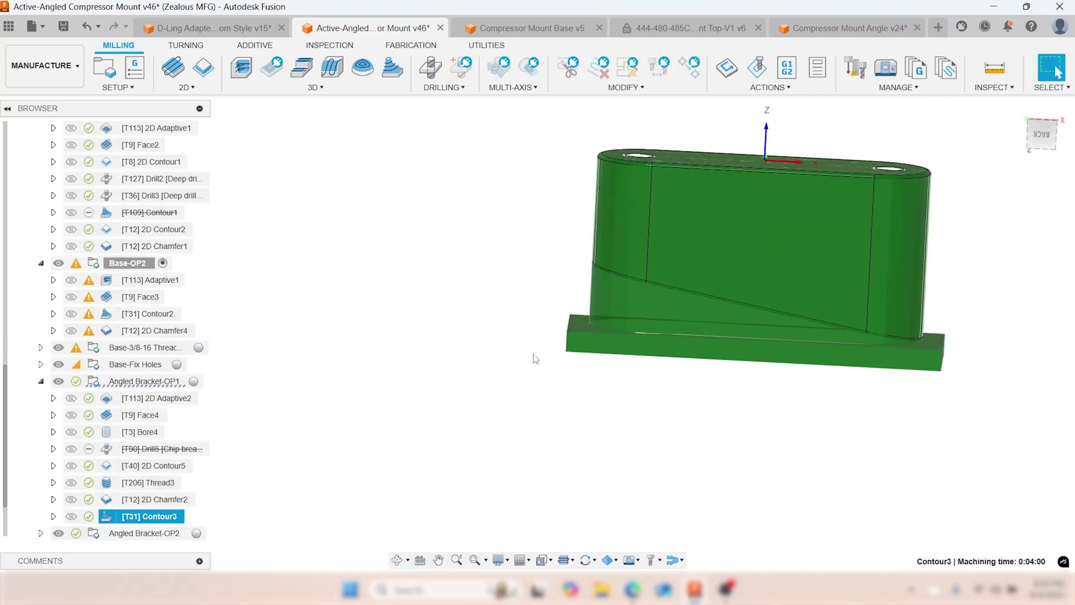
- Select and expand the Angled Bracket-OP2 setup and show the Angled Mount Soft Jaws component
{"action": "left_click", "coordinate": [163, 533]}
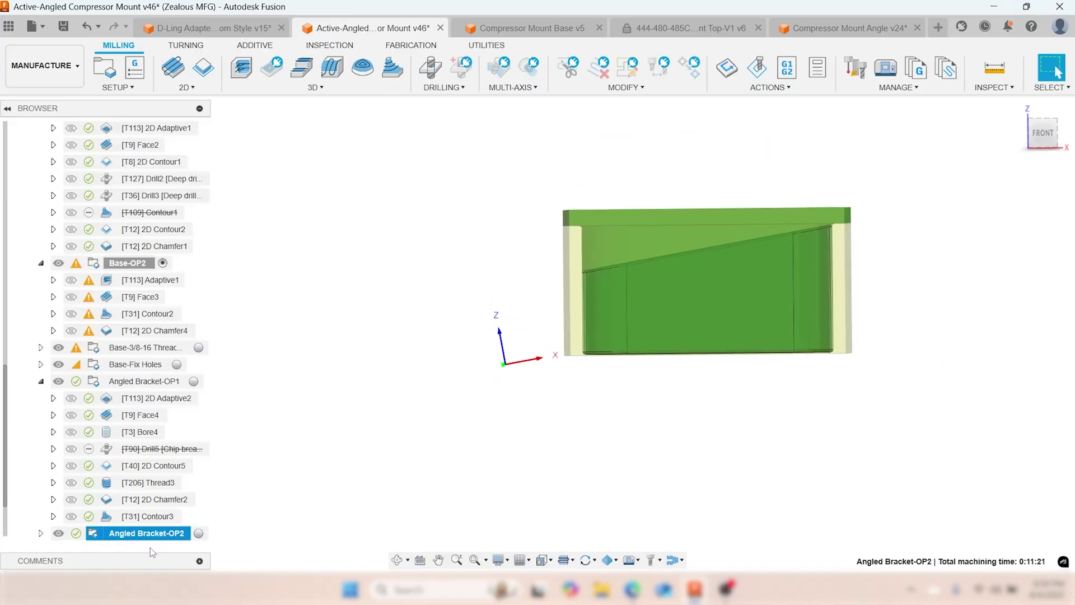
{"action": "left_click", "coordinate": [40, 534]}
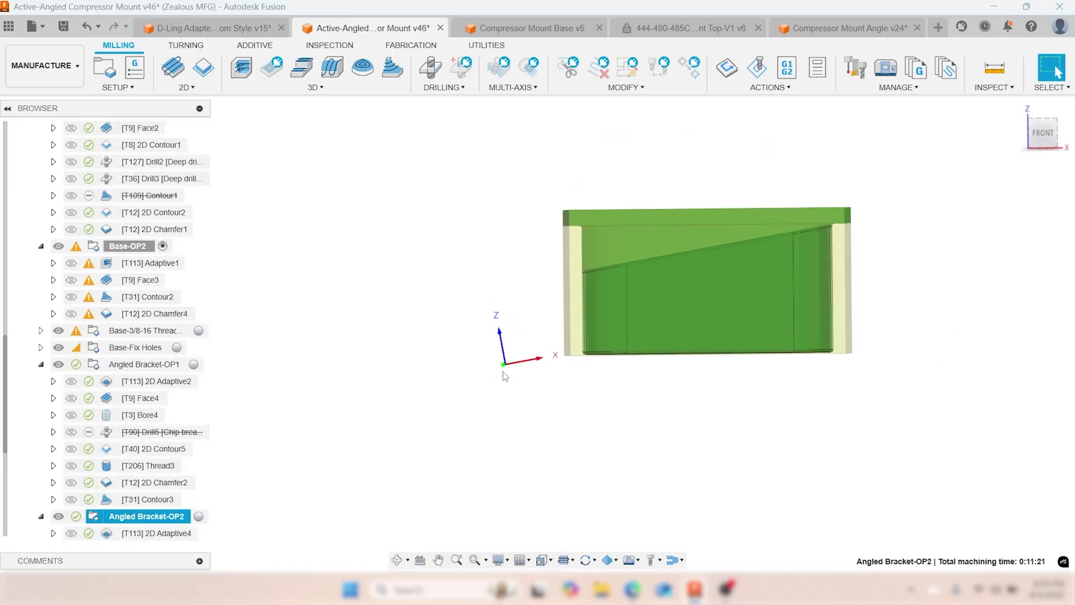
{"action": "scroll", "coordinate": [76, 303], "scroll_direction": "up", "scroll_amount": 5}
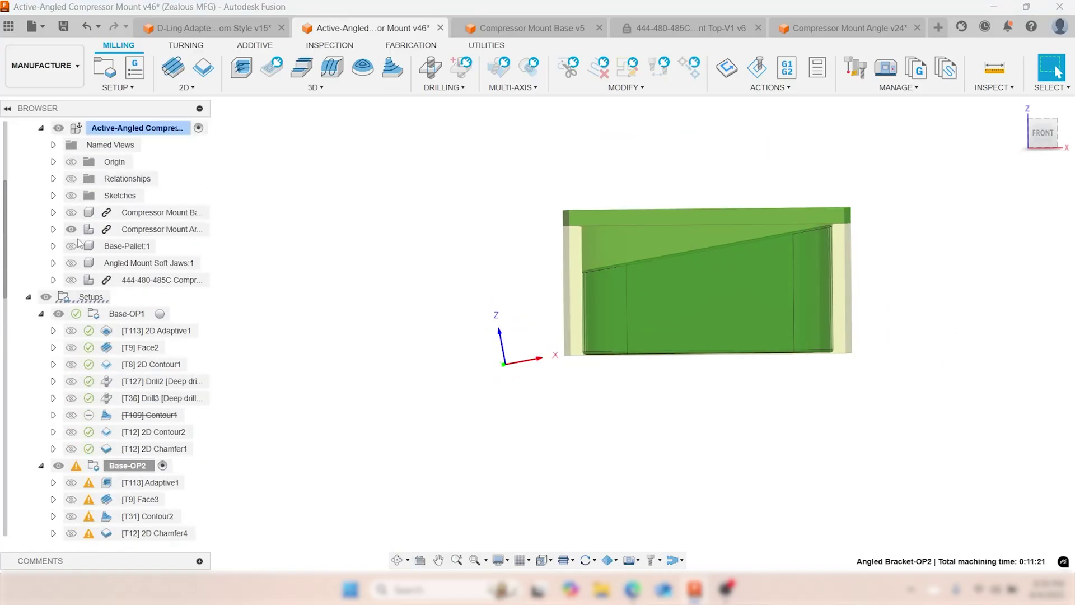
{"action": "left_click", "coordinate": [53, 229]}
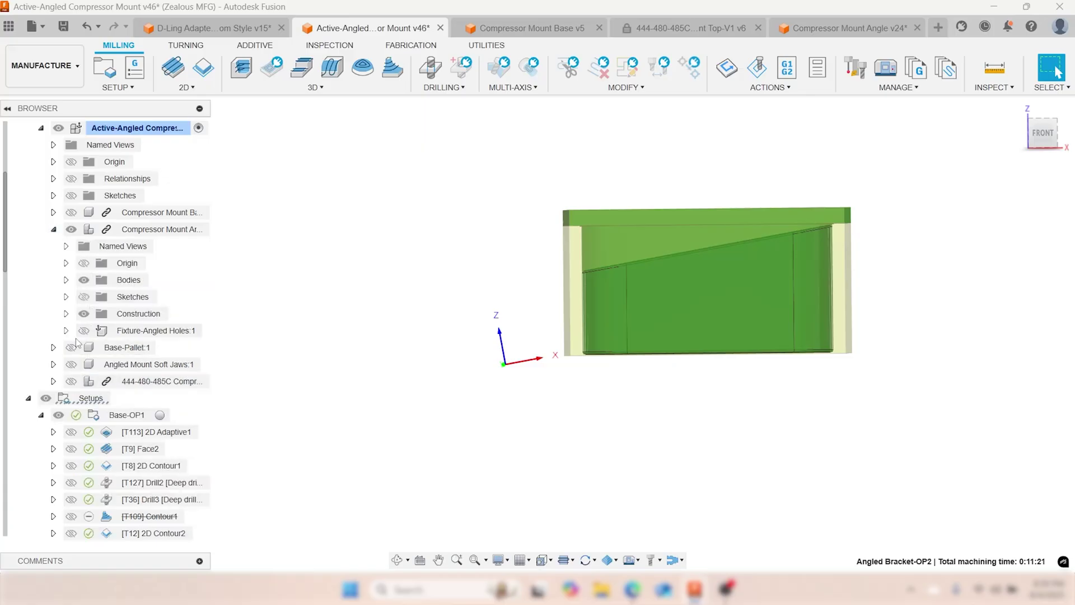
{"action": "left_click", "coordinate": [71, 364]}
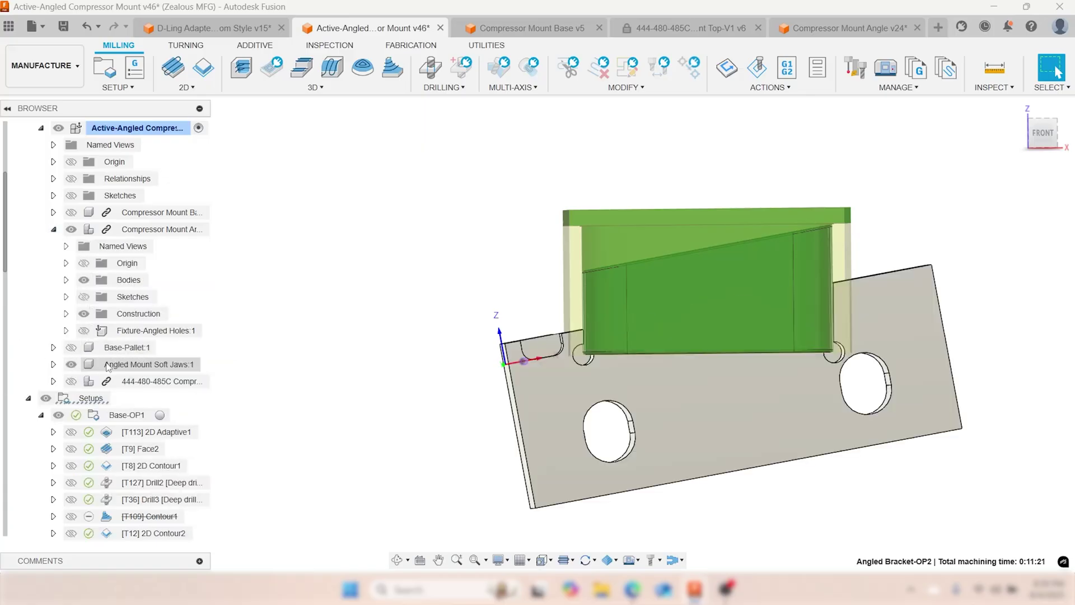
- Examine the Angled Bracket-OP2 work origin at the soft jaw's corner up close, ending in the front view
{"action": "mouse_move", "coordinate": [359, 311]}
{"action": "middle_mouse_down", "text": "shift"}
{"action": "mouse_move", "coordinate": [348, 314]}
{"action": "mouse_move", "coordinate": [359, 386]}
{"action": "mouse_move", "coordinate": [356, 314]}
{"action": "middle_mouse_up", "text": "shift"}
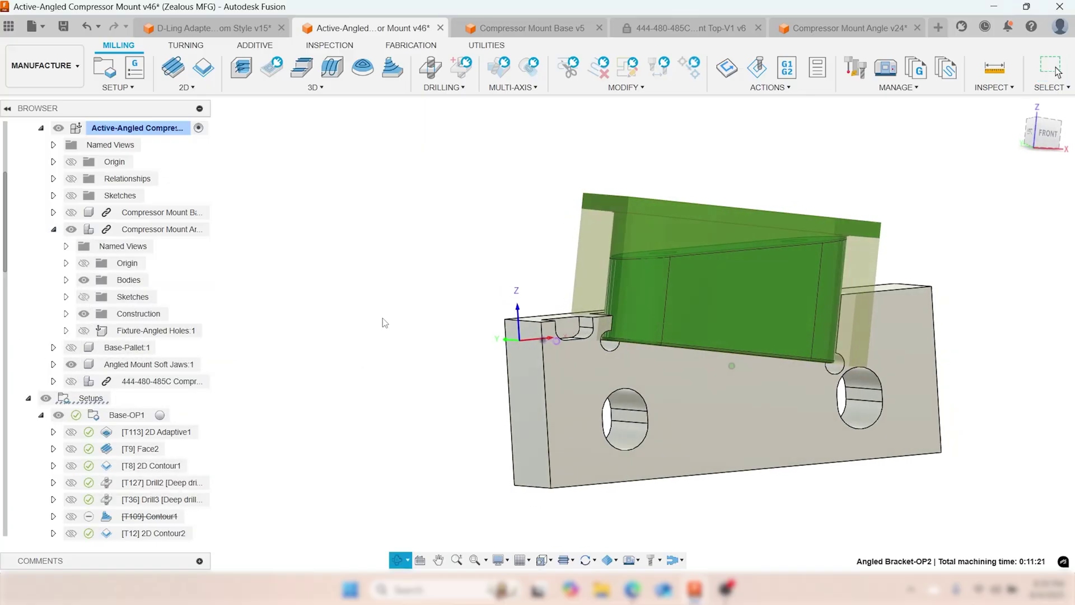
{"action": "scroll", "coordinate": [526, 342], "scroll_direction": "up", "scroll_amount": 5}
{"action": "middle_click_drag", "start_coordinate": [511, 329], "coordinate": [476, 343], "text": "shift"}
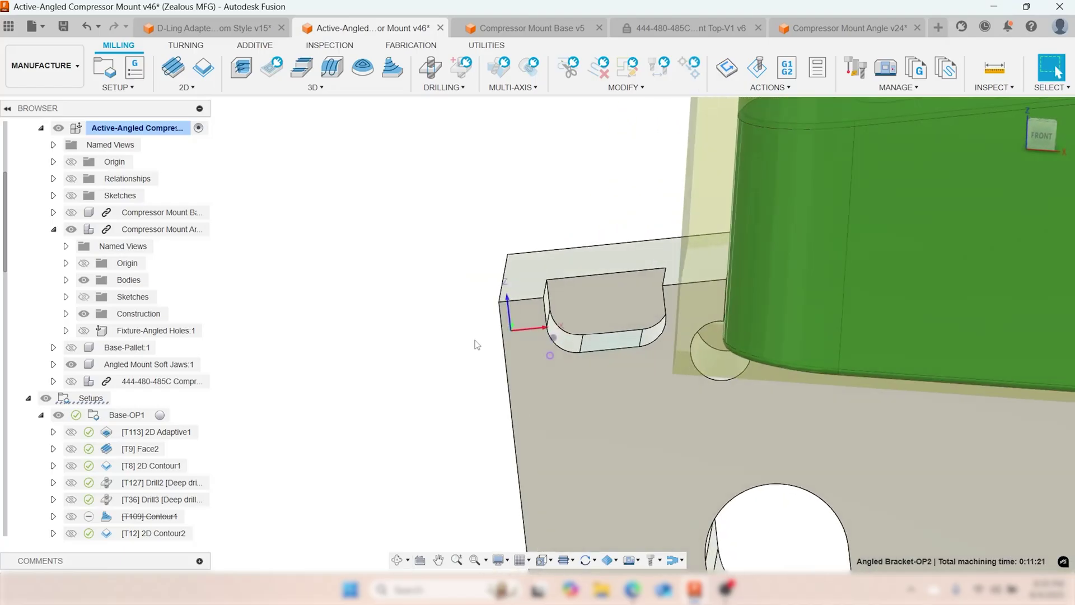
{"action": "scroll", "coordinate": [476, 342], "scroll_direction": "down", "scroll_amount": 1}
{"action": "left_click", "coordinate": [1040, 140]}
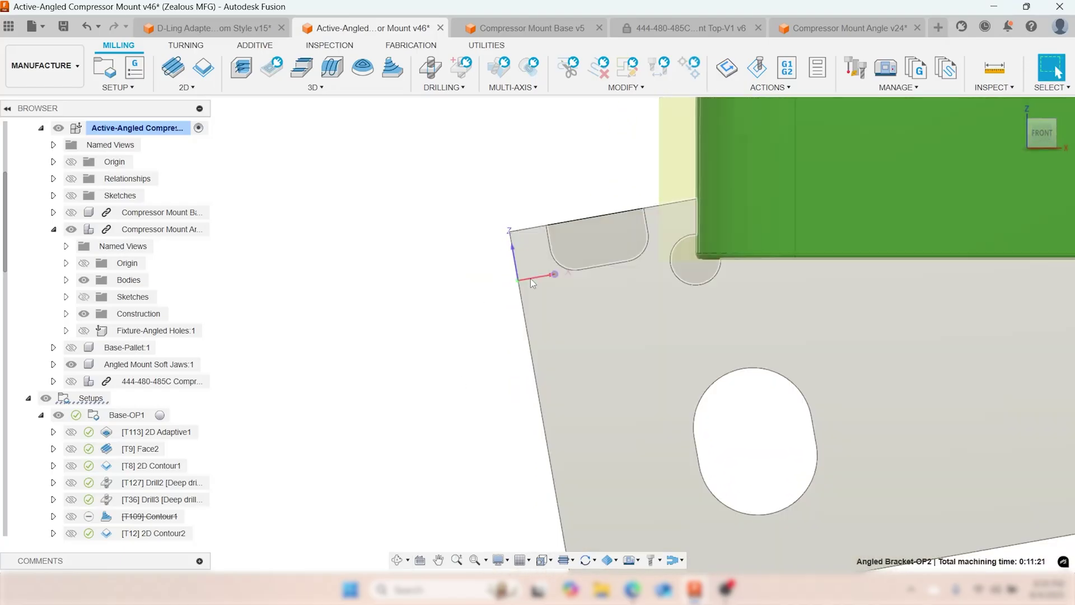
- Select the 2D Adaptive4 operation in Angled Bracket-OP2 and inspect the bracket stock held in the soft jaws
{"action": "scroll", "coordinate": [685, 275], "scroll_direction": "down", "scroll_amount": 2}
{"action": "scroll", "coordinate": [683, 273], "scroll_direction": "down", "scroll_amount": 4}
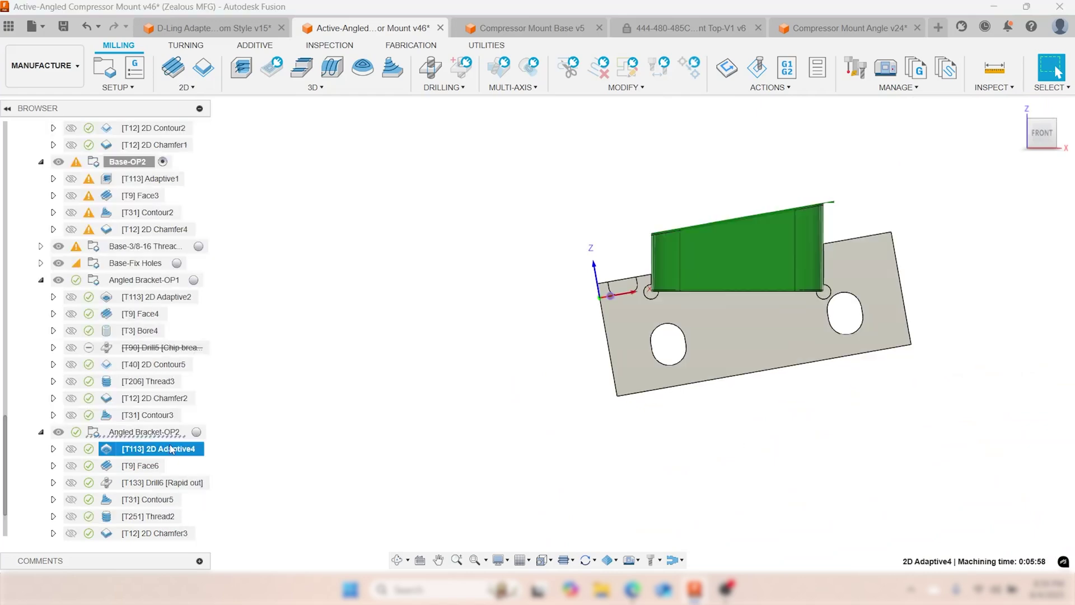
{"action": "scroll", "coordinate": [763, 254], "scroll_direction": "up", "scroll_amount": 5}
{"action": "middle_click_drag", "start_coordinate": [769, 237], "coordinate": [771, 251], "text": "shift"}
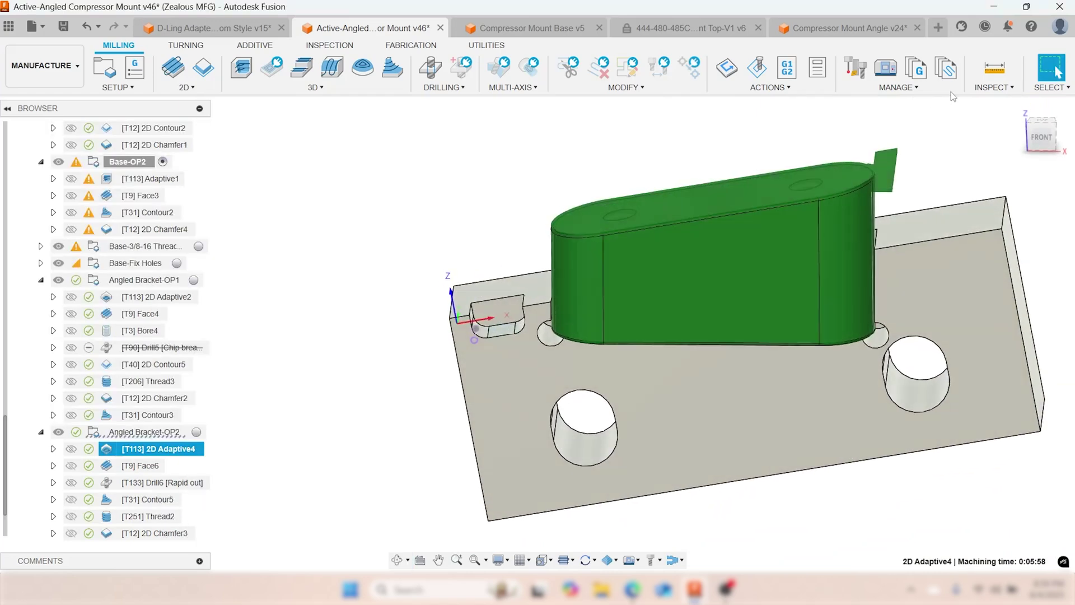
{"action": "scroll", "coordinate": [874, 177], "scroll_direction": "up", "scroll_amount": 3}
{"action": "scroll", "coordinate": [893, 180], "scroll_direction": "down", "scroll_amount": 3}
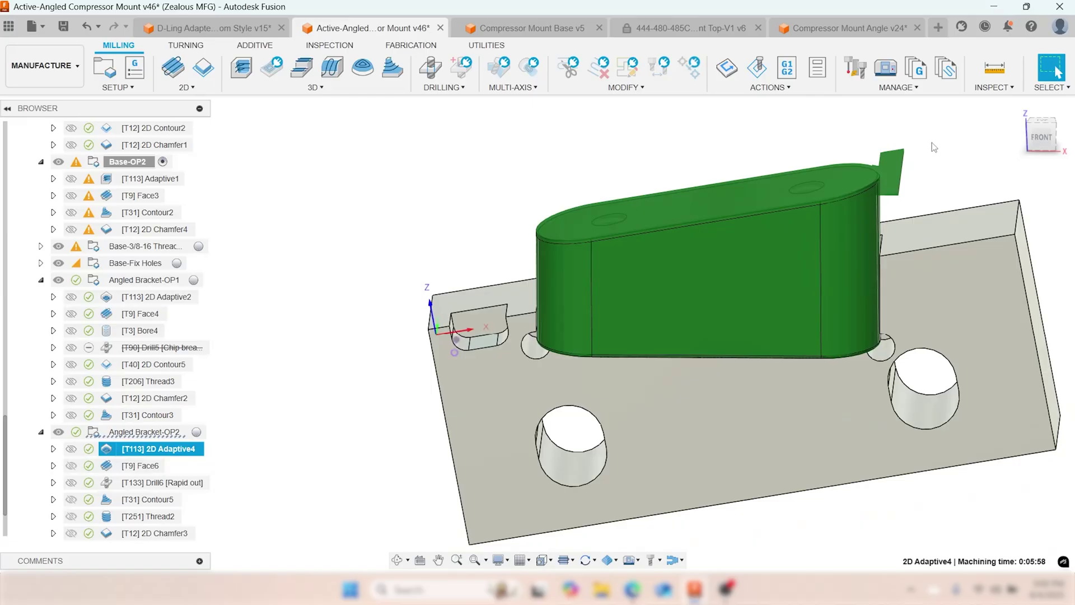
- Inspect the stock after the Face6, Drill6 and Contour5 operations of Angled Bracket-OP2
{"action": "left_click", "coordinate": [159, 469]}
{"action": "middle_click_drag", "start_coordinate": [829, 185], "coordinate": [868, 172], "text": "shift"}
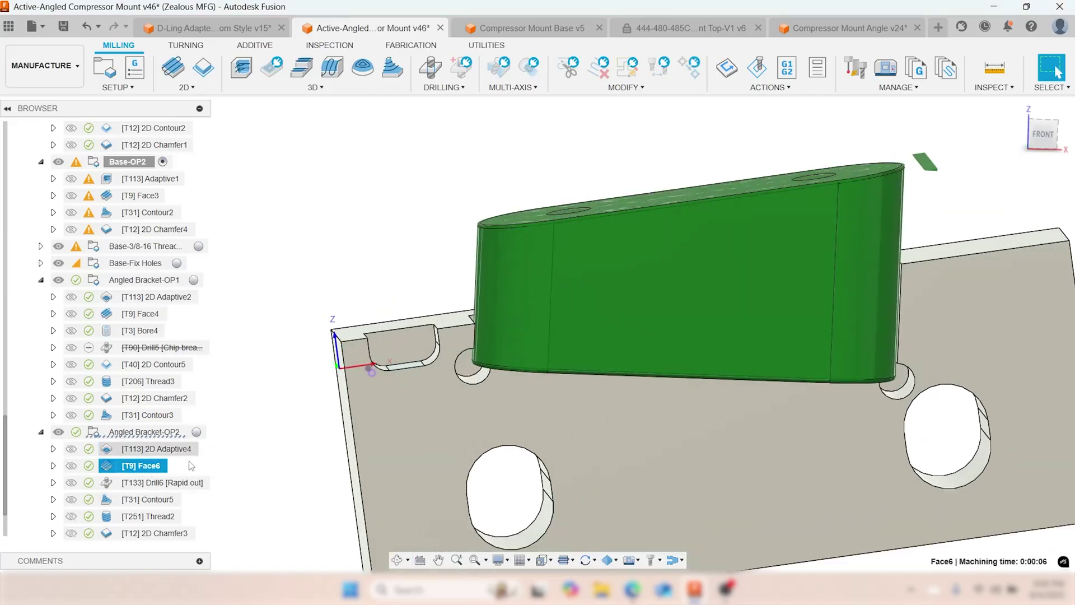
{"action": "left_click", "coordinate": [165, 485]}
{"action": "middle_click_drag", "start_coordinate": [605, 268], "coordinate": [608, 291], "text": "shift"}
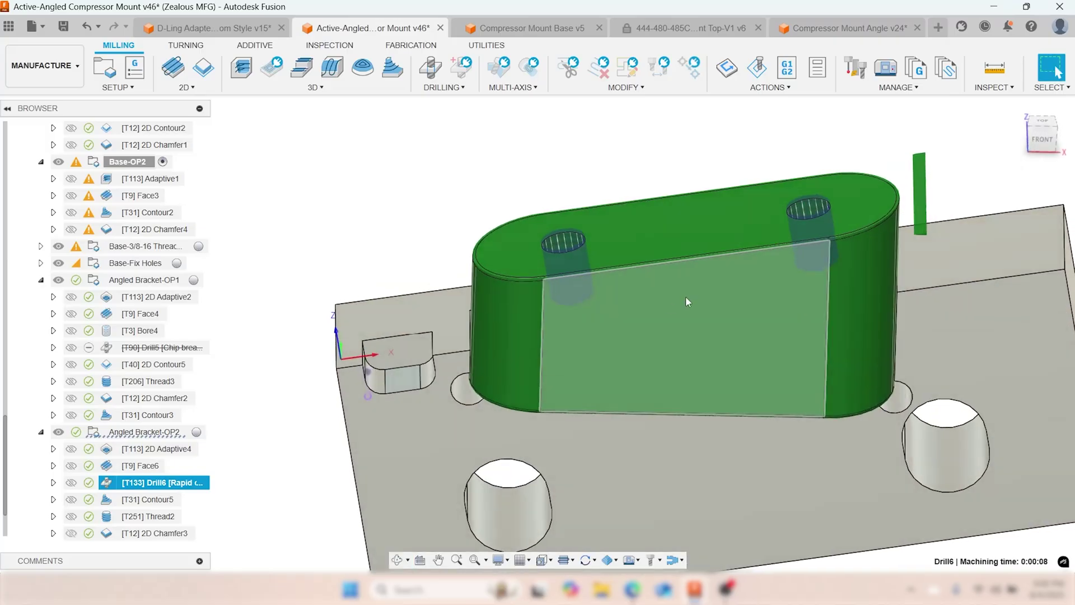
{"action": "left_click", "coordinate": [159, 501]}
{"action": "scroll", "coordinate": [456, 336], "scroll_direction": "down", "scroll_amount": 2}
{"action": "middle_click_drag", "start_coordinate": [456, 336], "coordinate": [451, 293], "text": "shift"}
{"action": "scroll", "coordinate": [478, 252], "scroll_direction": "up", "scroll_amount": 3}
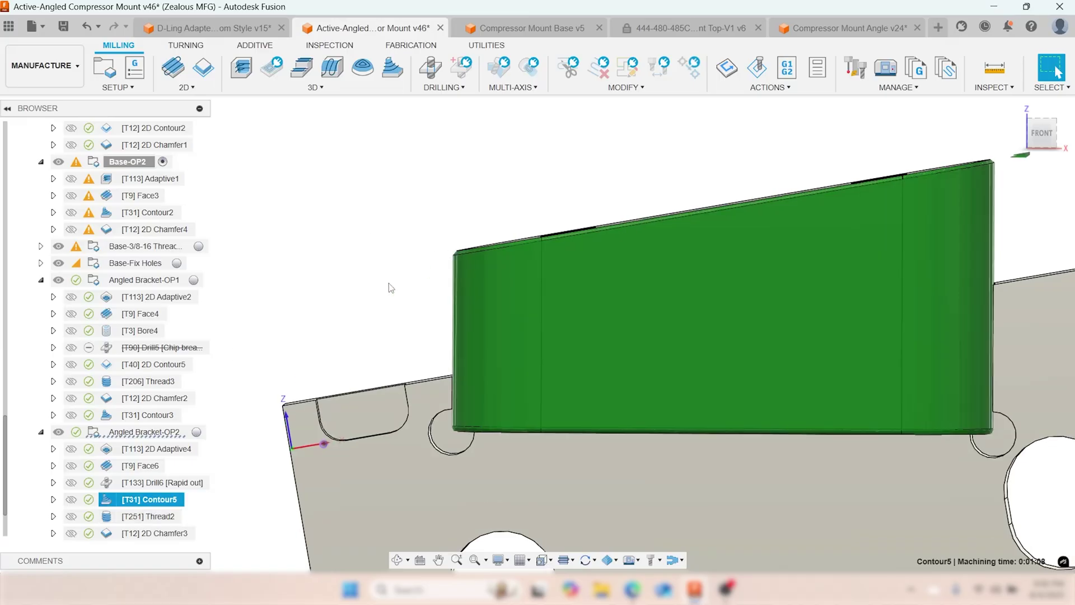
- Inspect the bracket's threaded holes and chamfered edge by selecting the Thread2 and 2D Chamfer3 operations of Angled Bracket-OP2
{"action": "left_click", "coordinate": [129, 525]}
{"action": "scroll", "coordinate": [386, 395], "scroll_direction": "down", "scroll_amount": 3}
{"action": "middle_click_drag", "start_coordinate": [412, 379], "coordinate": [403, 456], "text": "shift"}
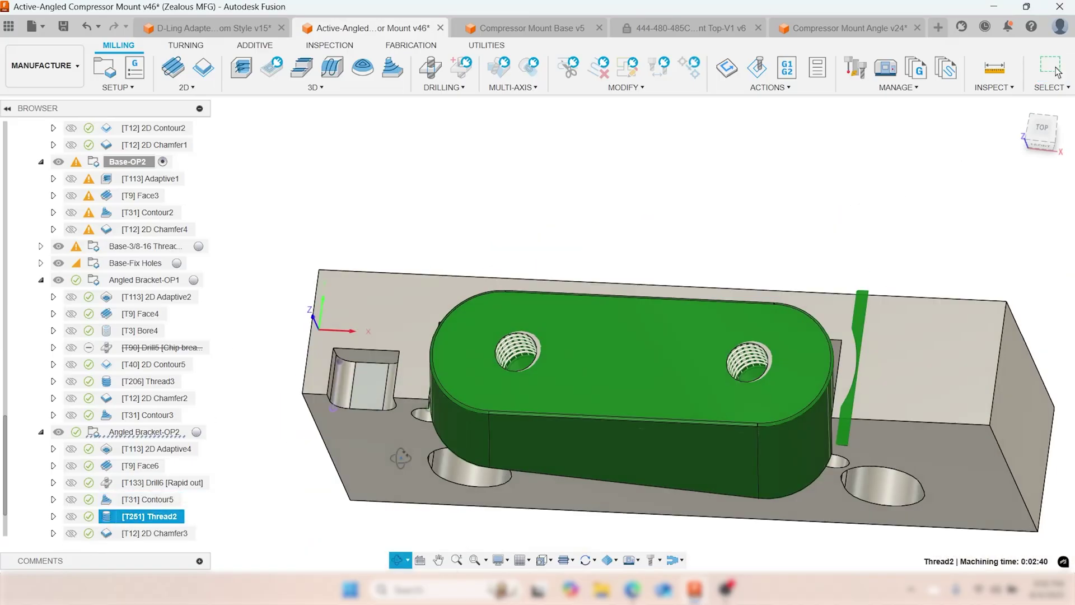
{"action": "left_click", "coordinate": [172, 532]}
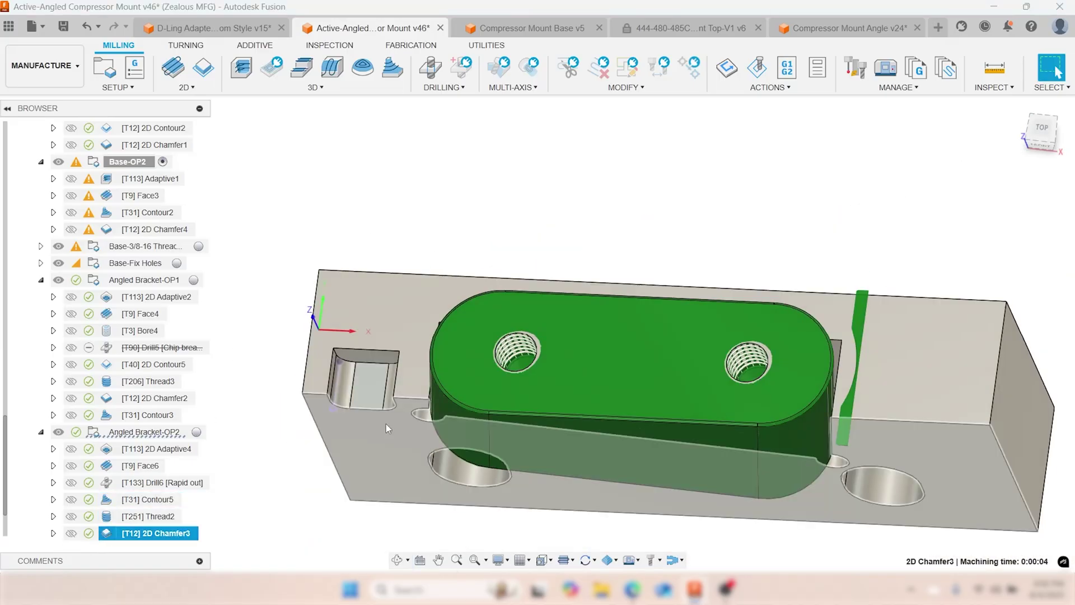
{"action": "middle_click_drag", "start_coordinate": [637, 406], "coordinate": [622, 341], "text": "shift"}
{"action": "scroll", "coordinate": [194, 518], "scroll_direction": "down", "scroll_amount": 1}
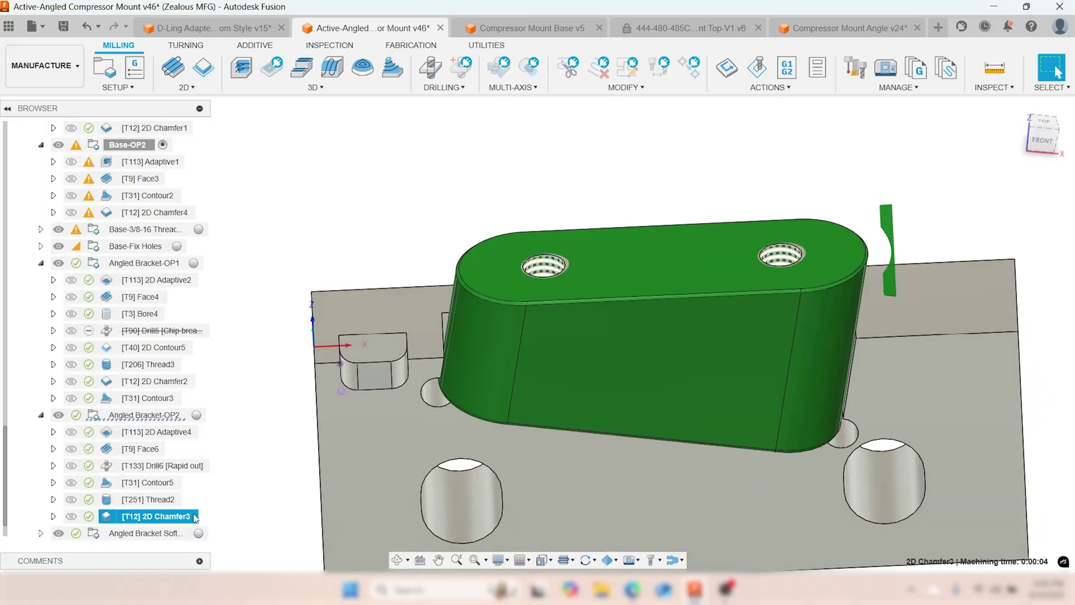
{"action": "scroll", "coordinate": [195, 518], "scroll_direction": "down", "scroll_amount": 1}
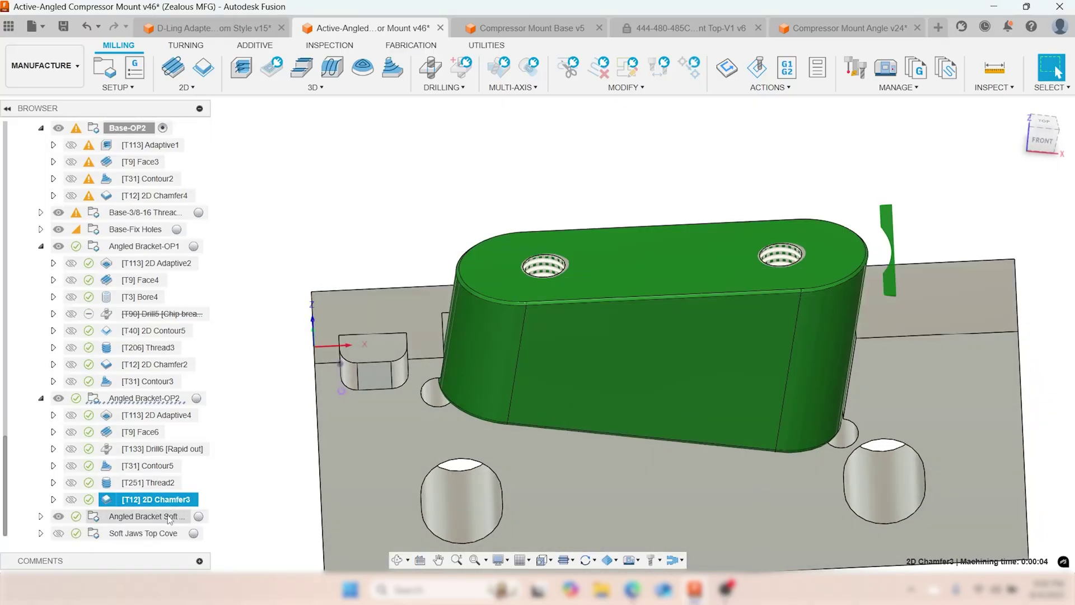
- Switch to the Design workspace and examine the complete angled compressor mount assembly from the upper front
{"action": "scroll", "coordinate": [411, 330], "scroll_direction": "down", "scroll_amount": 2}
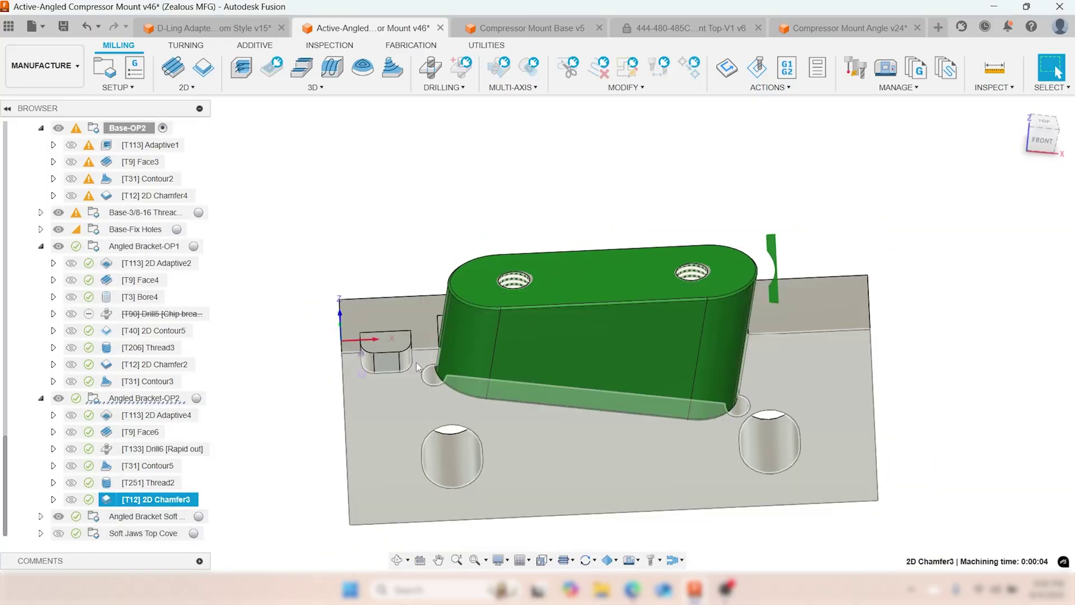
{"action": "middle_click_drag", "start_coordinate": [412, 386], "coordinate": [495, 379], "text": "shift"}
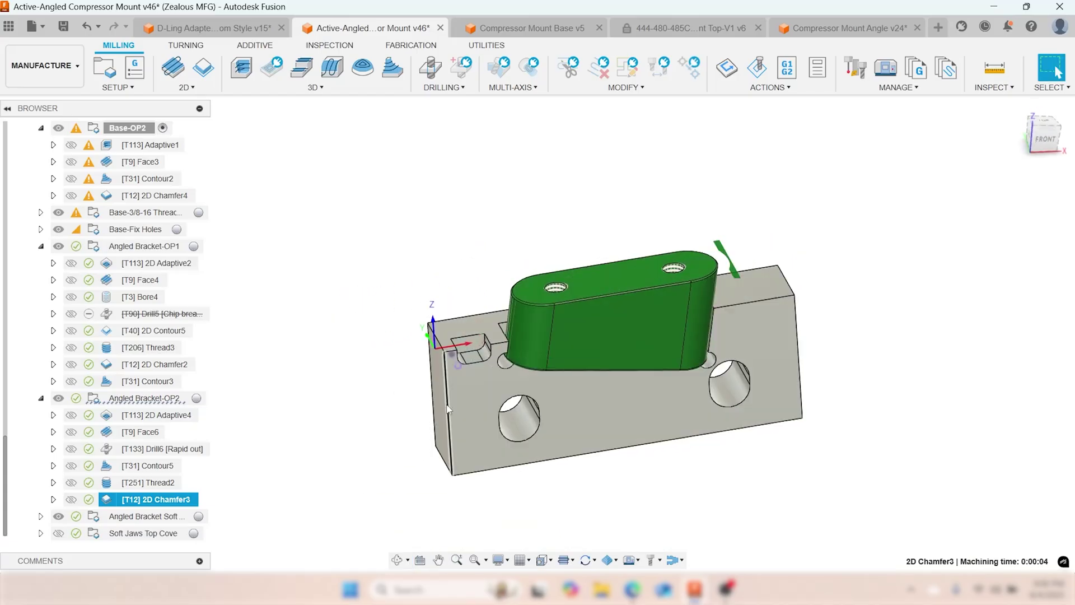
{"action": "left_click", "coordinate": [43, 65]}
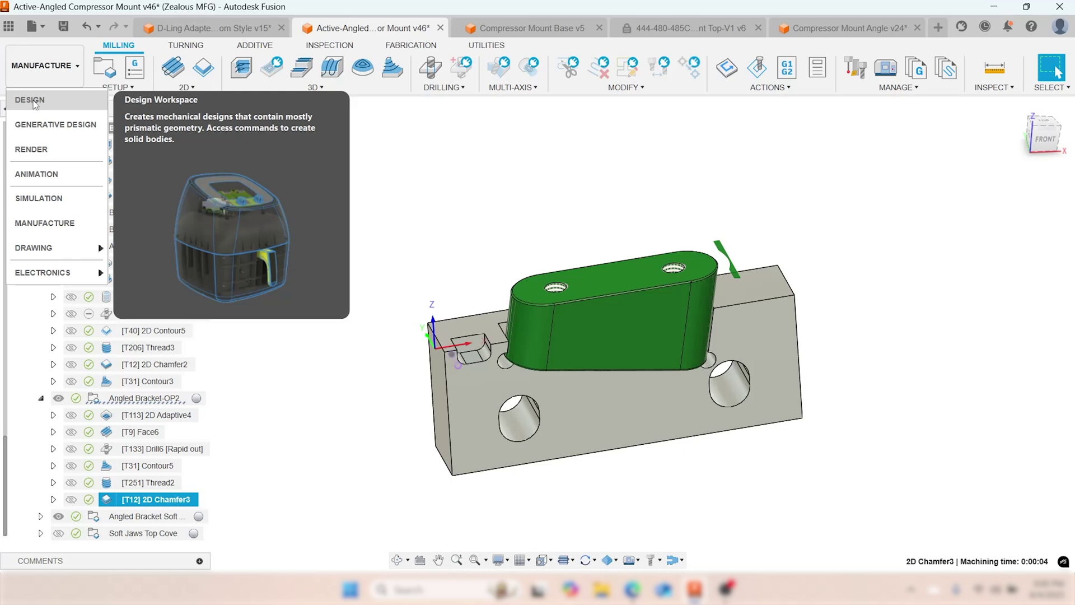
{"action": "left_click", "coordinate": [31, 101]}
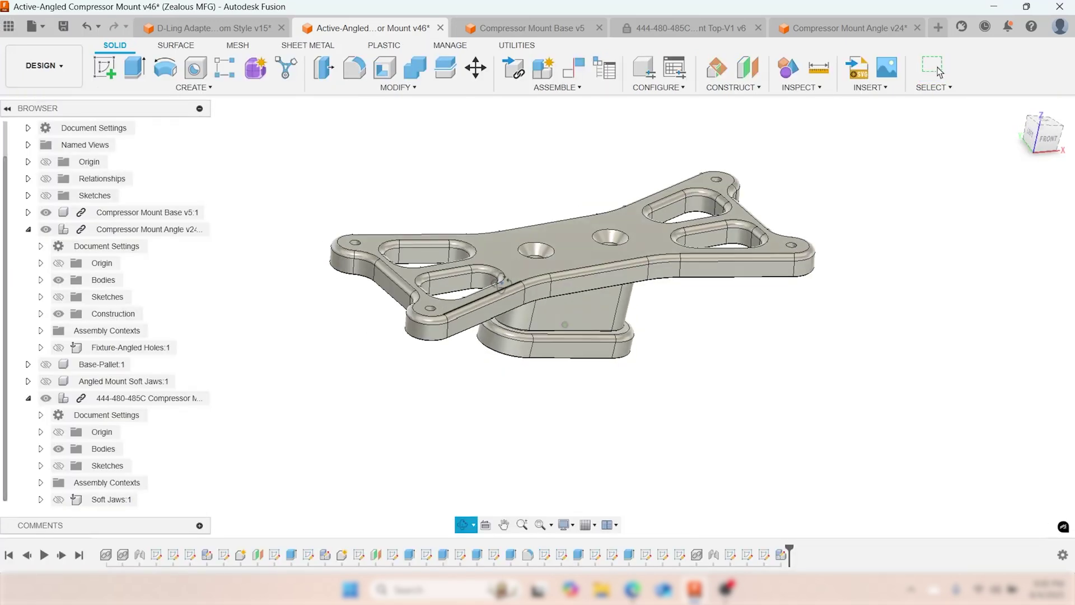
{"action": "middle_click_drag", "start_coordinate": [501, 283], "coordinate": [534, 354], "text": "shift"}
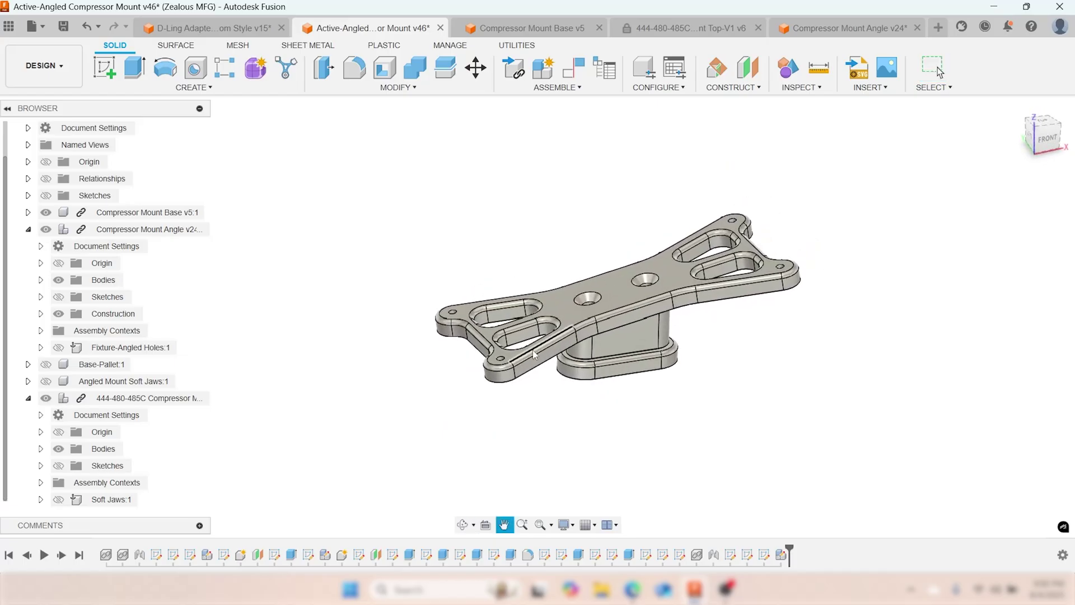
{"action": "key", "text": "Escape"}
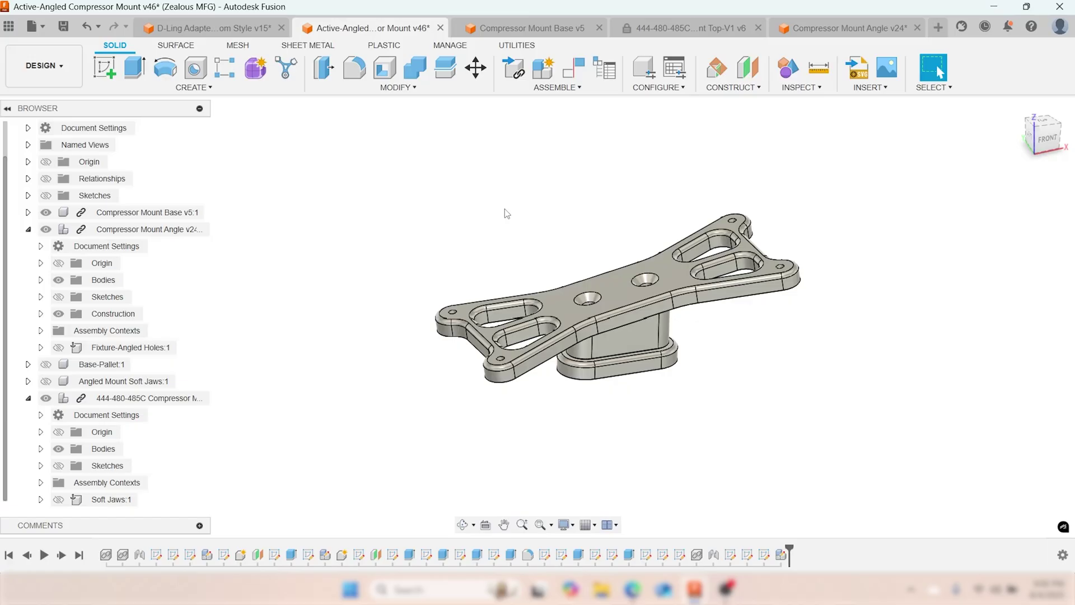
{"action": "middle_click_drag", "start_coordinate": [567, 261], "coordinate": [558, 273], "text": "shift"}
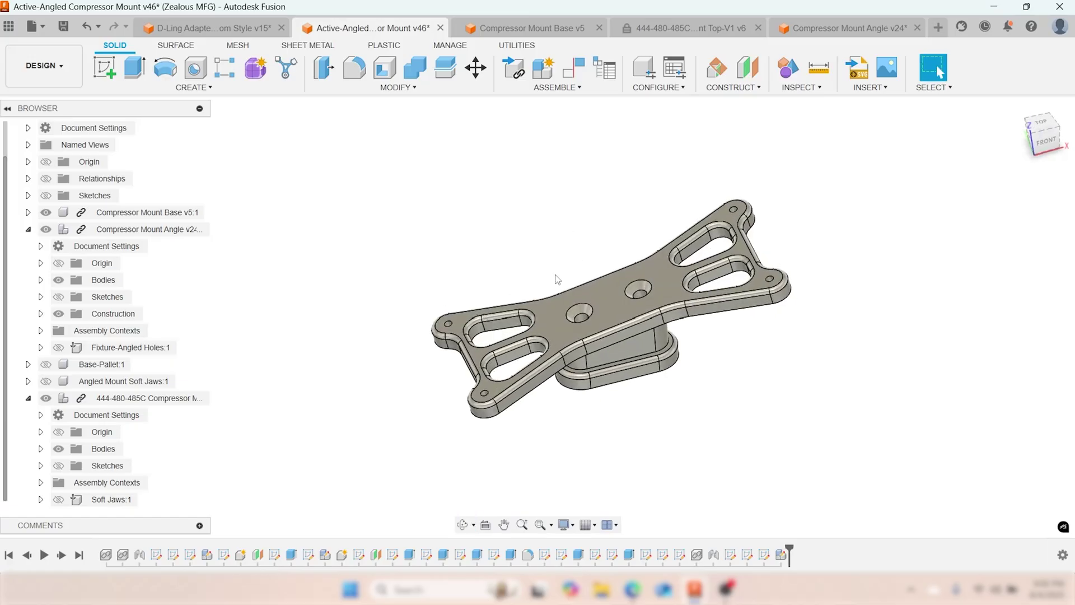